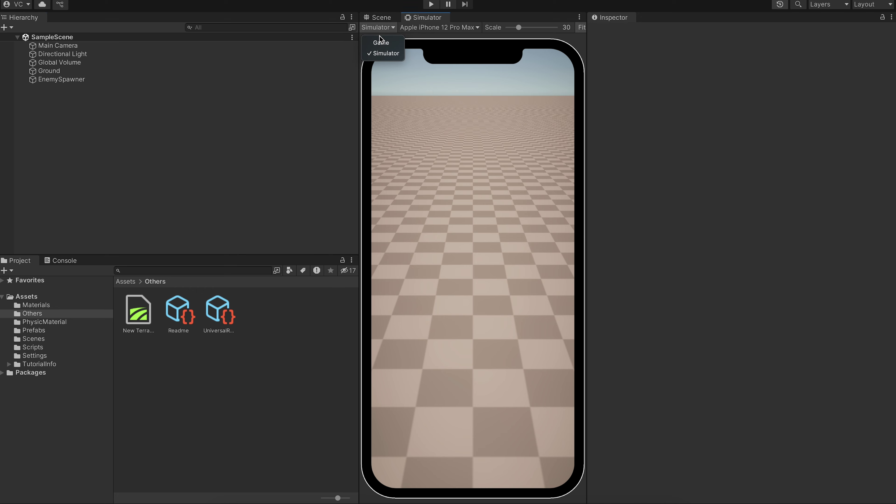
Step: Switch the preview to the Game view and back to the Simulator view
{"action": "left_click", "coordinate": [380, 42]}
{"action": "left_click", "coordinate": [379, 29]}
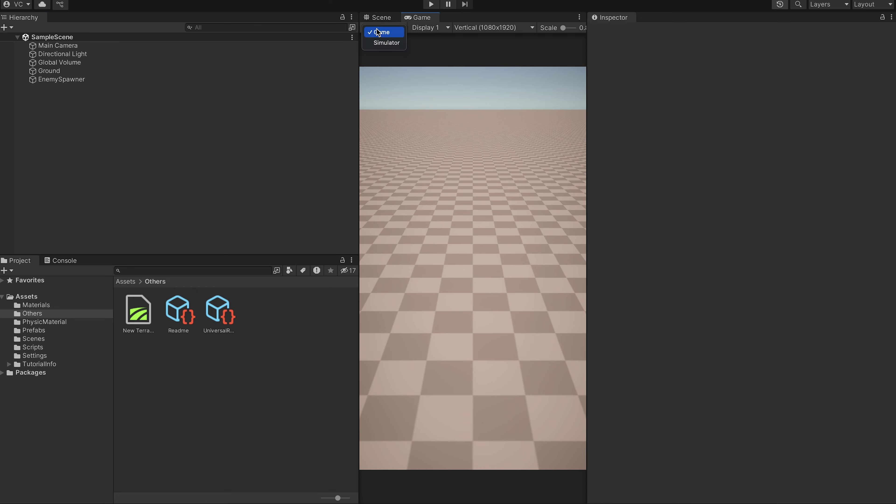
{"action": "left_click", "coordinate": [385, 43]}
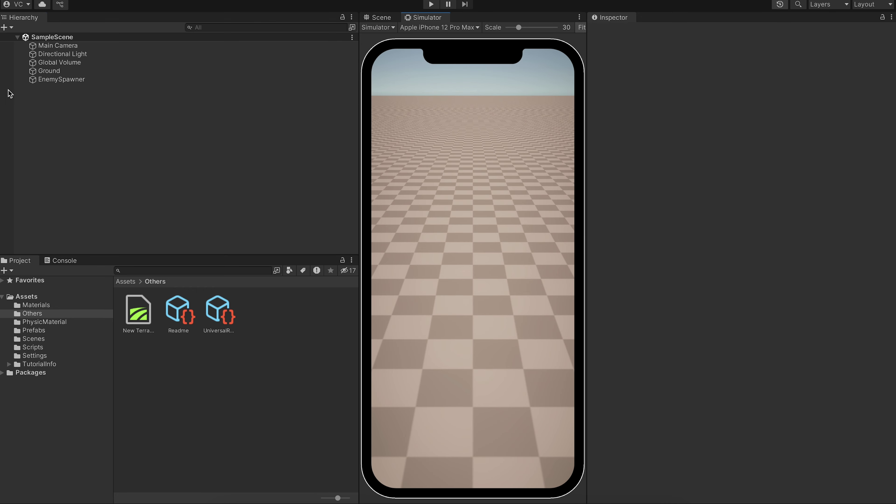
Step: Add a UI Image to the scene
{"action": "right_click", "coordinate": [53, 98]}
{"action": "mouse_move", "coordinate": [88, 390]}
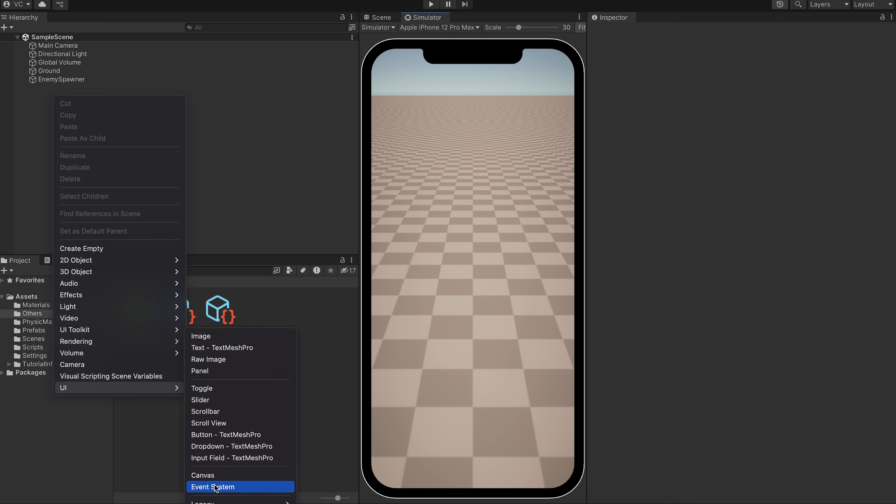
{"action": "mouse_move", "coordinate": [215, 503]}
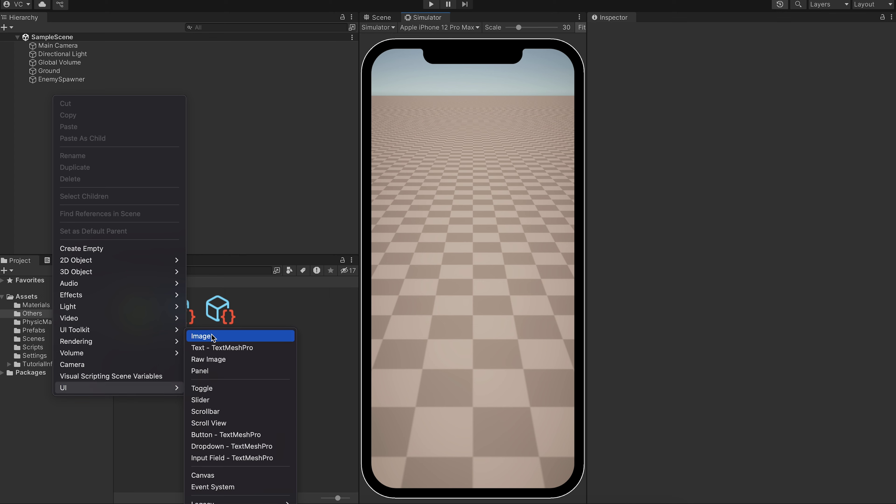
{"action": "left_click", "coordinate": [212, 336]}
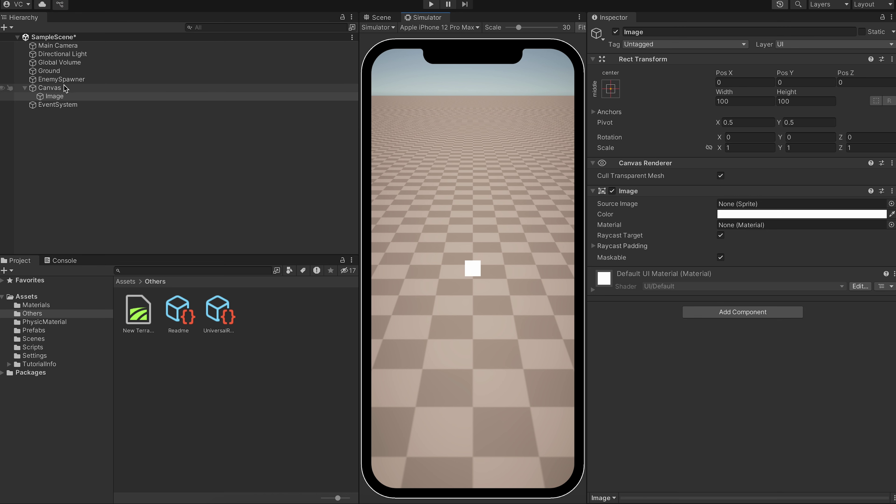
Step: Inspect the components of the new Canvas, Image and EventSystem objects, and collapse the Canvas hierarchy
{"action": "left_click", "coordinate": [60, 95]}
{"action": "left_click", "coordinate": [53, 89]}
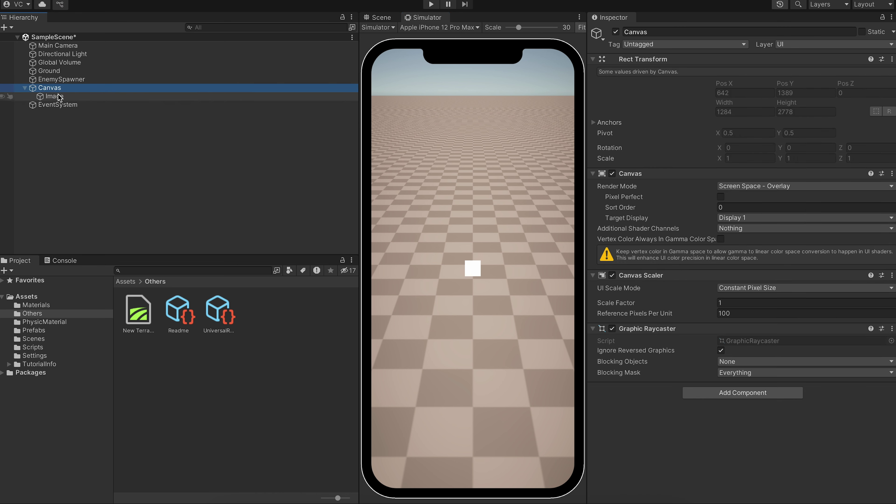
{"action": "left_click", "coordinate": [58, 97]}
{"action": "left_click", "coordinate": [63, 105]}
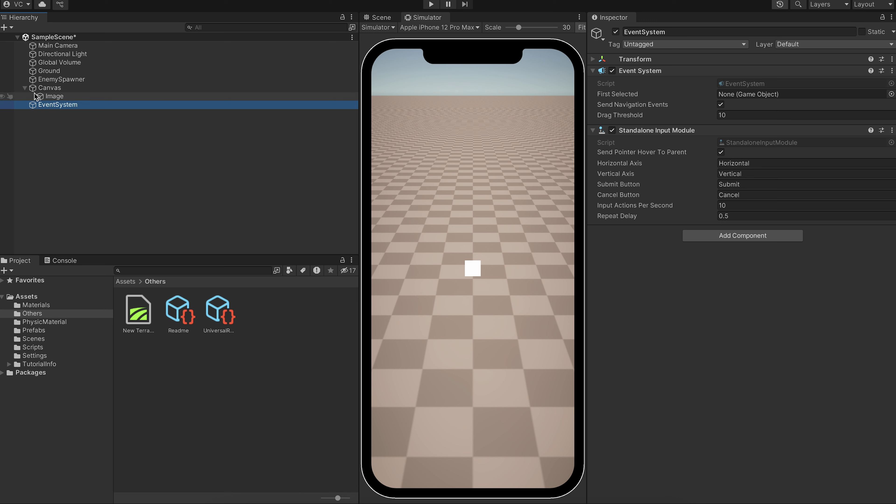
{"action": "left_click", "coordinate": [25, 88]}
{"action": "left_click", "coordinate": [63, 104]}
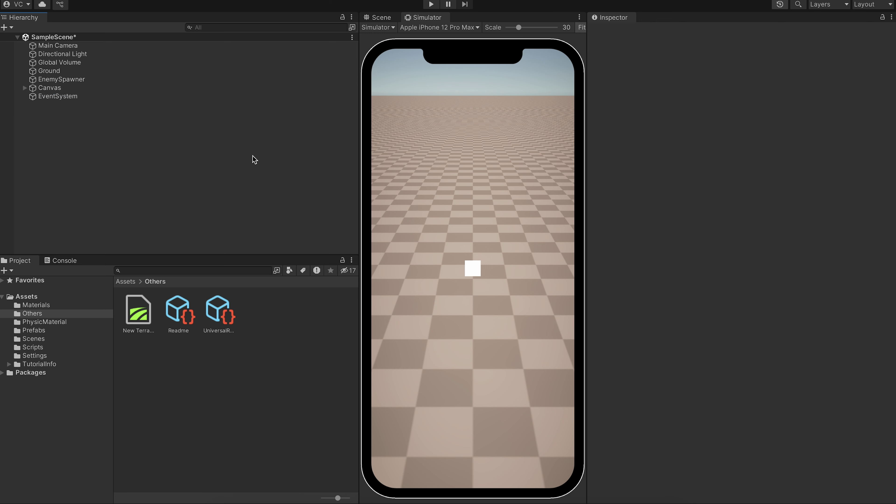
Step: Locate the EnemySpawner object's script in the project and review the EventSystem and Canvas components
{"action": "left_click", "coordinate": [82, 80]}
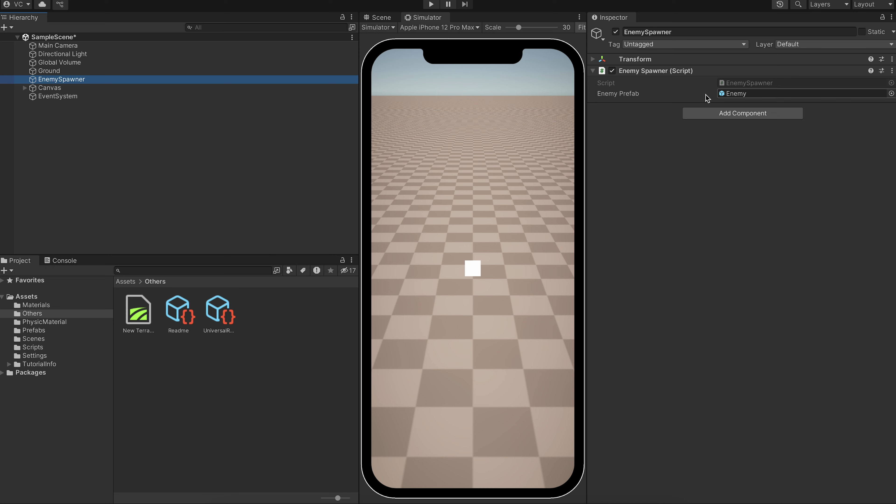
{"action": "left_click", "coordinate": [741, 84]}
{"action": "left_click", "coordinate": [197, 160]}
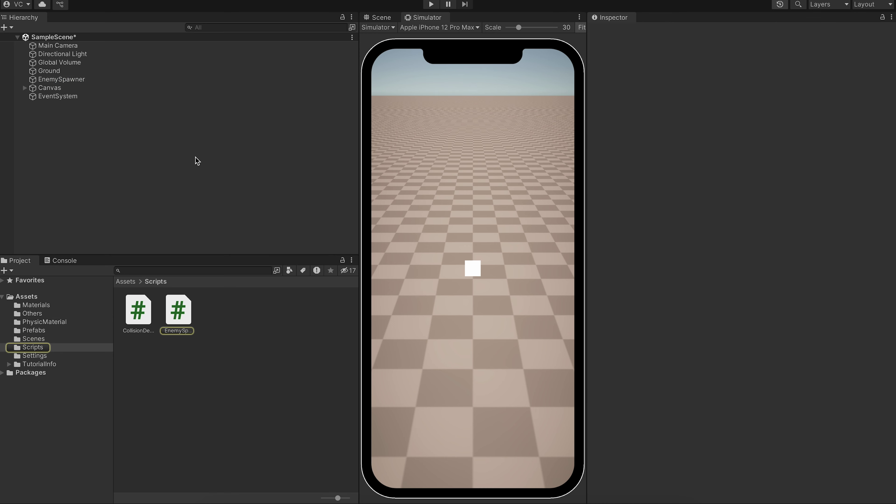
{"action": "left_click", "coordinate": [85, 97]}
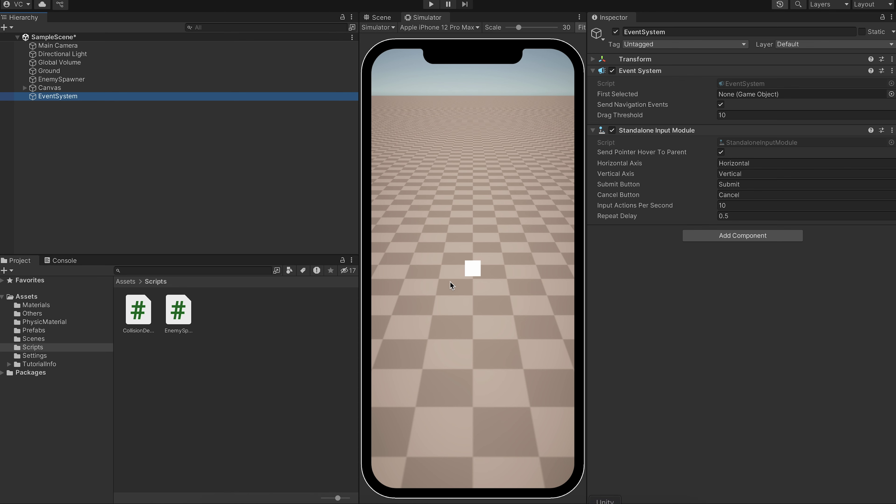
{"action": "left_click", "coordinate": [79, 90]}
{"action": "left_click", "coordinate": [77, 97]}
{"action": "left_click", "coordinate": [67, 88]}
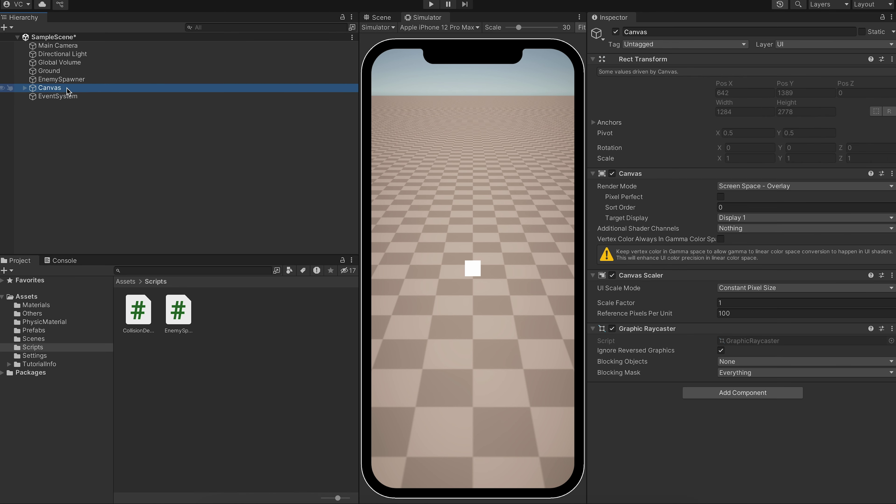
Step: View the scene from the top, check the Canvas's Render Mode options without changing them, and return to the Simulator view
{"action": "left_click", "coordinate": [382, 18]}
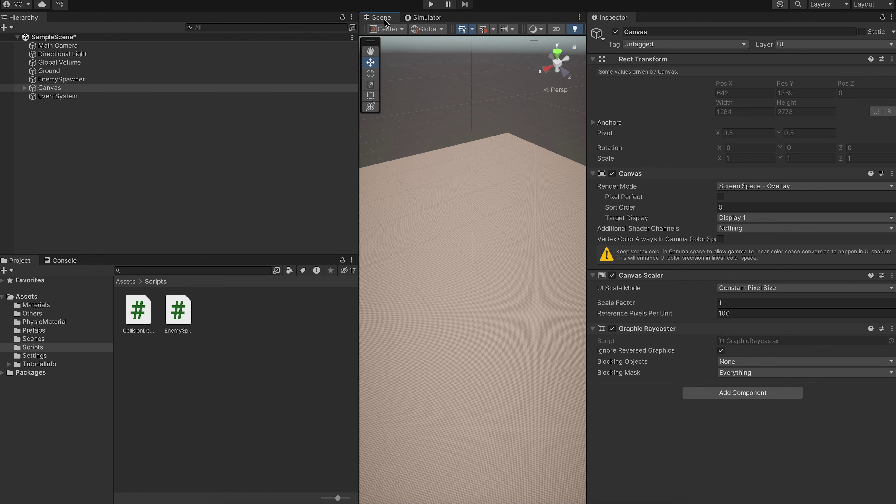
{"action": "left_click", "coordinate": [558, 55]}
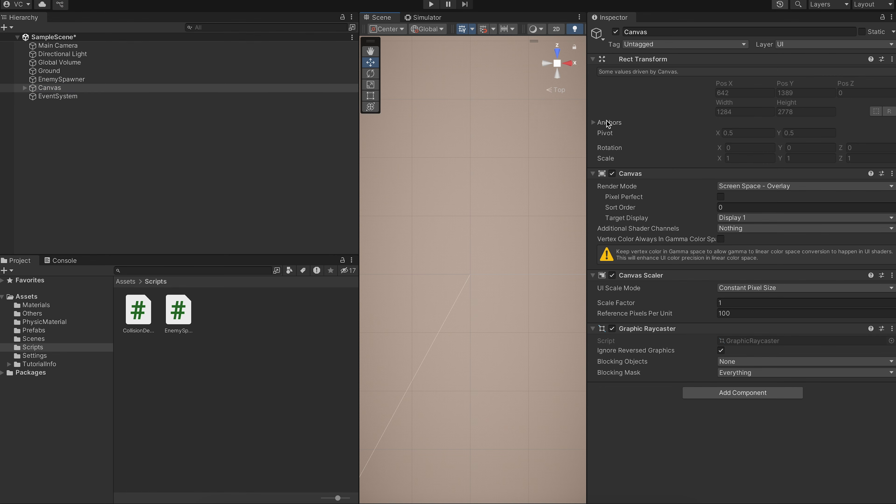
{"action": "left_click", "coordinate": [752, 188]}
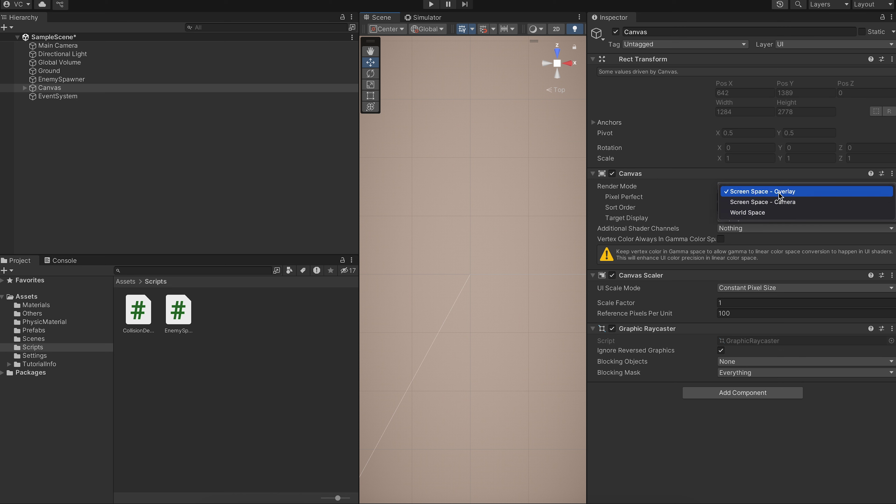
{"action": "left_click", "coordinate": [425, 22]}
{"action": "left_click", "coordinate": [425, 22]}
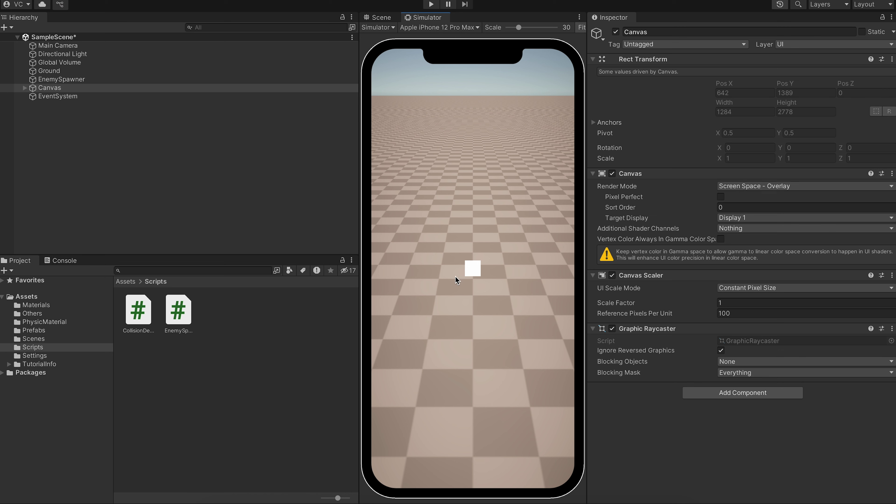
Step: Rename the Image under the Canvas as Footer
{"action": "left_click", "coordinate": [24, 88]}
{"action": "left_click", "coordinate": [106, 95]}
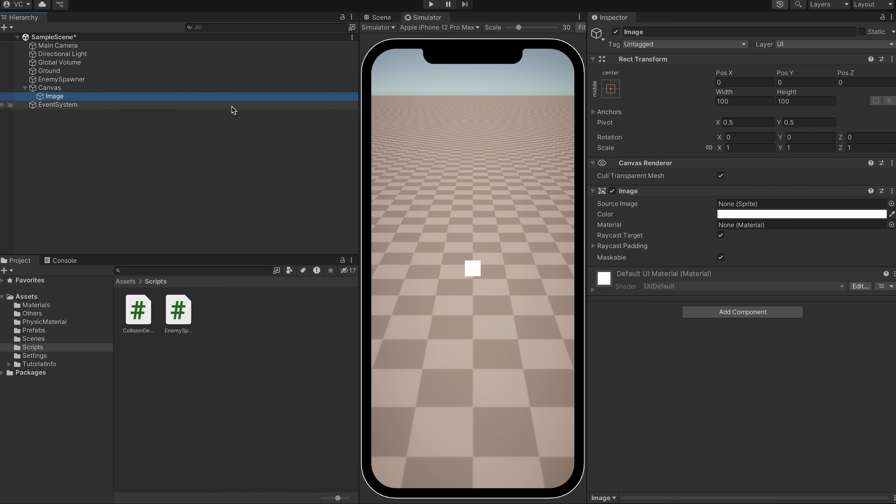
{"action": "key", "text": "F2"}
{"action": "type", "text": "Footer"}
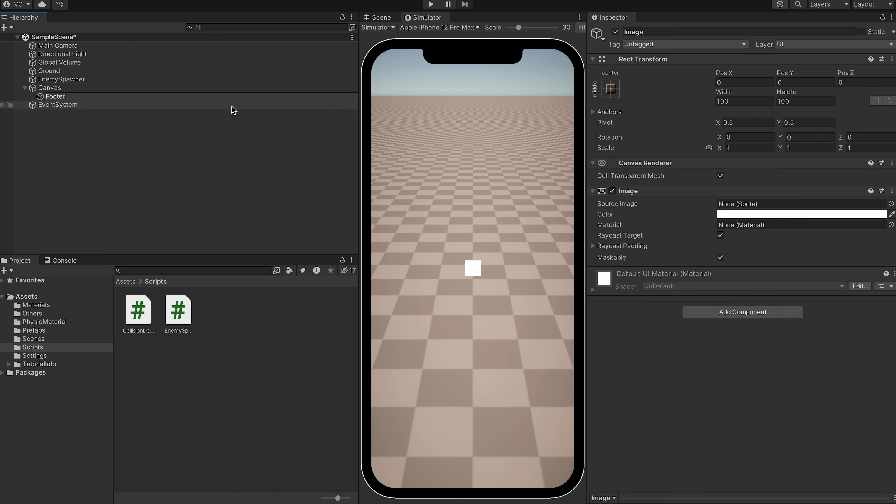
{"action": "key", "text": "Return"}
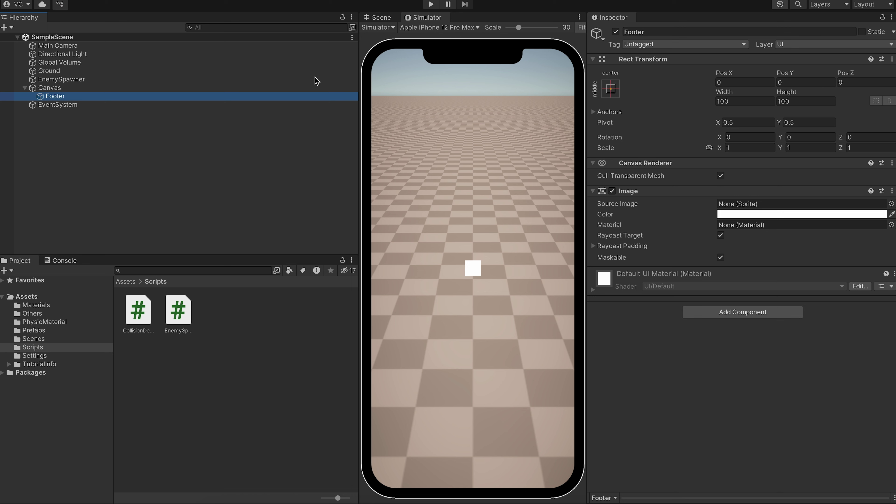
Step: Examine the Global Volume's Transform and Volume components for comparison with the Footer's Rect Transform
{"action": "left_click", "coordinate": [247, 66]}
{"action": "left_click", "coordinate": [656, 60]}
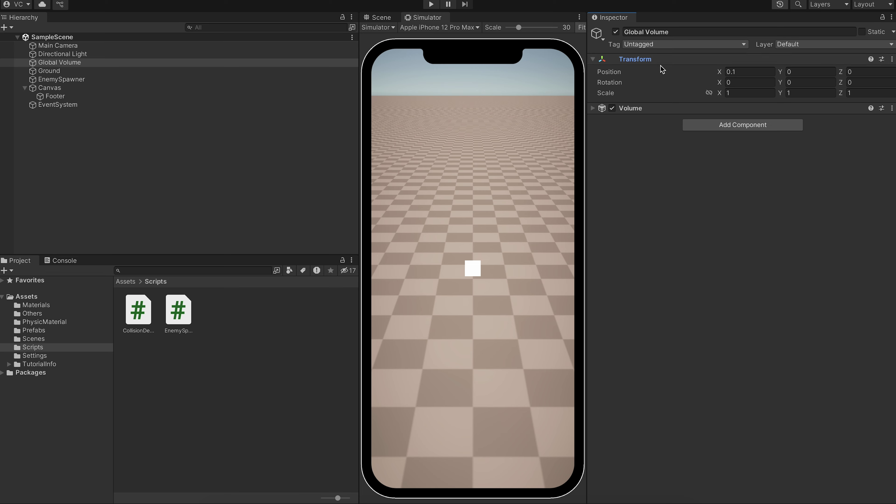
{"action": "left_click", "coordinate": [648, 109]}
{"action": "left_click", "coordinate": [307, 88]}
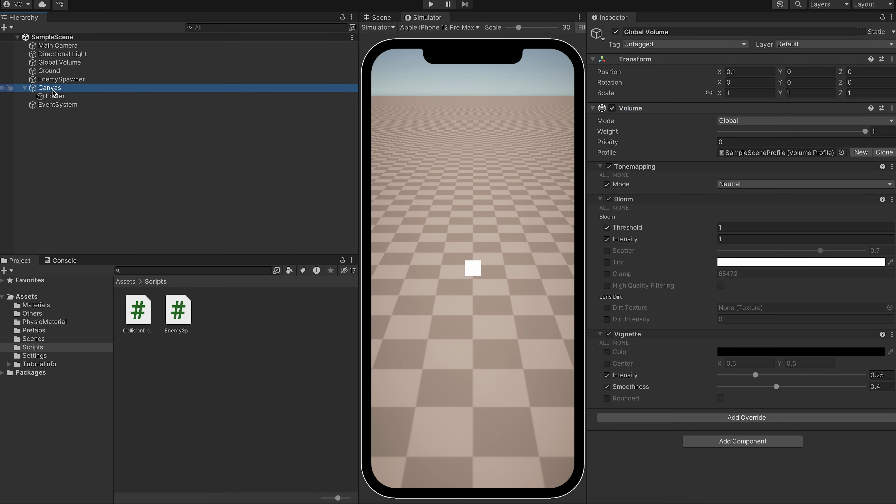
{"action": "left_click", "coordinate": [311, 95]}
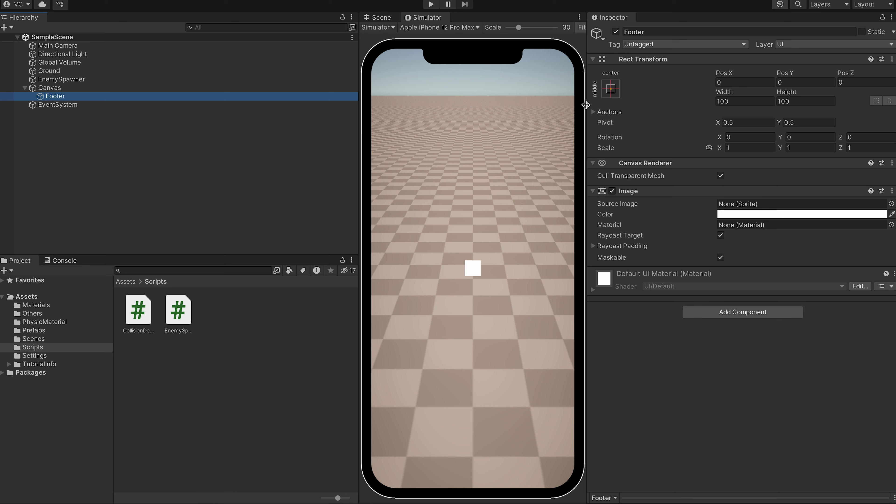
Step: Examine the anchor presets for the Footer, including the variants that also set pivot and position
{"action": "left_click", "coordinate": [613, 93]}
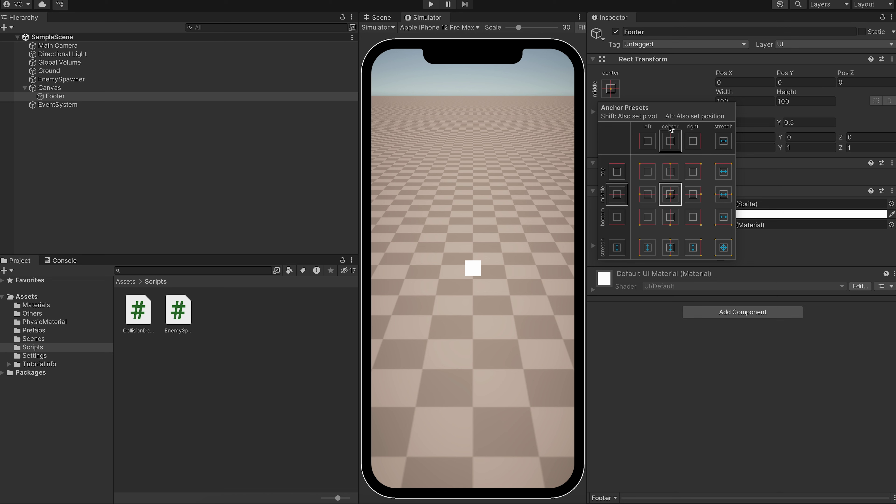
{"action": "left_click", "coordinate": [614, 87]}
{"action": "left_click", "coordinate": [613, 87]}
{"action": "key", "text": "shift+alt"}
Step: Show the Scene view in 2D and frame the Footer with the whole Canvas outline in view
{"action": "left_click", "coordinate": [380, 18]}
{"action": "left_click", "coordinate": [555, 31]}
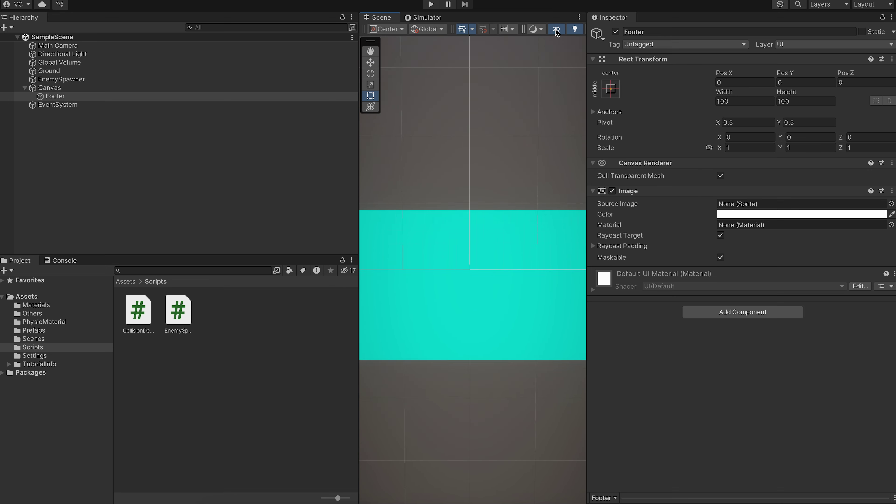
{"action": "left_click", "coordinate": [95, 97]}
{"action": "key", "text": "f"}
{"action": "scroll", "coordinate": [507, 219], "scroll_direction": "down", "scroll_amount": 8}
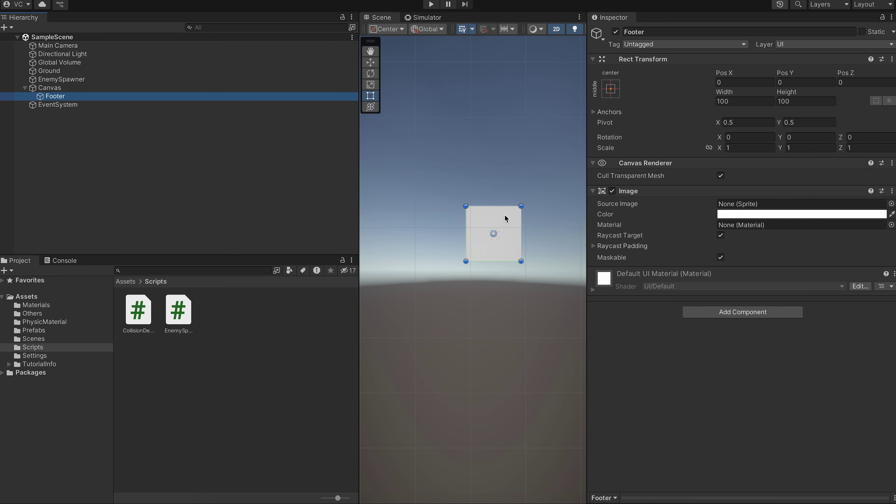
{"action": "scroll", "coordinate": [504, 216], "scroll_direction": "down", "scroll_amount": 6}
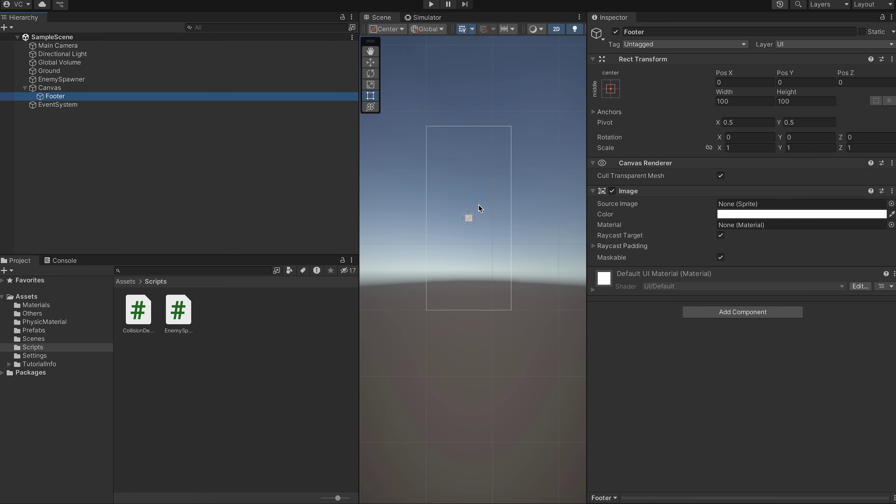
Step: Set the Footer's width and height to 200 and save the scene
{"action": "left_click", "coordinate": [730, 104]}
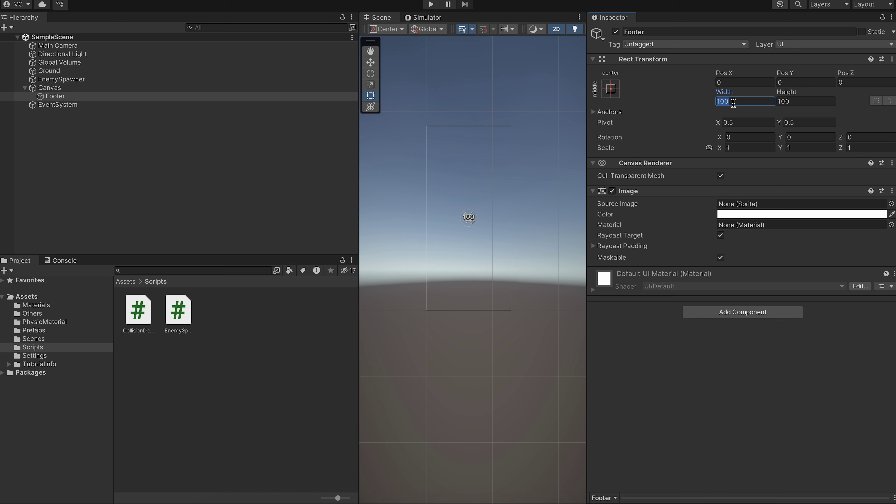
{"action": "type", "text": "200"}
{"action": "left_click", "coordinate": [793, 102]}
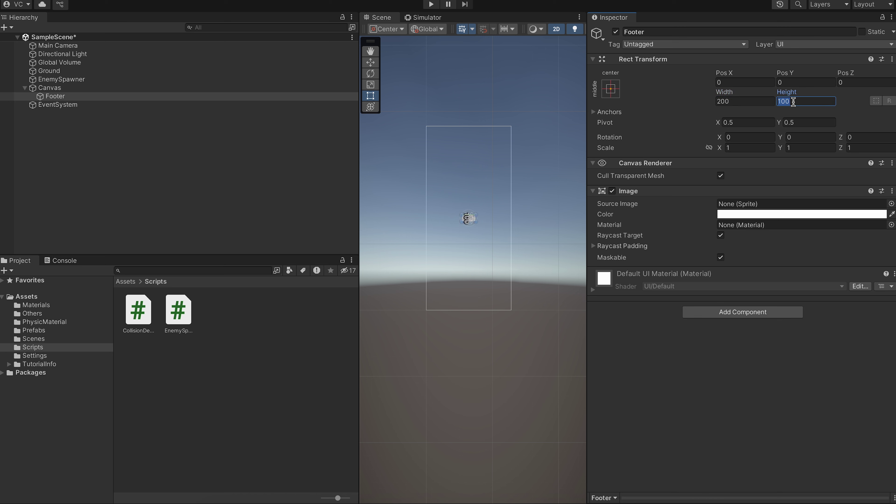
{"action": "type", "text": "200"}
{"action": "key", "text": "ctrl+s"}
Step: Try moving the Footer straight down to about Pos Y -535 with the Move tool, and undo the move
{"action": "left_click", "coordinate": [611, 90]}
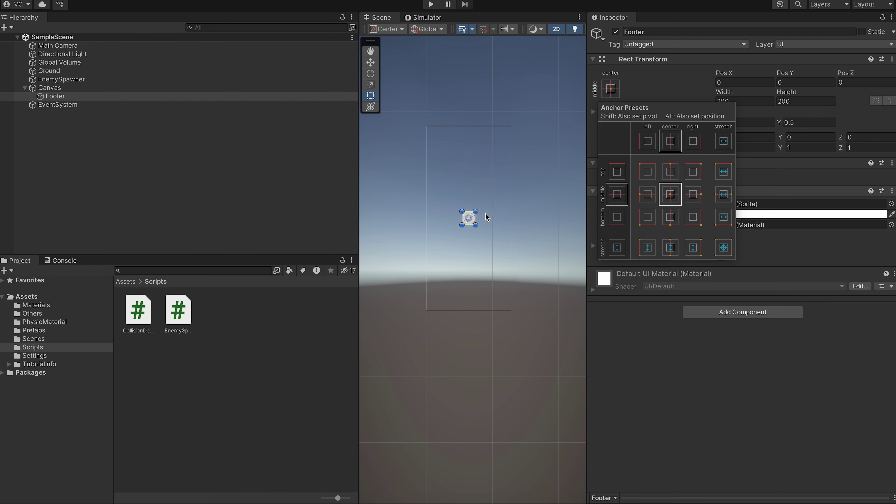
{"action": "scroll", "coordinate": [470, 216], "scroll_direction": "up", "scroll_amount": 4}
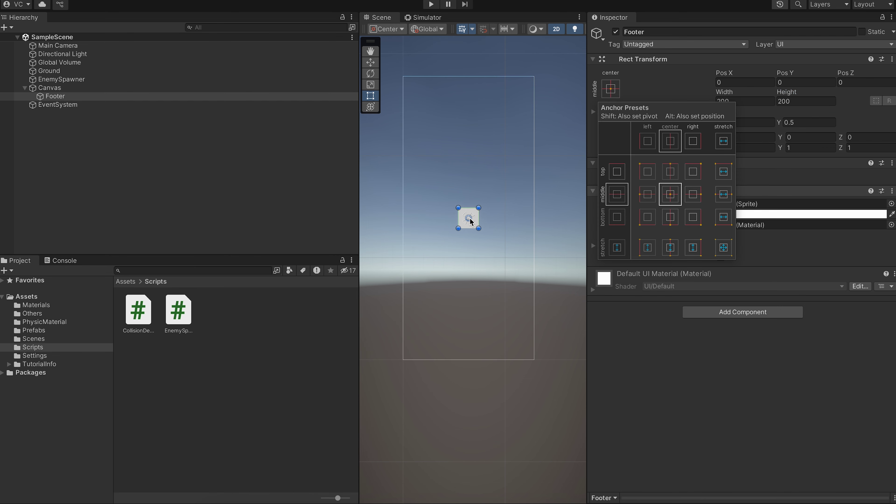
{"action": "left_click", "coordinate": [371, 65]}
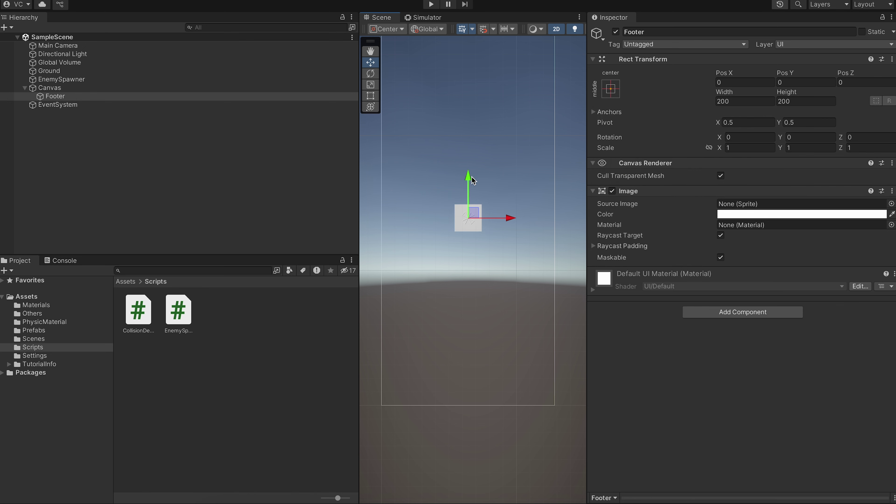
{"action": "left_click_drag", "start_coordinate": [469, 179], "coordinate": [470, 250]}
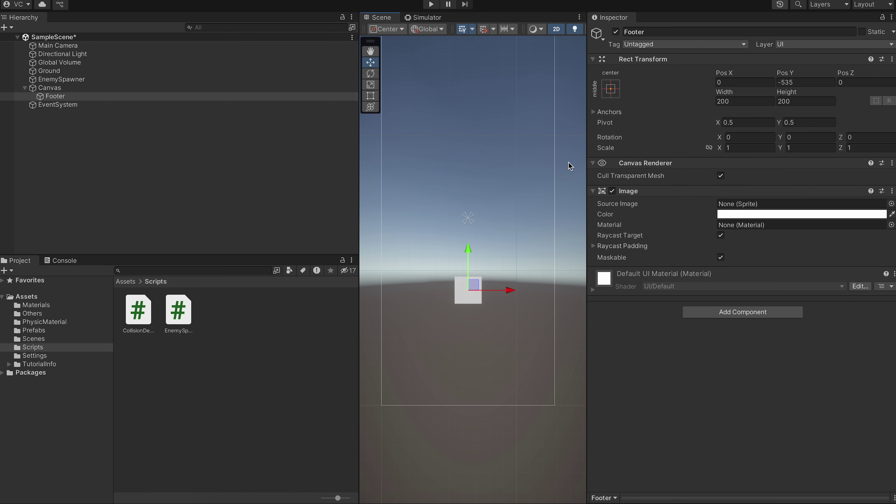
{"action": "key", "text": "ctrl+z"}
Step: Anchor the Footer to the bottom center of the Canvas with the preset that also sets its position
{"action": "left_click", "coordinate": [611, 89]}
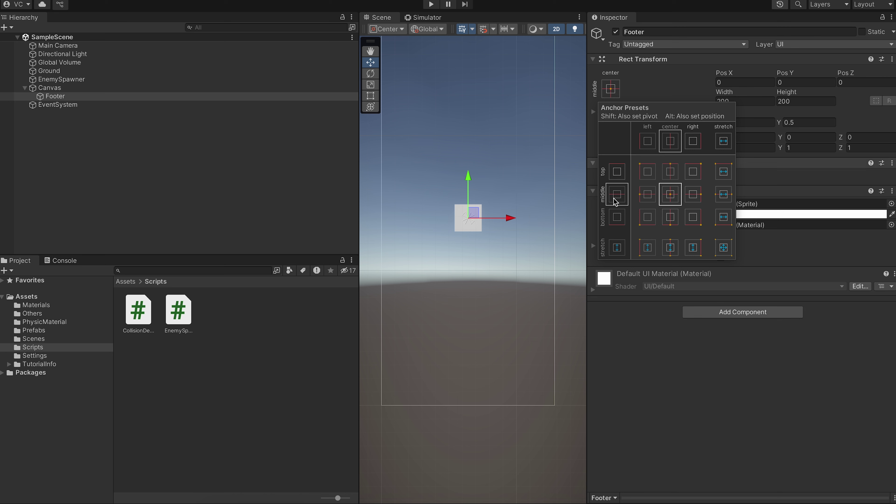
{"action": "key", "text": "alt"}
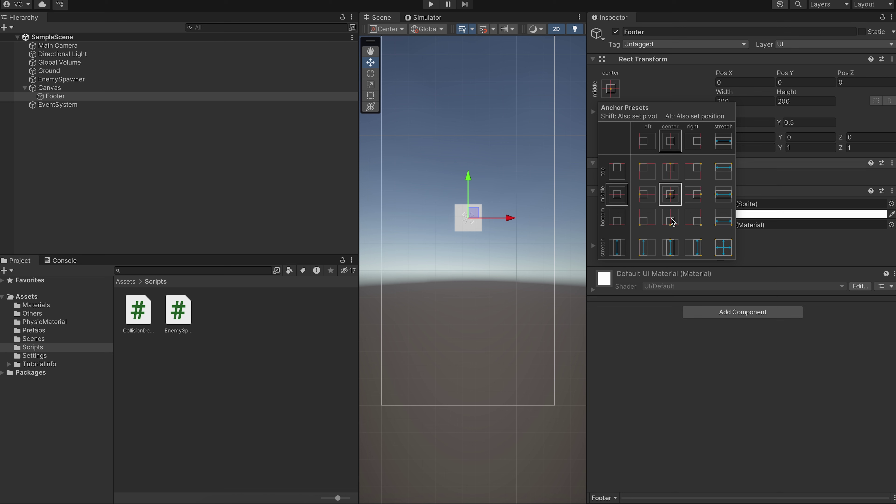
{"action": "left_click", "coordinate": [672, 219], "text": "alt"}
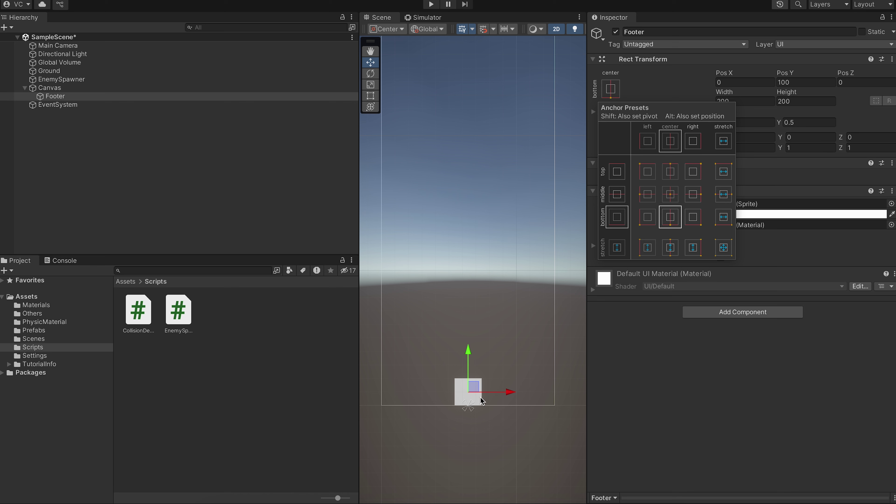
Step: Undo the Footer's last anchor change and anchor it to the bottom center with the preset that also sets its pivot
{"action": "key", "text": "ctrl+z"}
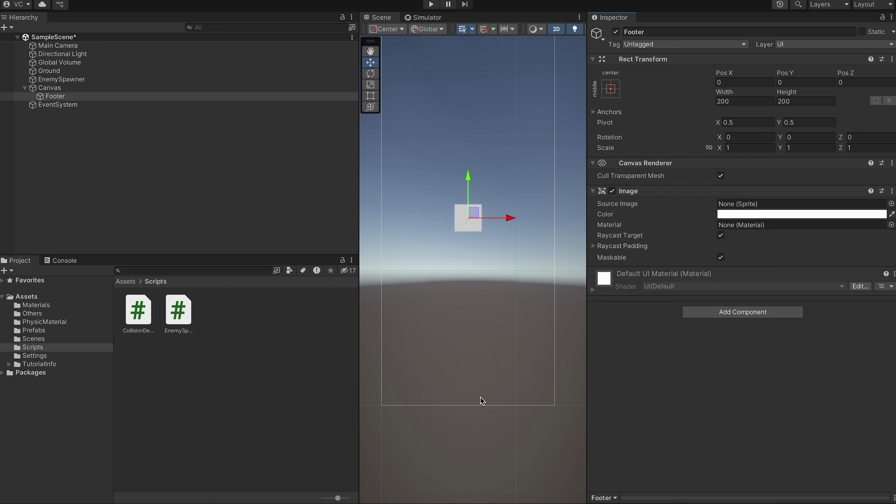
{"action": "left_click", "coordinate": [606, 94]}
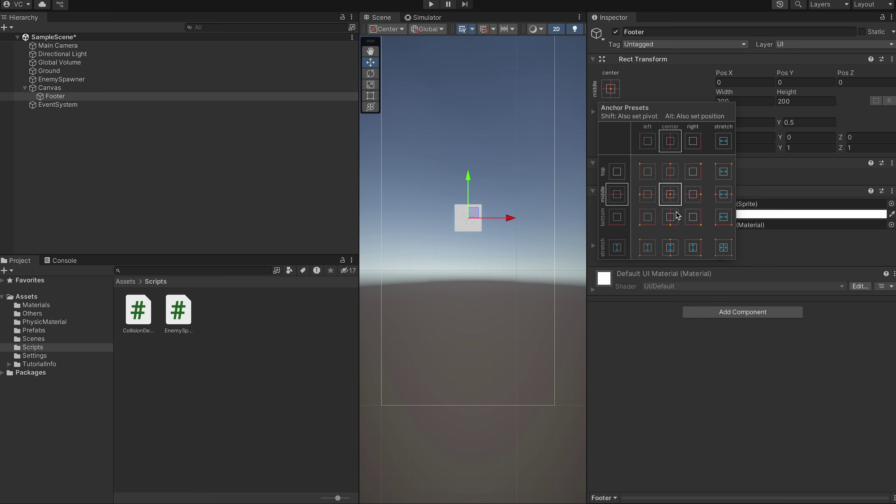
{"action": "key", "text": "shift"}
{"action": "left_click", "coordinate": [671, 218]}
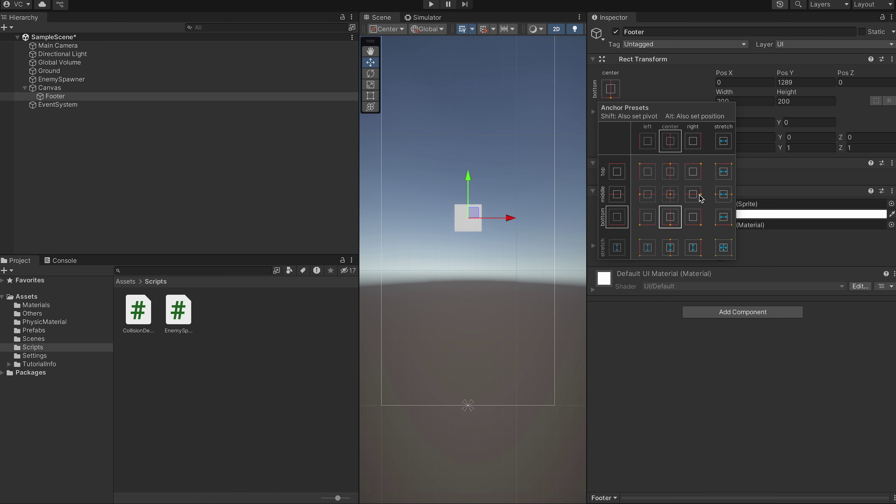
Step: Reapply the bottom center anchor with the Footer's pivot and position also set, and check it in the Simulator view
{"action": "left_click", "coordinate": [671, 194]}
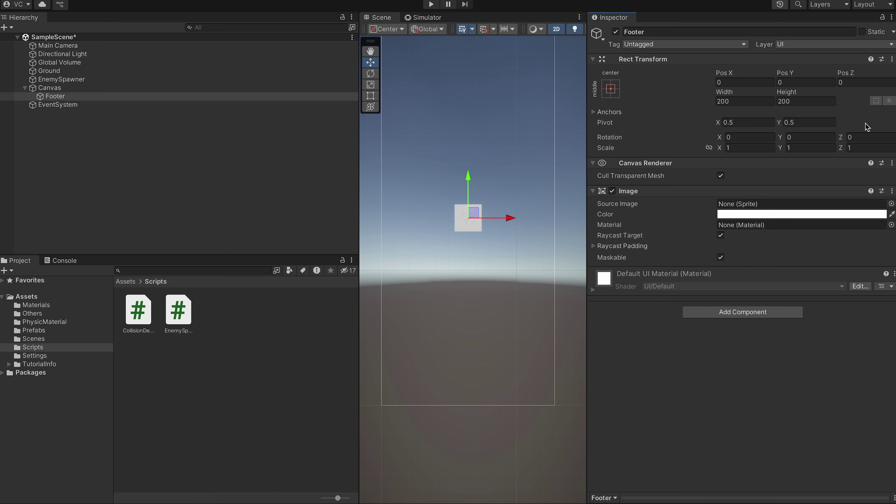
{"action": "left_click", "coordinate": [612, 92]}
{"action": "left_click", "coordinate": [671, 216]}
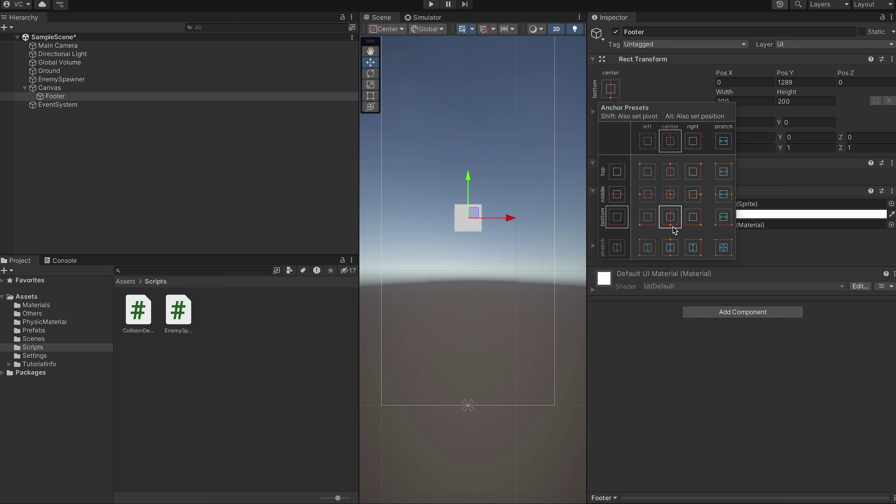
{"action": "key", "text": "alt"}
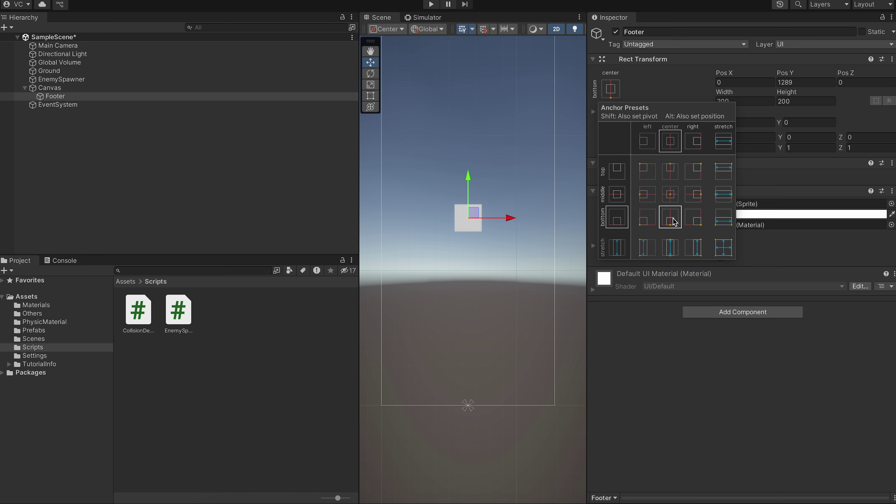
{"action": "left_click", "coordinate": [674, 221], "text": "alt"}
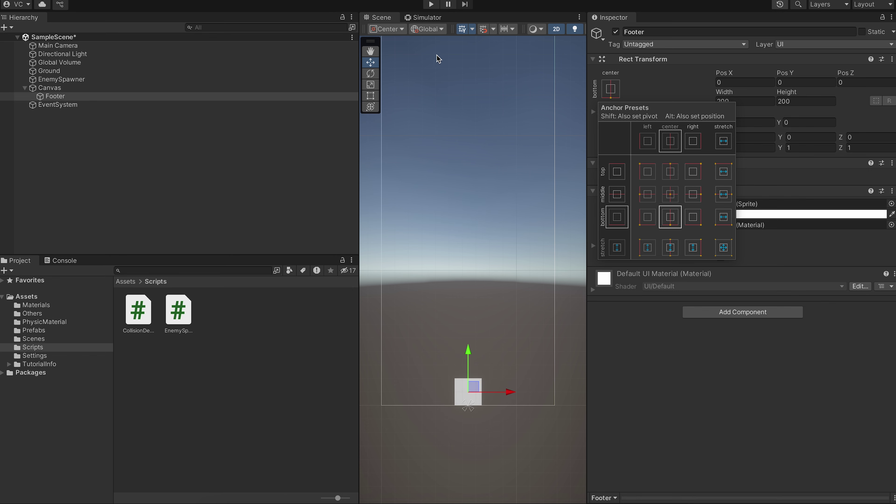
{"action": "left_click", "coordinate": [423, 18]}
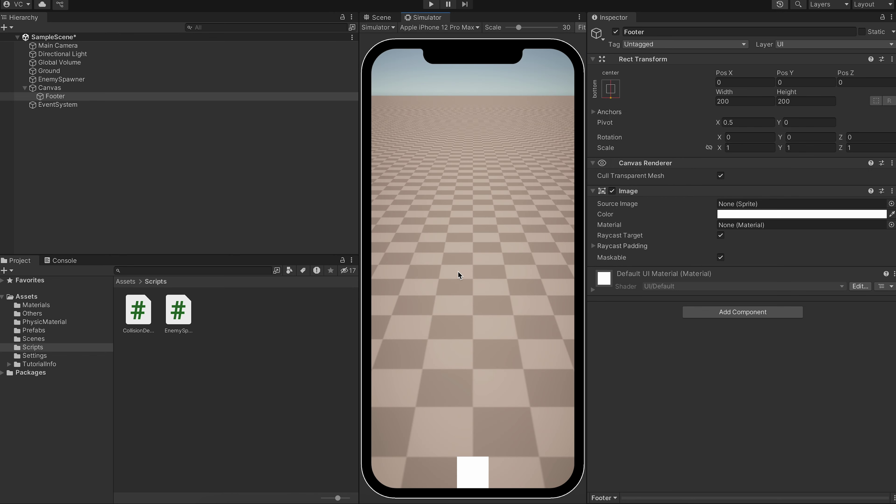
Step: Try the top, middle and bottom horizontal stretch presets on the Footer, each also setting its position
{"action": "left_click", "coordinate": [612, 92]}
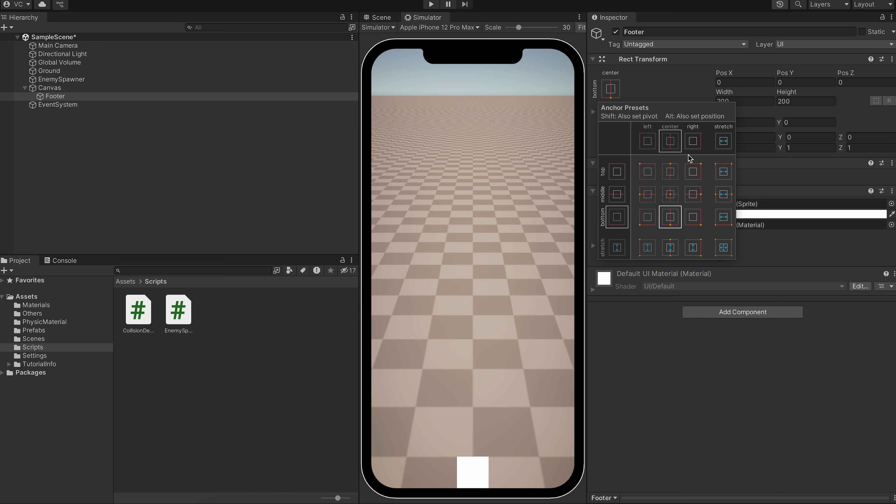
{"action": "key", "text": "alt"}
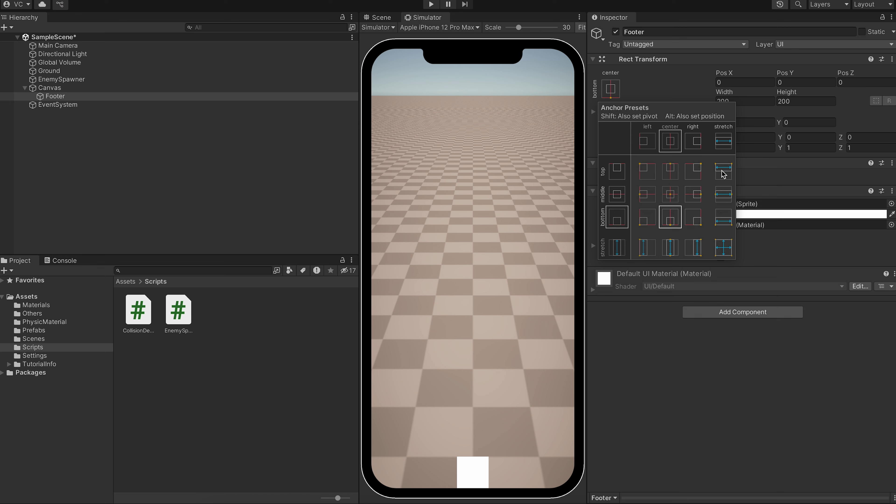
{"action": "left_click", "coordinate": [723, 173], "text": "alt"}
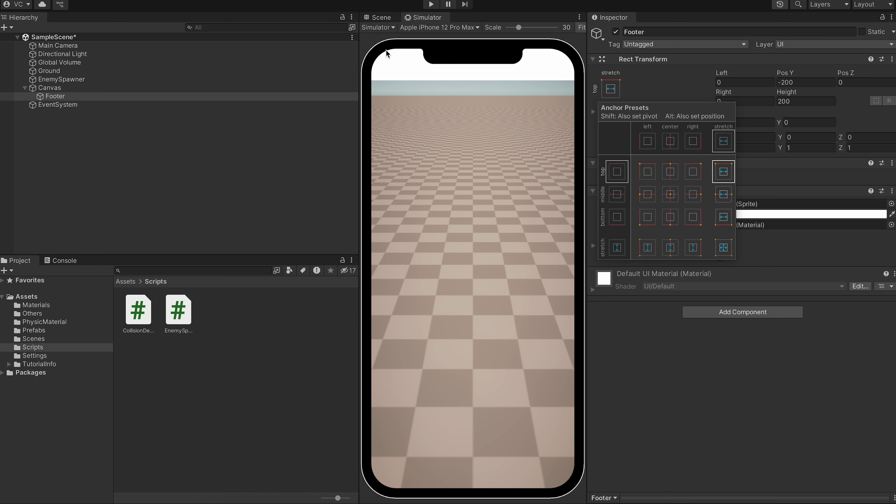
{"action": "left_click", "coordinate": [723, 194], "text": "alt"}
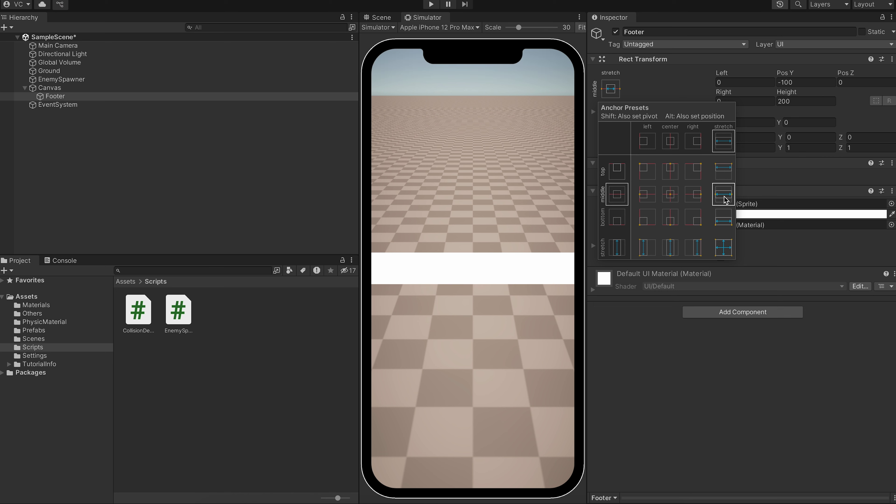
{"action": "left_click", "coordinate": [724, 216], "text": "alt"}
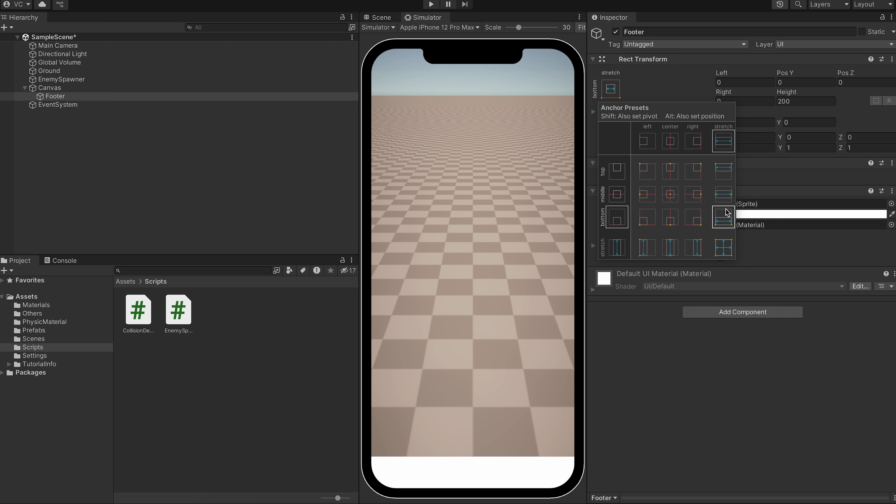
Step: Stretch the Footer's anchors in both directions and set its Top and Bottom offsets to 0
{"action": "left_click", "coordinate": [725, 249]}
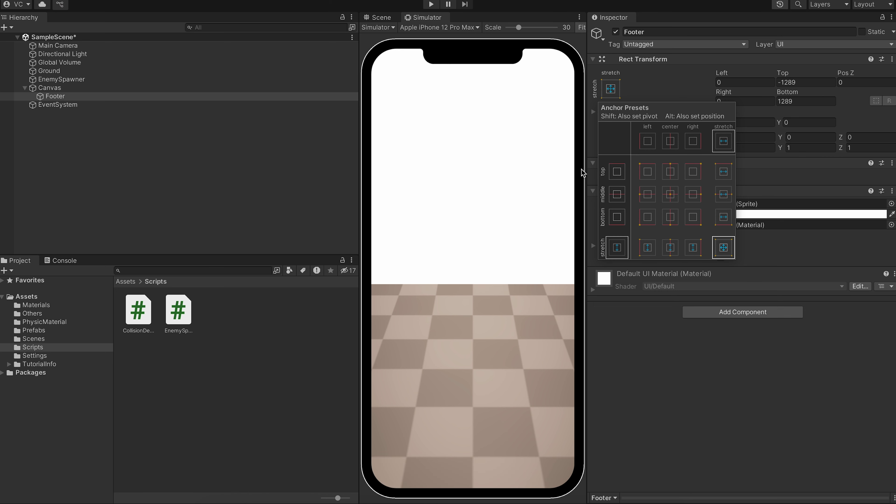
{"action": "left_click", "coordinate": [804, 82]}
{"action": "type", "text": "0"}
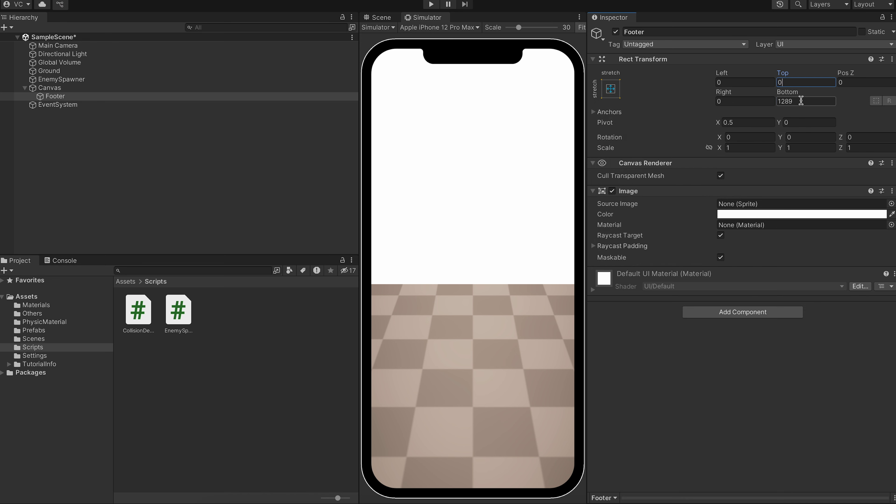
{"action": "key", "text": "Tab"}
{"action": "type", "text": "0"}
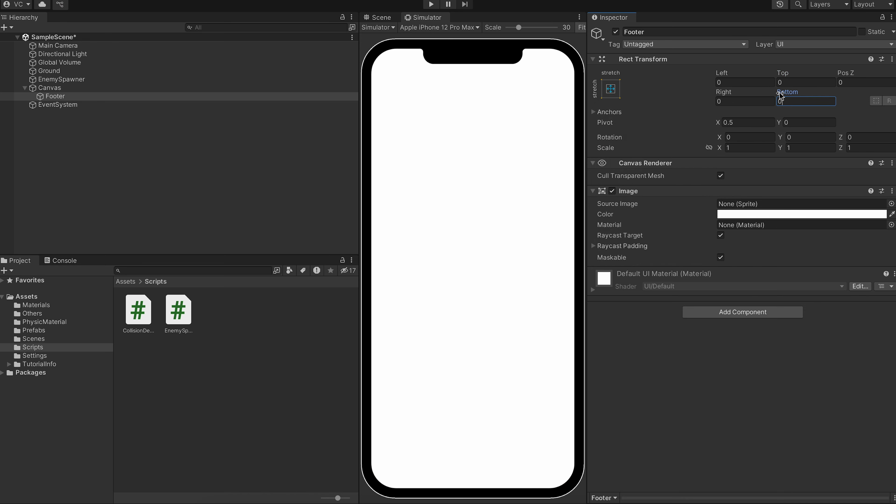
Step: Anchor the Footer to the right with vertical stretch and set its width to 100
{"action": "left_click", "coordinate": [613, 90]}
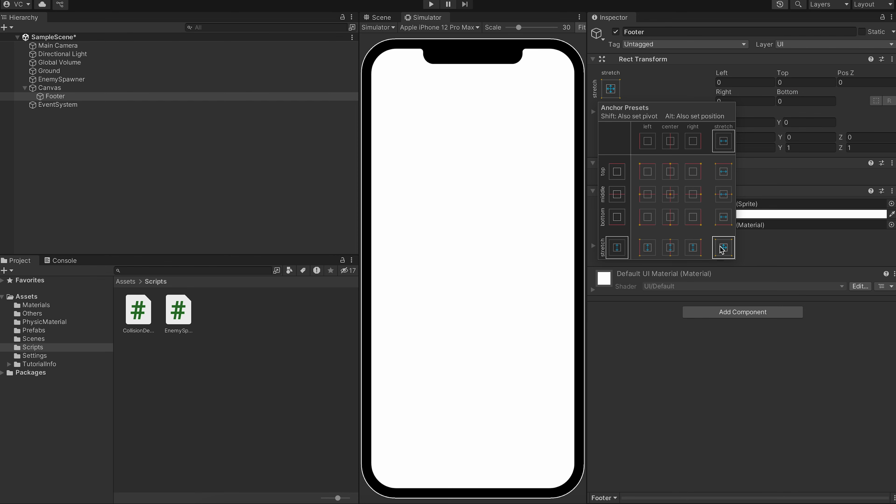
{"action": "left_click", "coordinate": [693, 248]}
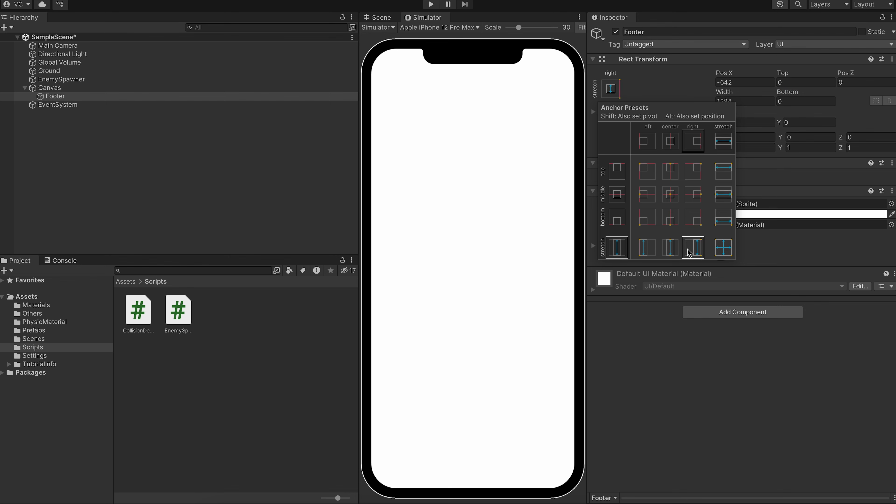
{"action": "left_click", "coordinate": [464, 253]}
{"action": "left_click", "coordinate": [735, 102]}
{"action": "type", "text": "1"}
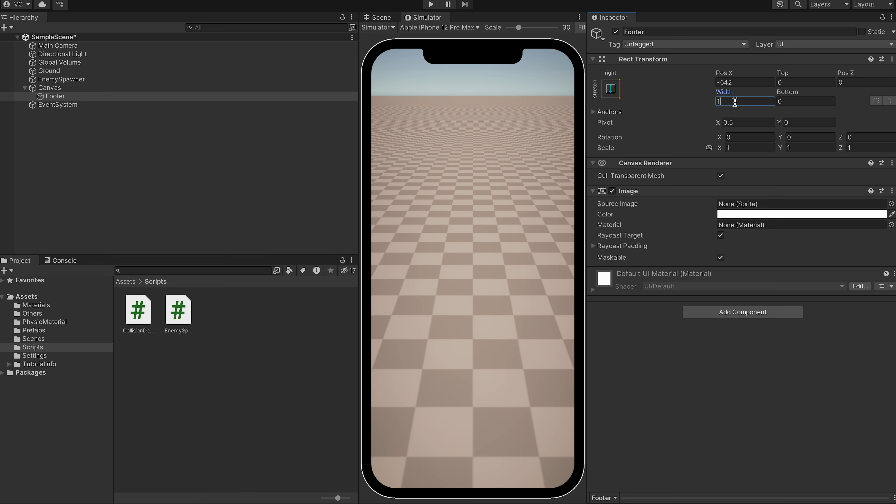
{"action": "type", "text": "00"}
Step: Snap the Footer to the Canvas's right edge with the right vertical stretch preset that also sets its position
{"action": "left_click", "coordinate": [611, 89]}
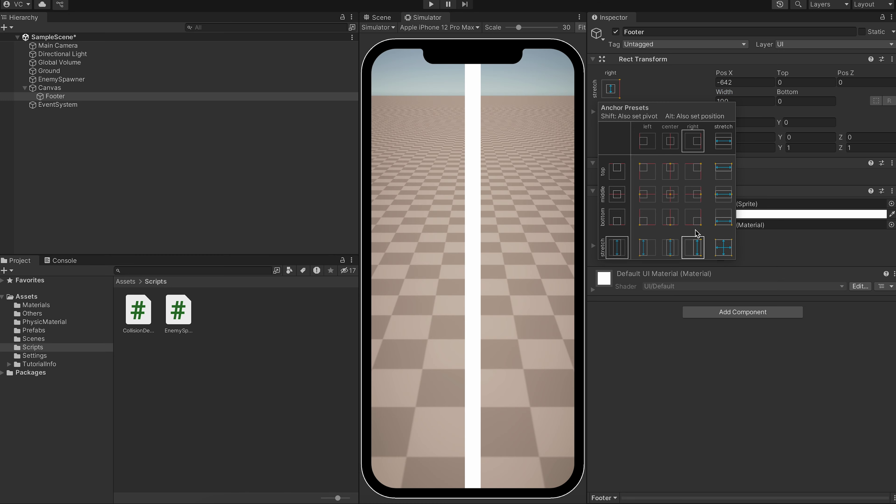
{"action": "left_click", "coordinate": [693, 251], "text": "alt"}
{"action": "left_click", "coordinate": [517, 236]}
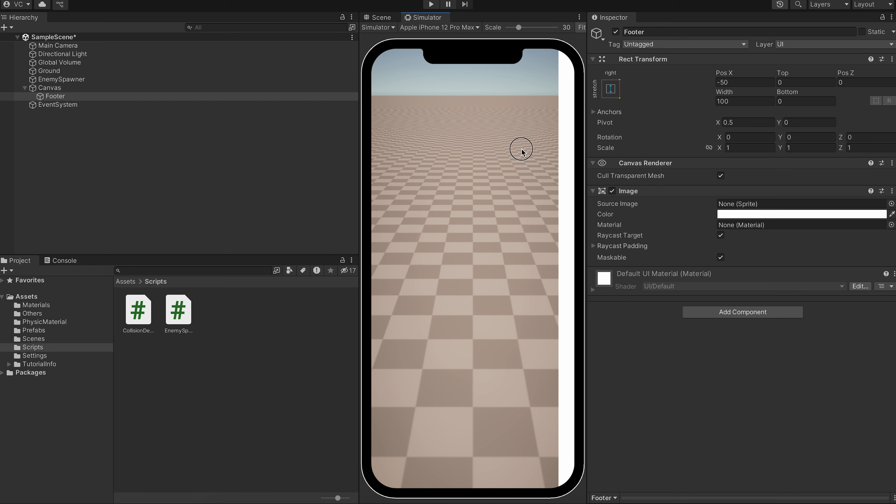
Step: Anchor the Footer to the middle center with its position also set, and set its height to 100
{"action": "left_click", "coordinate": [116, 89]}
{"action": "left_click", "coordinate": [116, 98]}
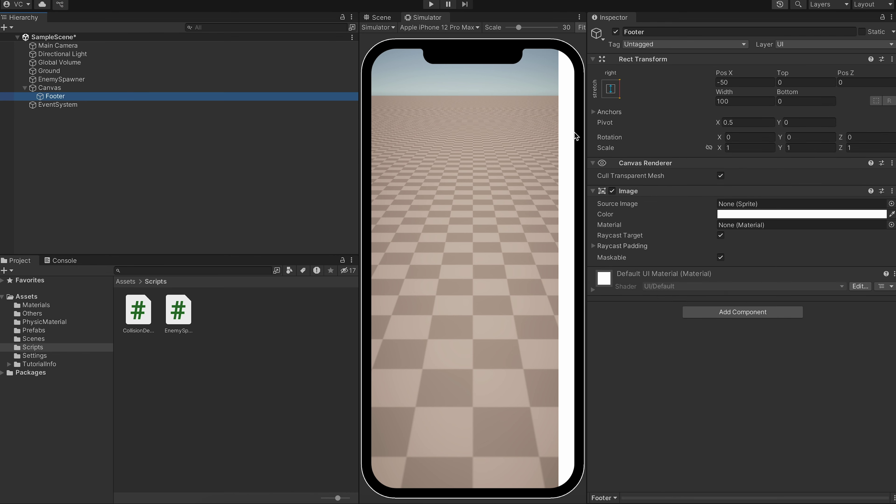
{"action": "left_click", "coordinate": [611, 88]}
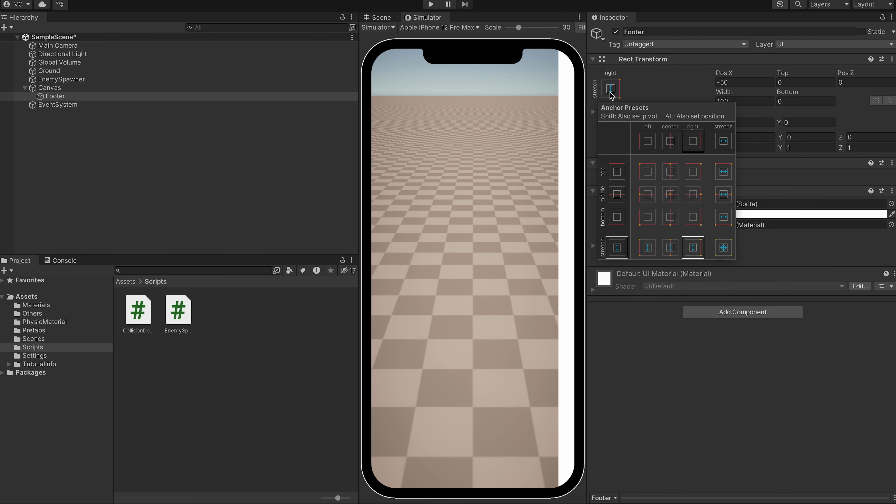
{"action": "left_click", "coordinate": [672, 194], "text": "alt"}
{"action": "left_click", "coordinate": [808, 102]}
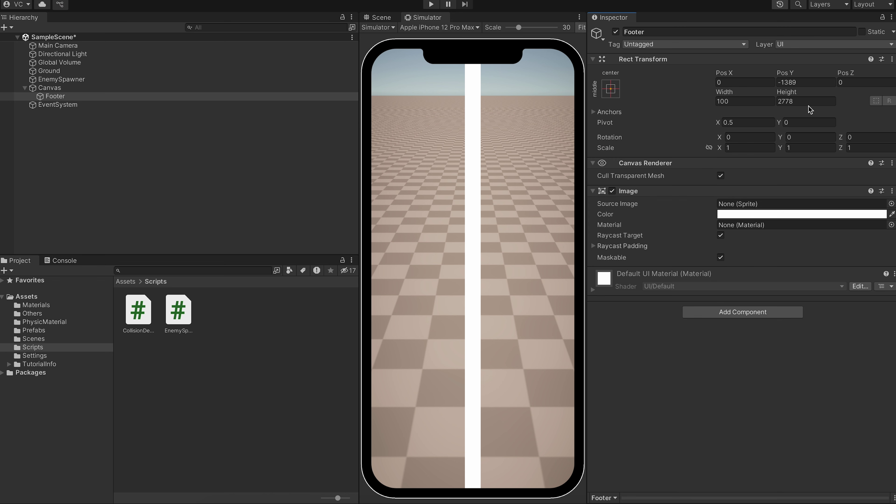
{"action": "left_click", "coordinate": [808, 102]}
{"action": "type", "text": "100"}
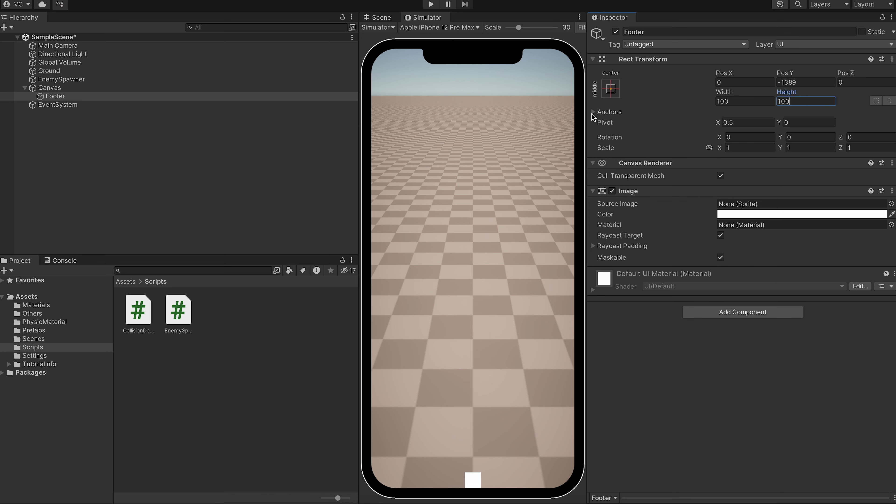
Step: Reapply the middle center preset that also sets position to center the resized Footer on the Canvas
{"action": "left_click", "coordinate": [611, 89]}
{"action": "left_click", "coordinate": [670, 191], "text": "alt"}
{"action": "left_click", "coordinate": [483, 233]}
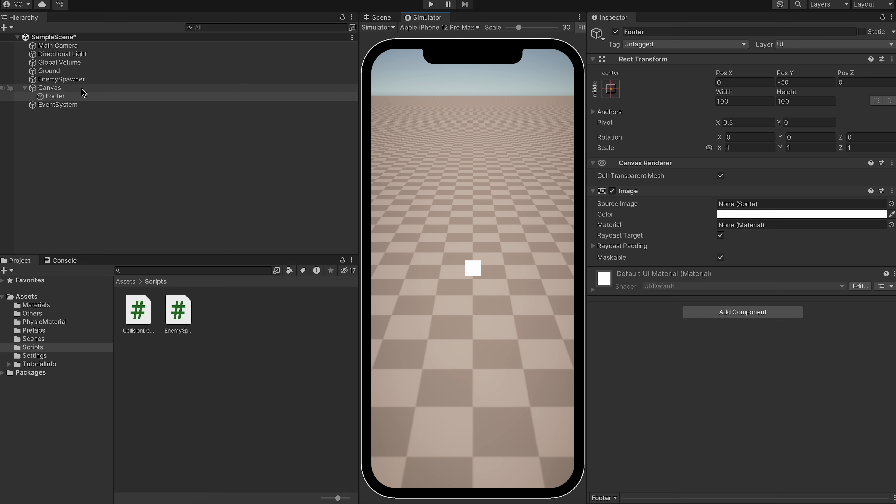
Step: Delete the Footer from the Canvas
{"action": "left_click", "coordinate": [50, 87]}
{"action": "left_click", "coordinate": [80, 95]}
{"action": "key", "text": "Delete"}
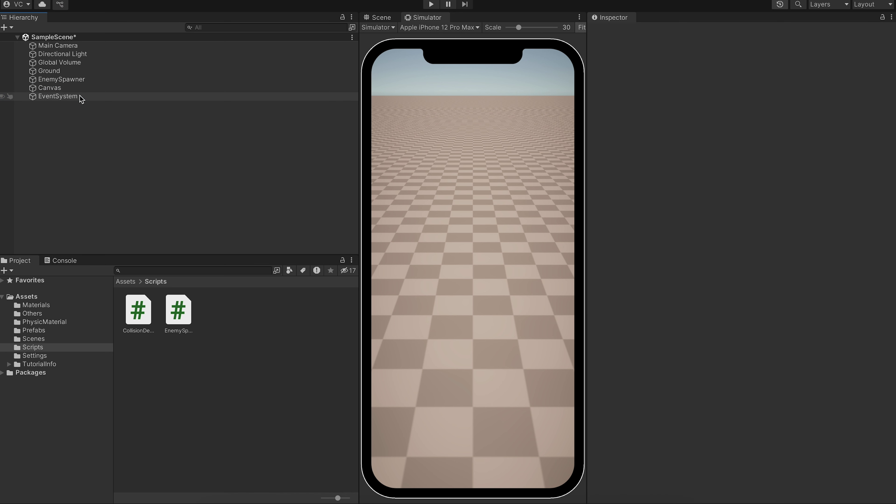
Step: Add a Text - TextMeshPro element to the Canvas and import the TMP Essentials
{"action": "right_click", "coordinate": [44, 89]}
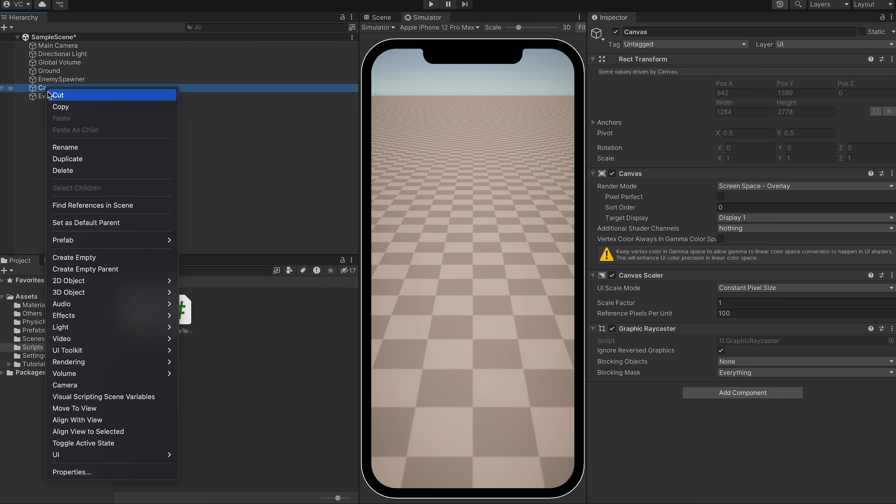
{"action": "mouse_move", "coordinate": [152, 454]}
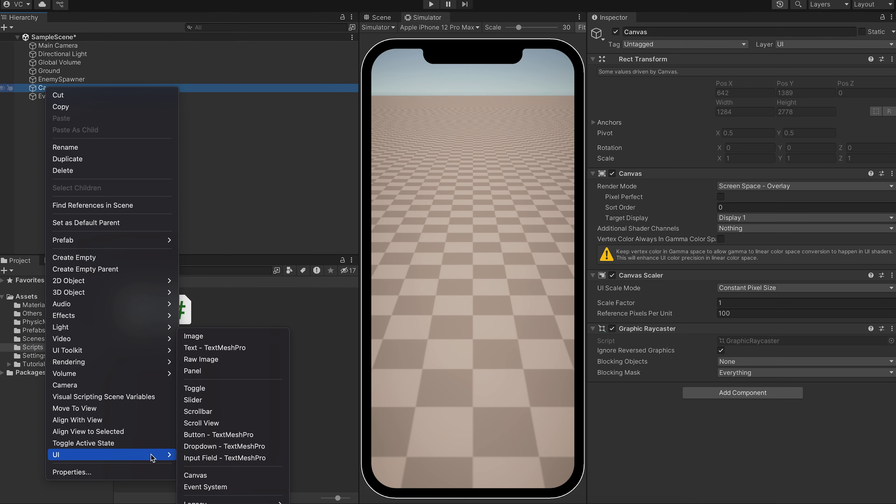
{"action": "left_click", "coordinate": [230, 348]}
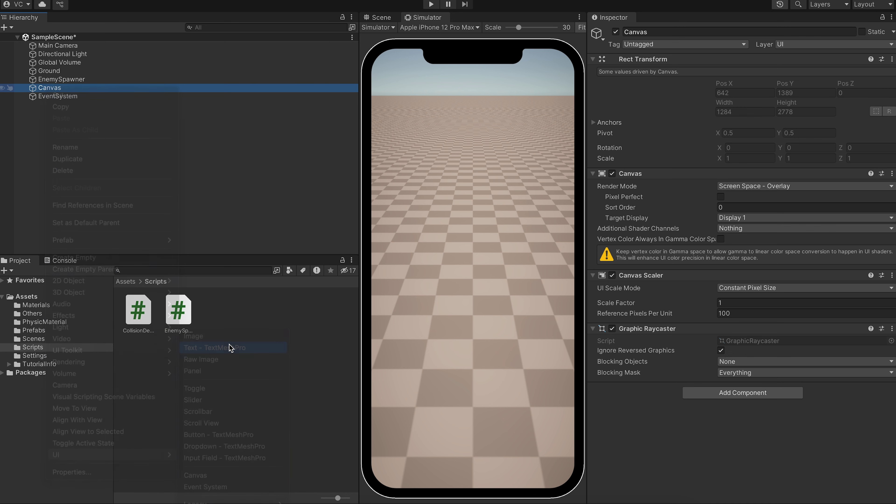
{"action": "left_click", "coordinate": [342, 395]}
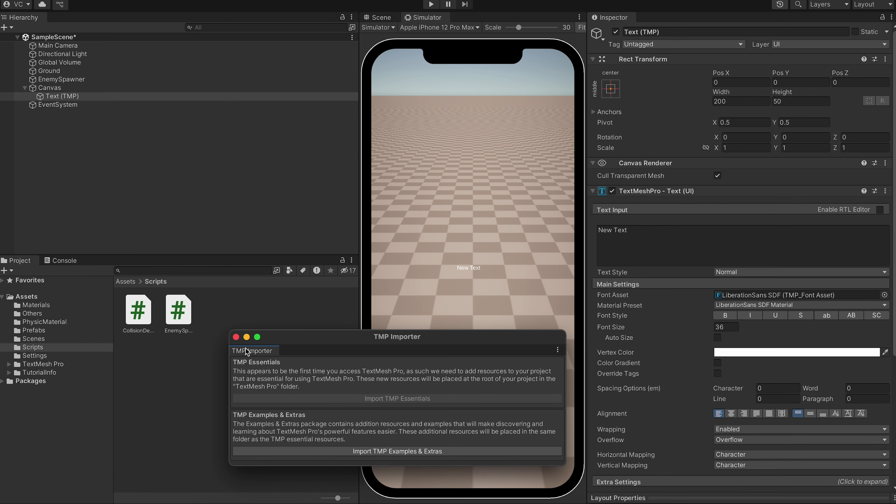
{"action": "left_click", "coordinate": [236, 338]}
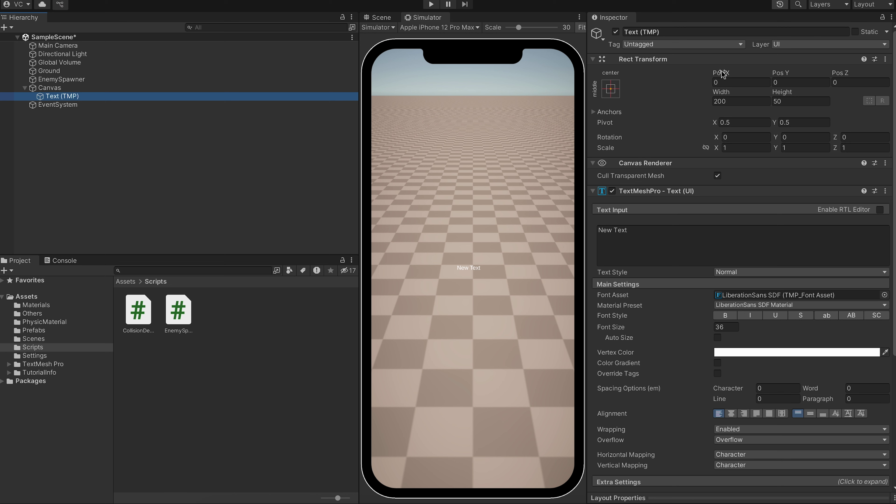
Step: Anchor the new text element to the top left of the Canvas with the preset that also sets its position
{"action": "left_click_drag", "start_coordinate": [722, 74], "coordinate": [445, 159]}
{"action": "left_click", "coordinate": [614, 90]}
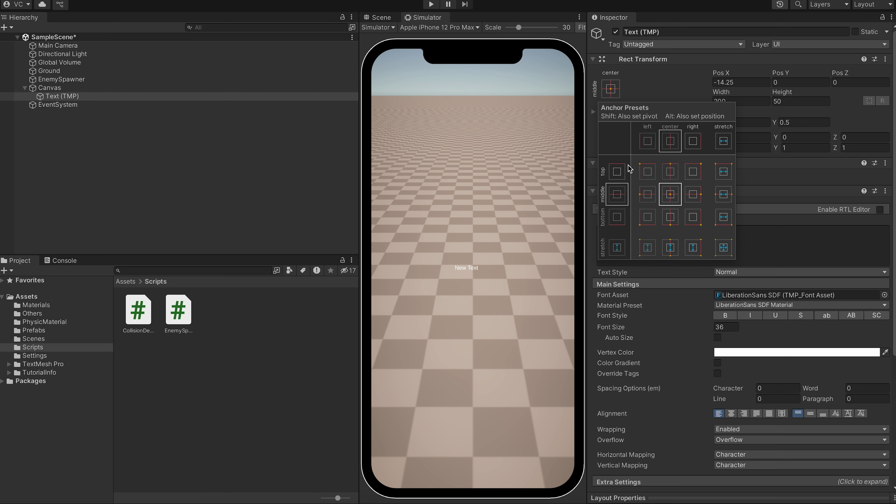
{"action": "left_click", "coordinate": [648, 172], "text": "alt"}
{"action": "left_click", "coordinate": [392, 79]}
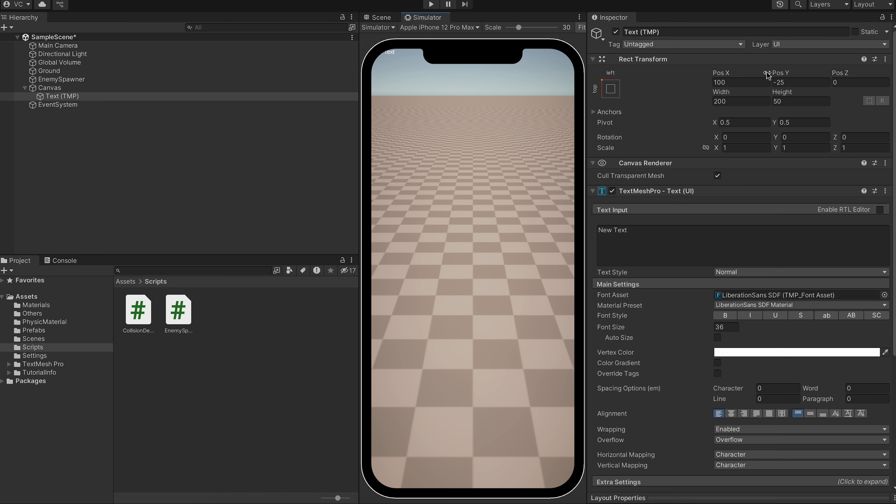
Step: Position the text element at Pos X 125 and Pos Y -200 on the Canvas
{"action": "left_click_drag", "start_coordinate": [778, 75], "coordinate": [3, 113]}
{"action": "left_click", "coordinate": [827, 82]}
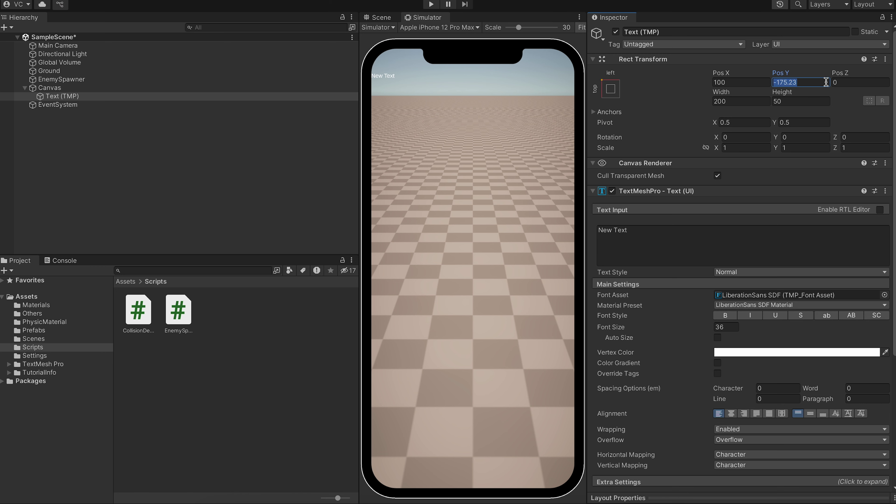
{"action": "type", "text": "-200"}
{"action": "left_click", "coordinate": [758, 82]}
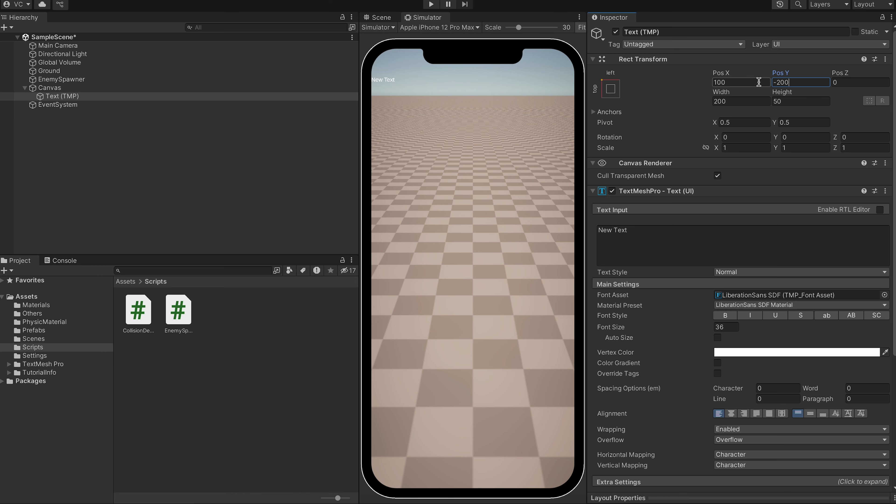
{"action": "type", "text": "125"}
{"action": "key", "text": "Return"}
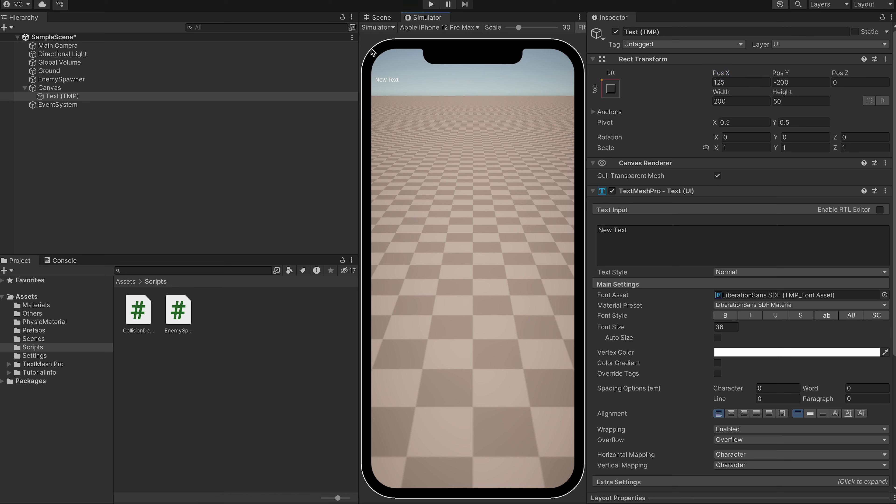
Step: Replace the text element's content with "Score: 100"
{"action": "left_click", "coordinate": [645, 249]}
{"action": "type", "text": "Scor"}
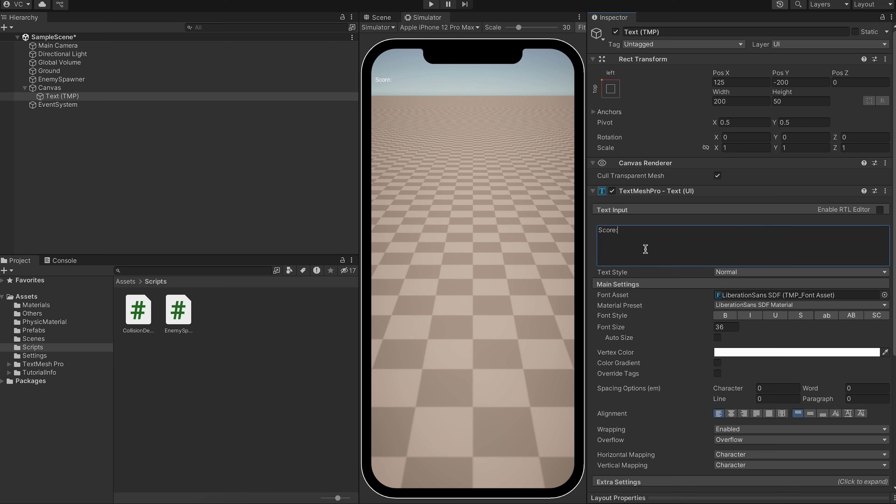
{"action": "type", "text": "e: 100"}
{"action": "left_click", "coordinate": [509, 226]}
Step: Set the score text's font size to 45 and align it to the center horizontally and the middle vertically
{"action": "scroll", "coordinate": [736, 327], "scroll_direction": "down", "scroll_amount": 1}
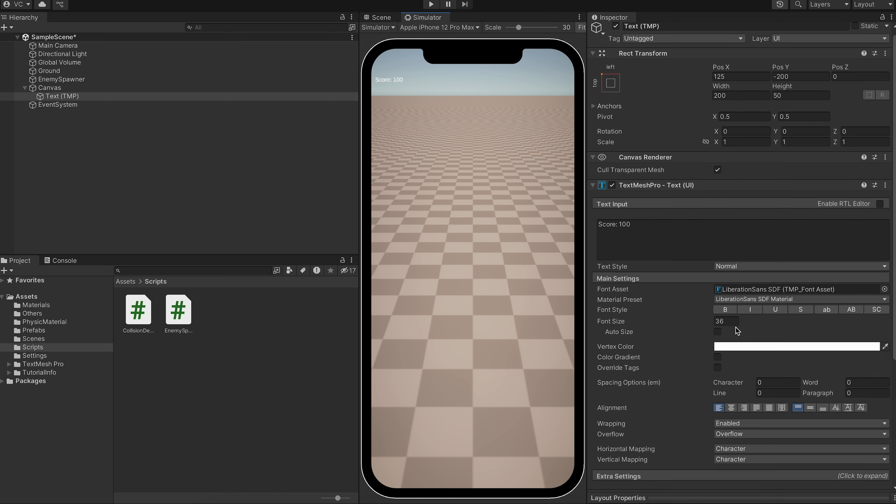
{"action": "scroll", "coordinate": [736, 327], "scroll_direction": "down", "scroll_amount": 3}
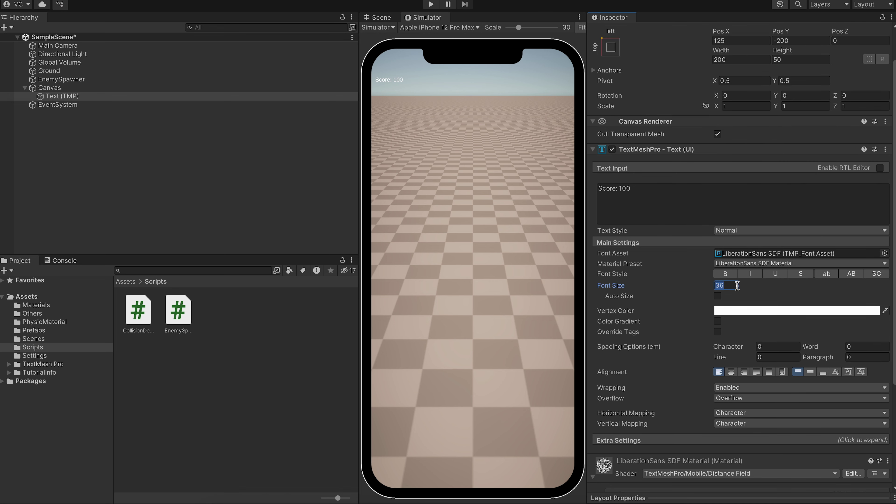
{"action": "type", "text": "45"}
{"action": "scroll", "coordinate": [753, 365], "scroll_direction": "down", "scroll_amount": 1}
{"action": "left_click", "coordinate": [731, 359]}
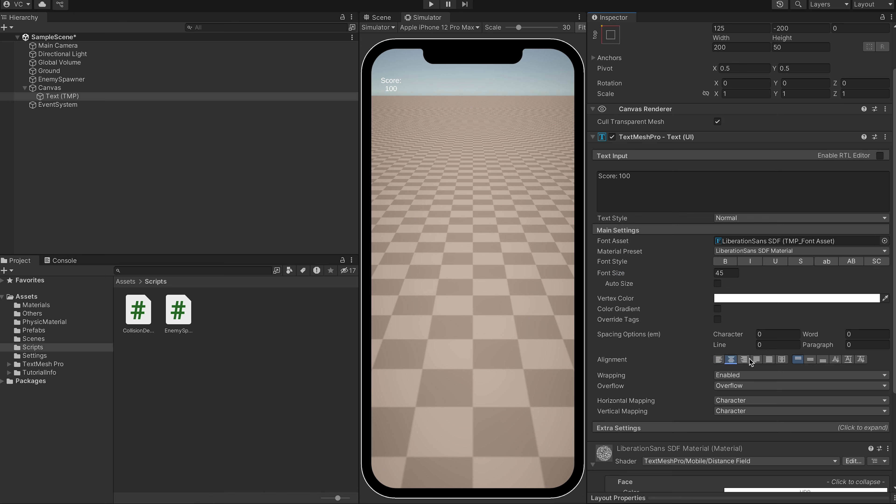
{"action": "left_click", "coordinate": [811, 361]}
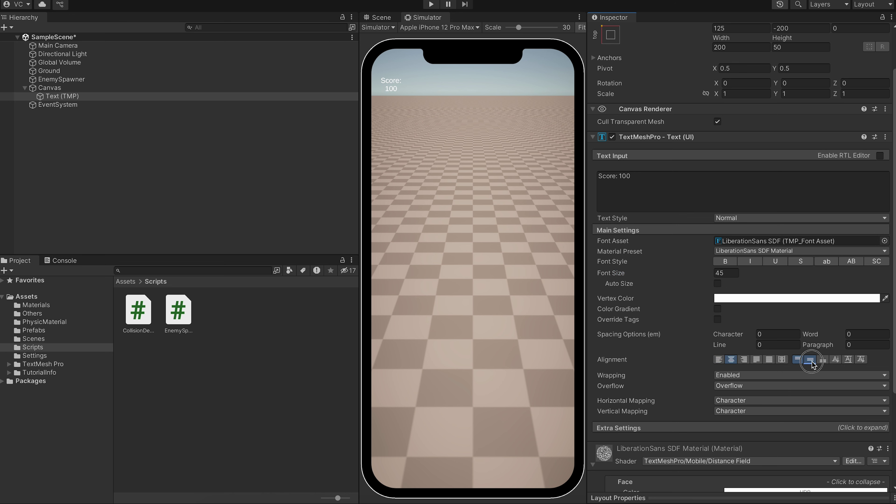
Step: In the Scene view, try the score text's left, right, bottom and middle alignments, finishing with left and top alignment
{"action": "left_click", "coordinate": [387, 18]}
{"action": "scroll", "coordinate": [490, 134], "scroll_direction": "down", "scroll_amount": 8}
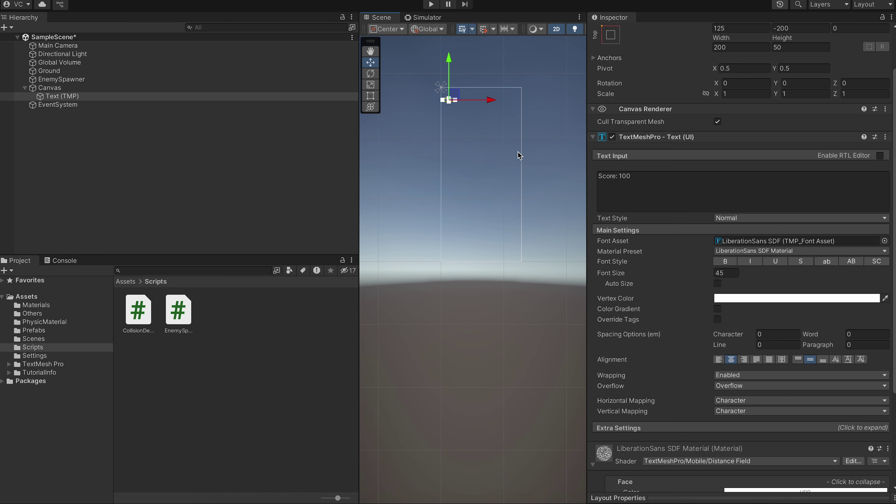
{"action": "scroll", "coordinate": [466, 96], "scroll_direction": "up", "scroll_amount": 10}
{"action": "scroll", "coordinate": [427, 97], "scroll_direction": "up", "scroll_amount": 3}
{"action": "scroll", "coordinate": [714, 111], "scroll_direction": "up", "scroll_amount": 3}
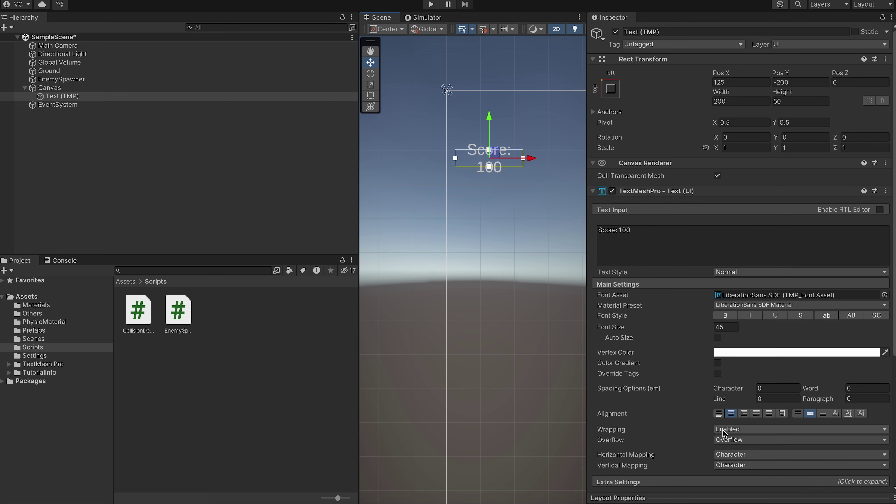
{"action": "left_click", "coordinate": [719, 413]}
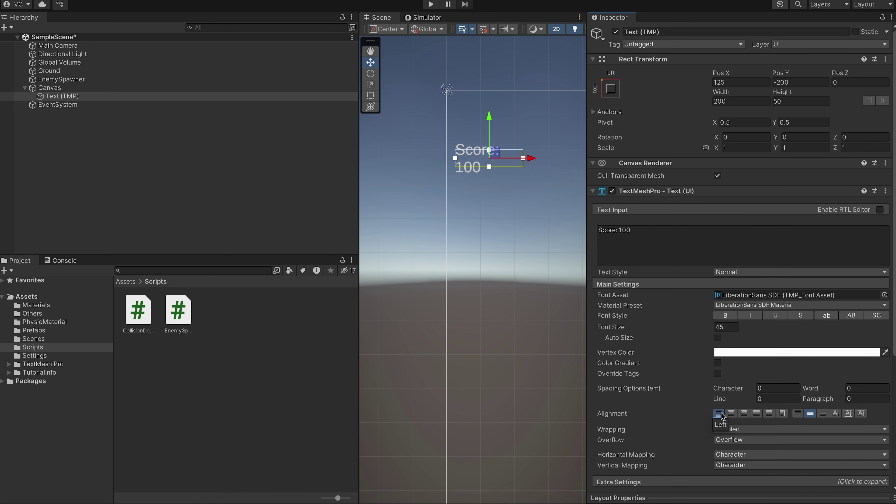
{"action": "left_click", "coordinate": [748, 415]}
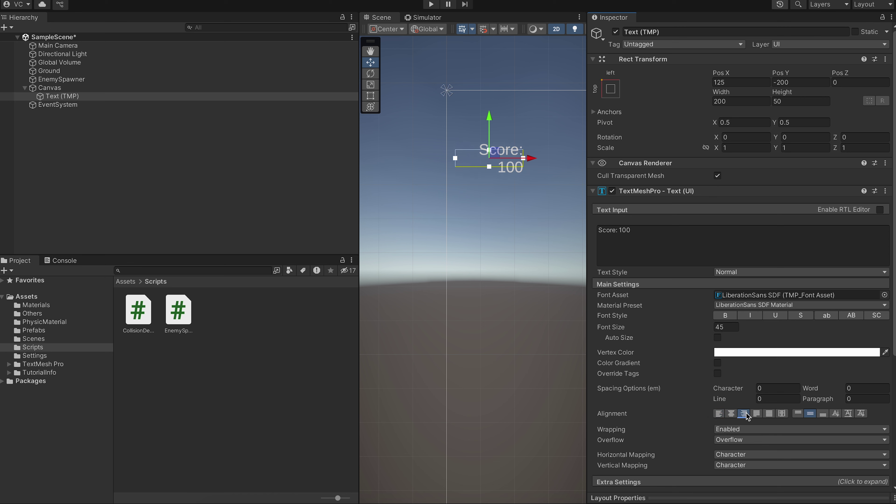
{"action": "left_click", "coordinate": [802, 414]}
{"action": "left_click", "coordinate": [824, 415]}
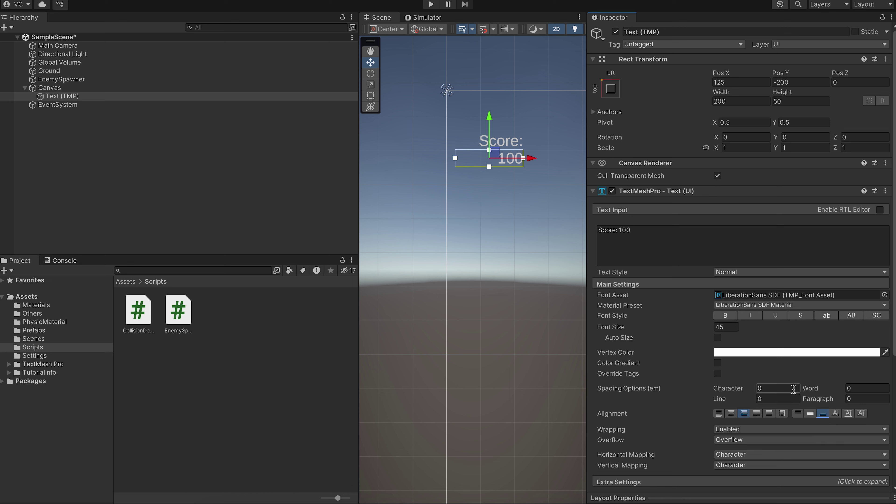
{"action": "left_click", "coordinate": [719, 414]}
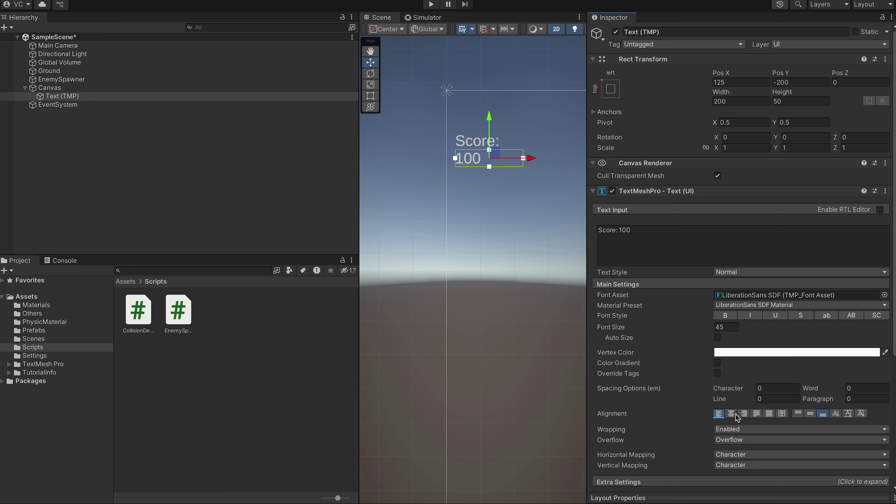
{"action": "left_click", "coordinate": [811, 414]}
{"action": "left_click", "coordinate": [798, 414]}
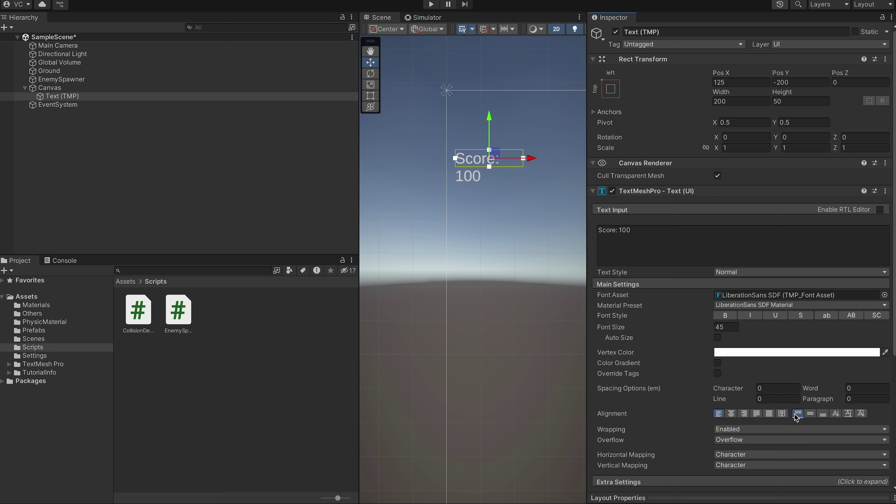
Step: Disable wrapping for the score text
{"action": "scroll", "coordinate": [773, 413], "scroll_direction": "down", "scroll_amount": 1}
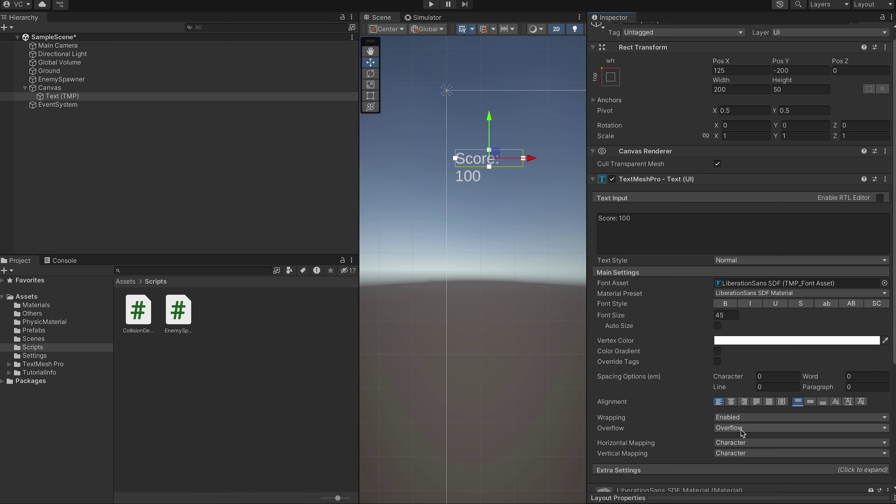
{"action": "left_click", "coordinate": [749, 421]}
{"action": "left_click", "coordinate": [746, 416]}
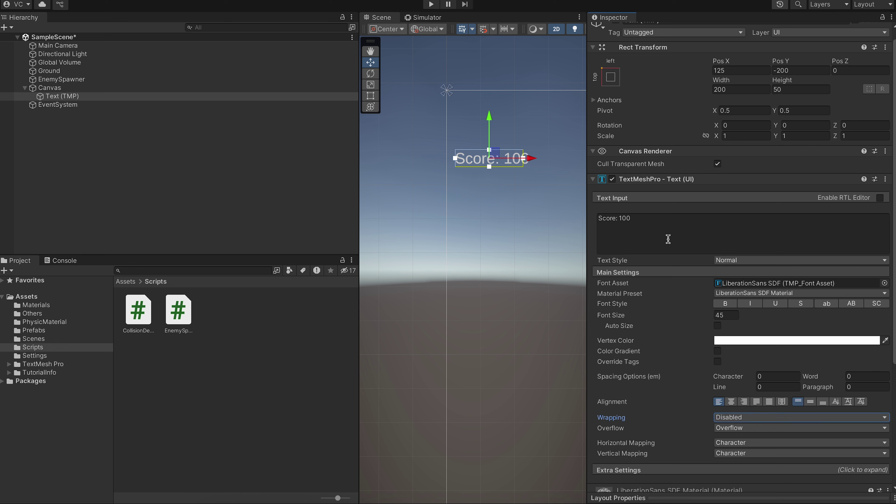
Step: Reselect the Overflow mode for the score text's overflow setting, and try the Ellipsis mode on it
{"action": "scroll", "coordinate": [722, 413], "scroll_direction": "down", "scroll_amount": 2}
{"action": "left_click", "coordinate": [729, 416]}
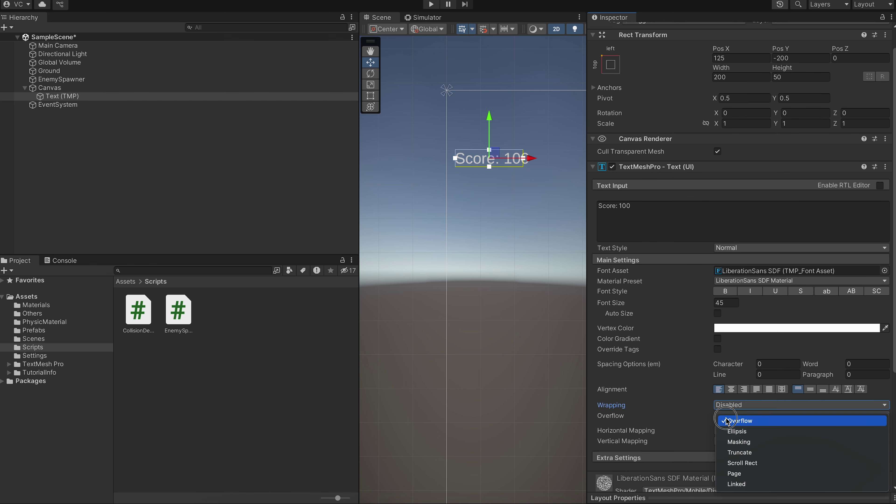
{"action": "left_click", "coordinate": [725, 420]}
{"action": "scroll", "coordinate": [521, 175], "scroll_direction": "up", "scroll_amount": 5}
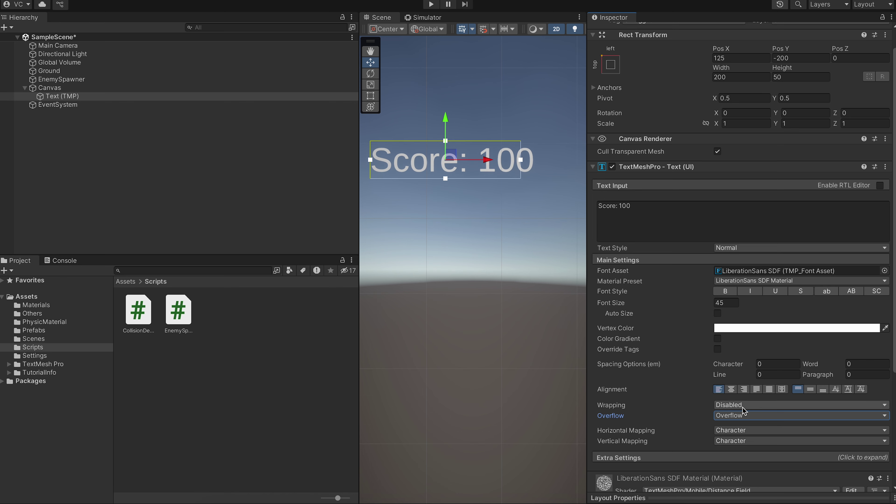
{"action": "left_click", "coordinate": [744, 415]}
{"action": "left_click", "coordinate": [746, 432]}
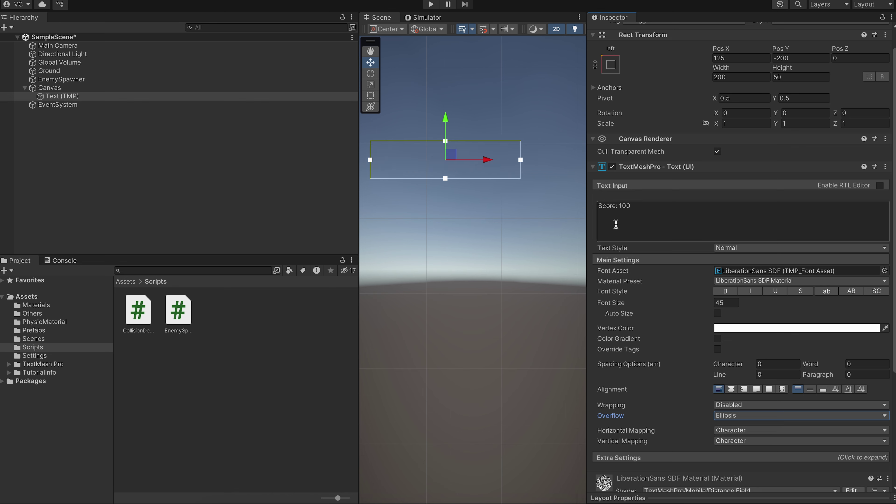
Step: Reduce the score text's font size to 32
{"action": "scroll", "coordinate": [536, 164], "scroll_direction": "down", "scroll_amount": 3}
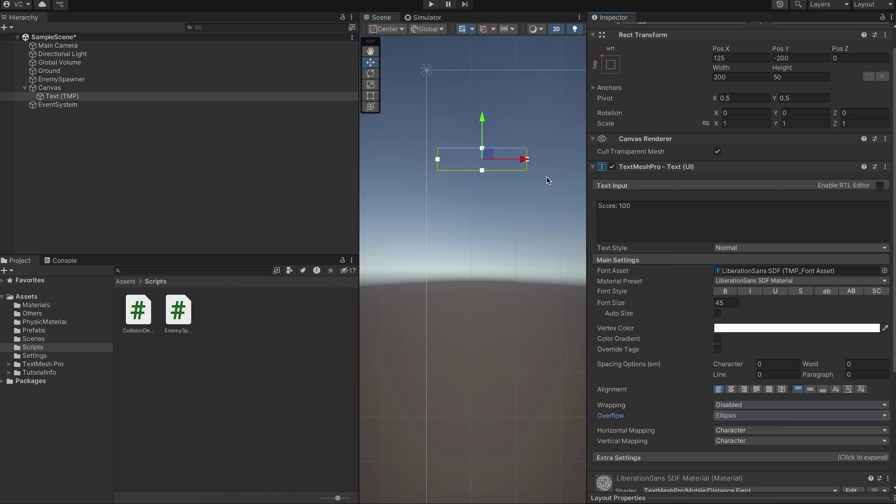
{"action": "left_click", "coordinate": [728, 303]}
{"action": "type", "text": "32"}
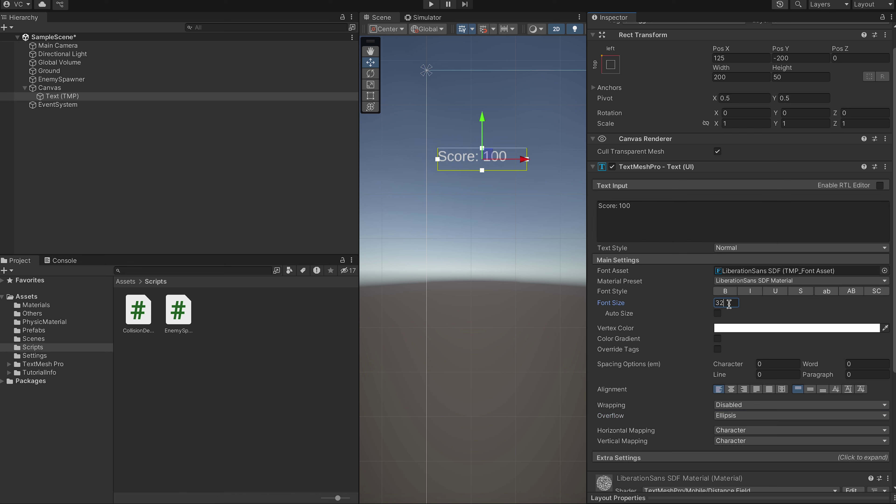
Step: Append zeros to the score text so that it reads "Score: 100000000"
{"action": "left_click", "coordinate": [691, 227]}
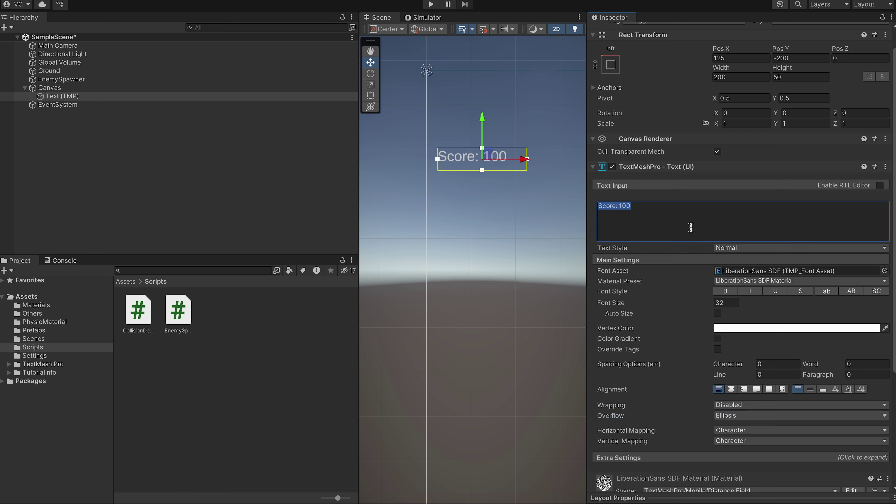
{"action": "left_click", "coordinate": [691, 228]}
{"action": "type", "text": "000000"}
{"action": "scroll", "coordinate": [541, 132], "scroll_direction": "up", "scroll_amount": 10}
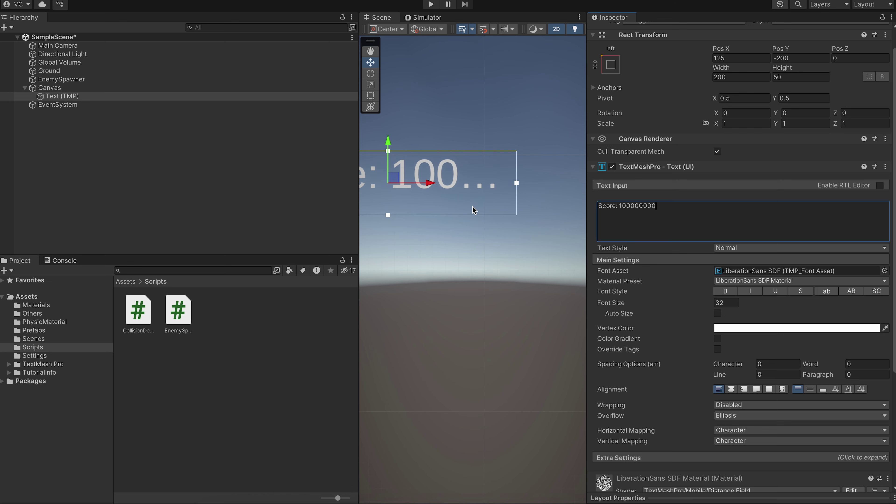
{"action": "scroll", "coordinate": [501, 180], "scroll_direction": "down", "scroll_amount": 9}
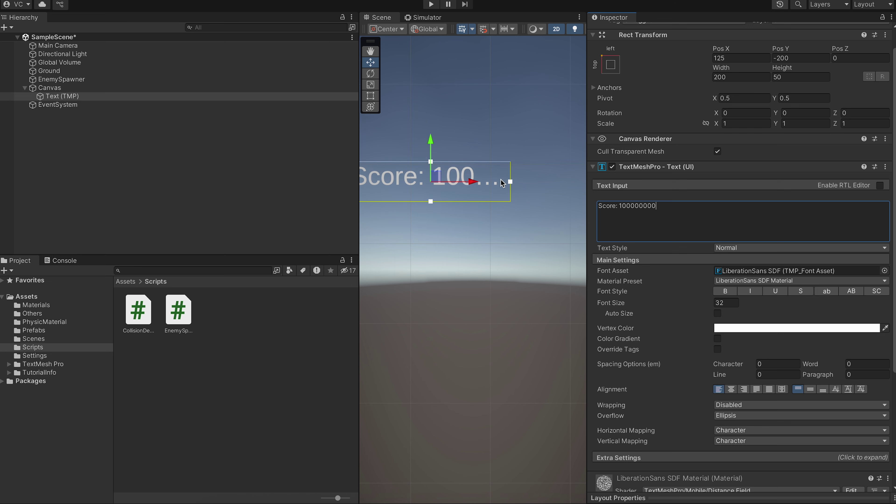
Step: Try the Masking, Truncate, Scroll Rect and Page overflow modes on the long score text
{"action": "left_click", "coordinate": [730, 416]}
{"action": "left_click", "coordinate": [737, 436]}
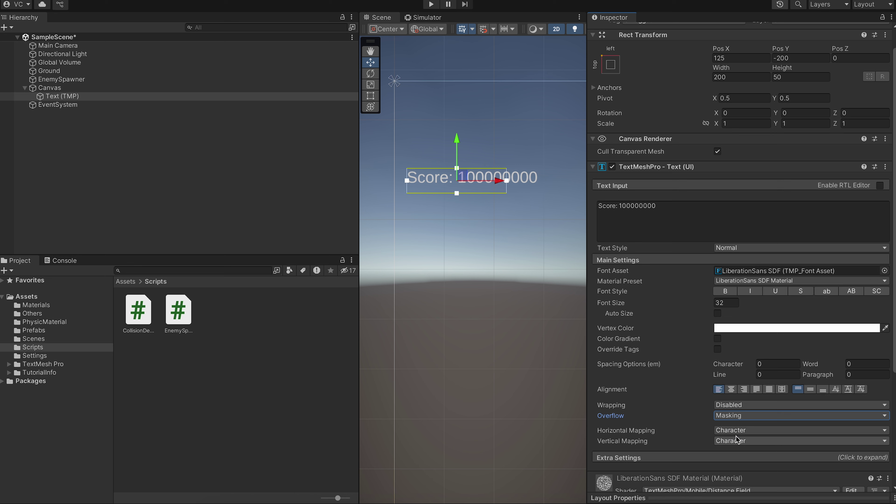
{"action": "left_click", "coordinate": [743, 417]}
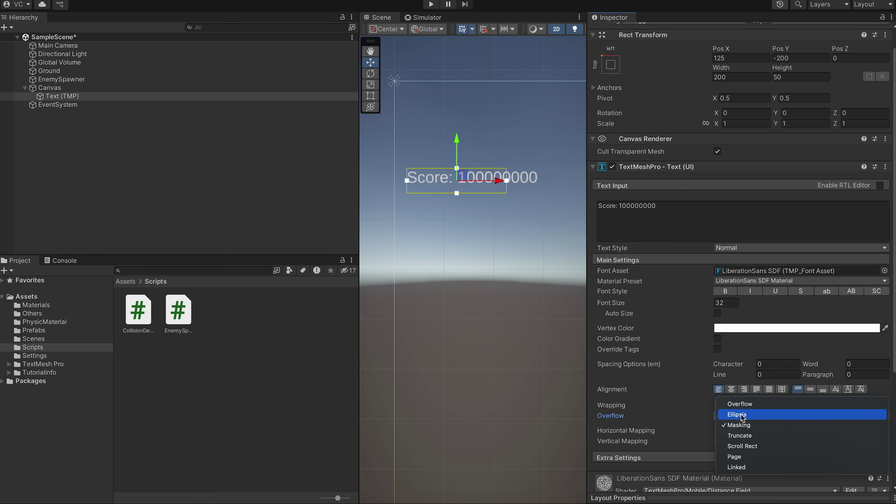
{"action": "left_click", "coordinate": [743, 435]}
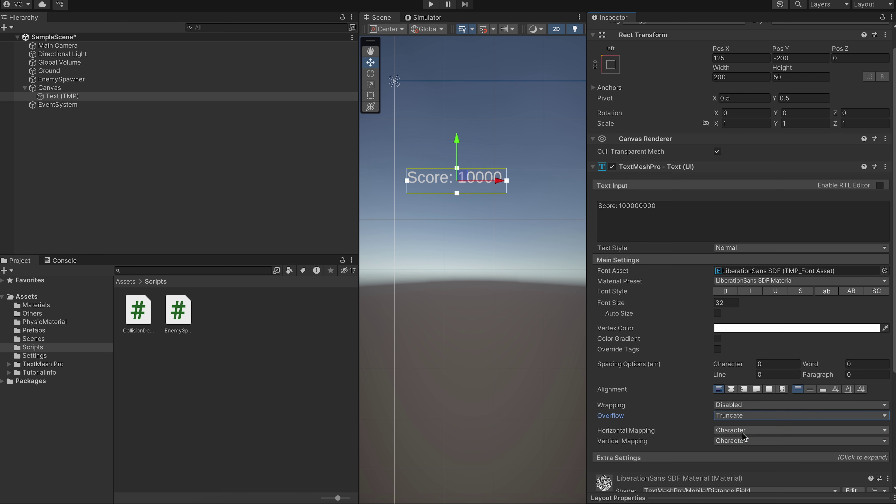
{"action": "left_click", "coordinate": [748, 417]}
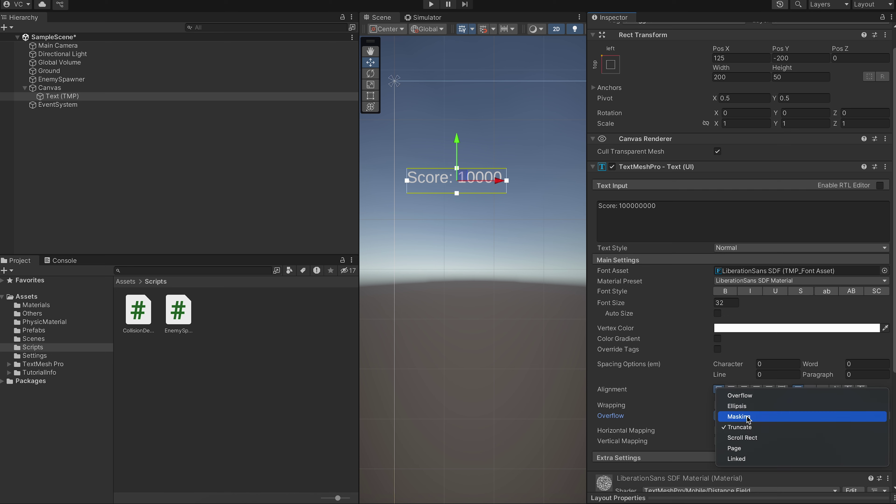
{"action": "left_click", "coordinate": [744, 432]}
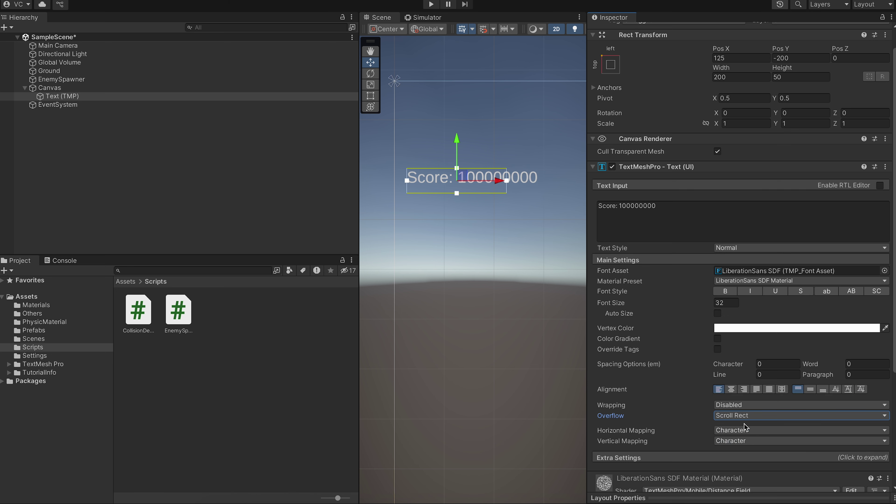
{"action": "left_click", "coordinate": [745, 420]}
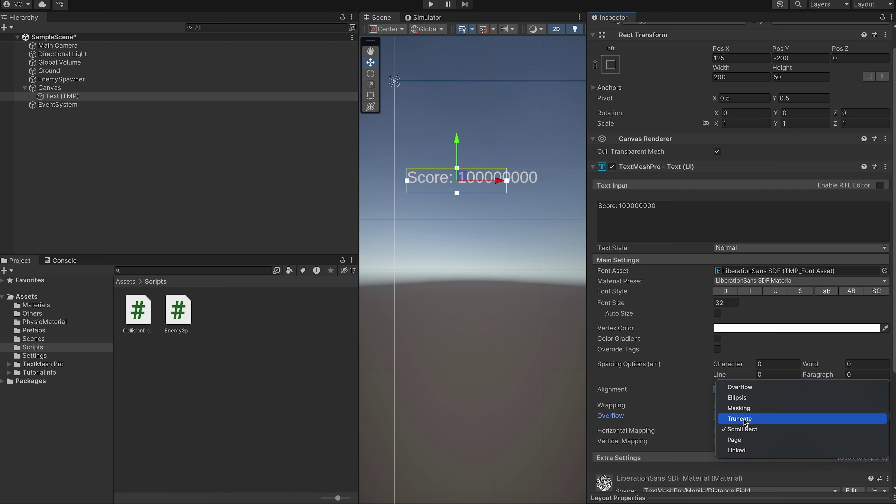
{"action": "left_click", "coordinate": [744, 440]}
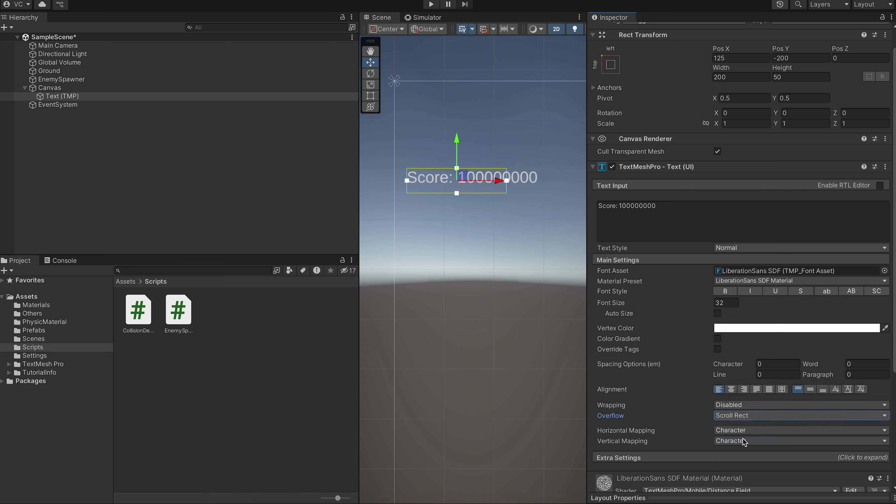
Step: Switch the score text's overflow mode to Ellipsis once more, and finally set it back to Overflow
{"action": "left_click", "coordinate": [729, 417]}
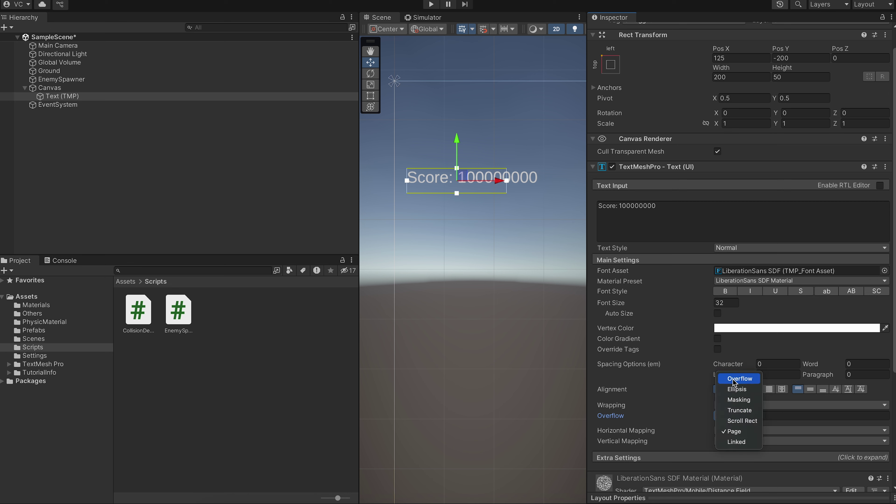
{"action": "left_click", "coordinate": [737, 389]}
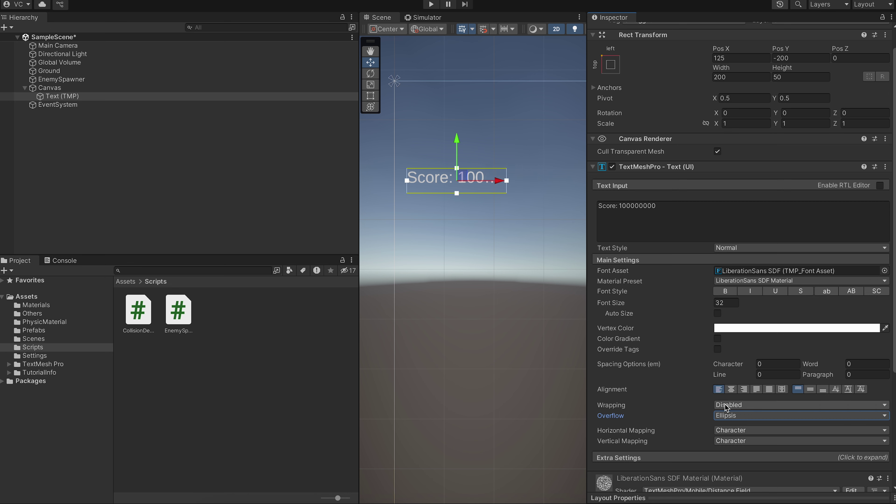
{"action": "left_click", "coordinate": [727, 415]}
{"action": "left_click", "coordinate": [736, 407]}
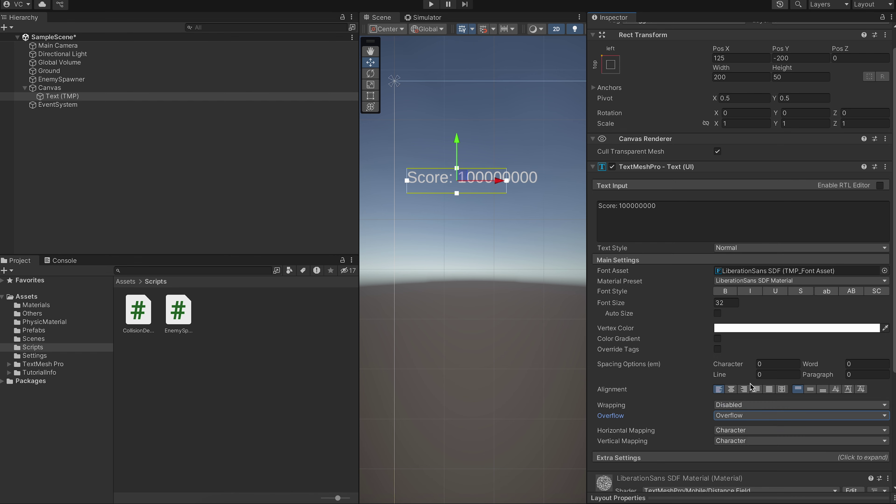
Step: Preview the score text in the device simulator and set its font size to 45
{"action": "scroll", "coordinate": [652, 324], "scroll_direction": "down", "scroll_amount": 5}
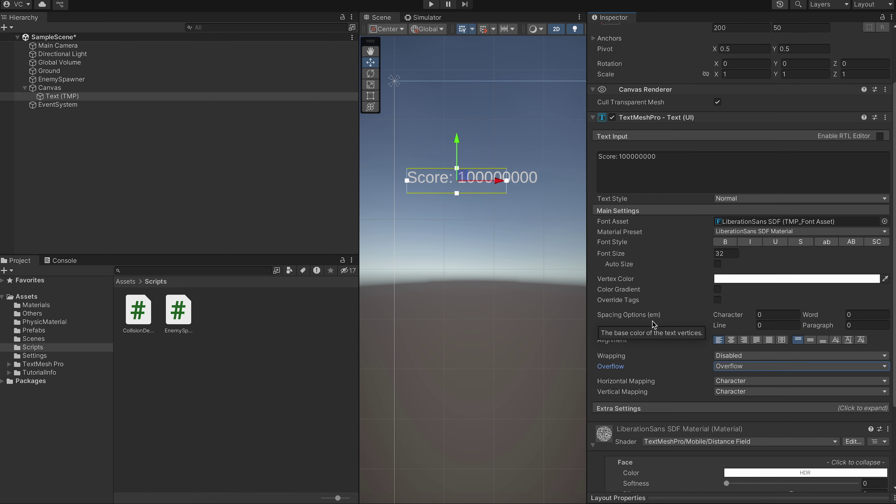
{"action": "scroll", "coordinate": [652, 321], "scroll_direction": "down", "scroll_amount": 2}
{"action": "scroll", "coordinate": [652, 321], "scroll_direction": "up", "scroll_amount": 6}
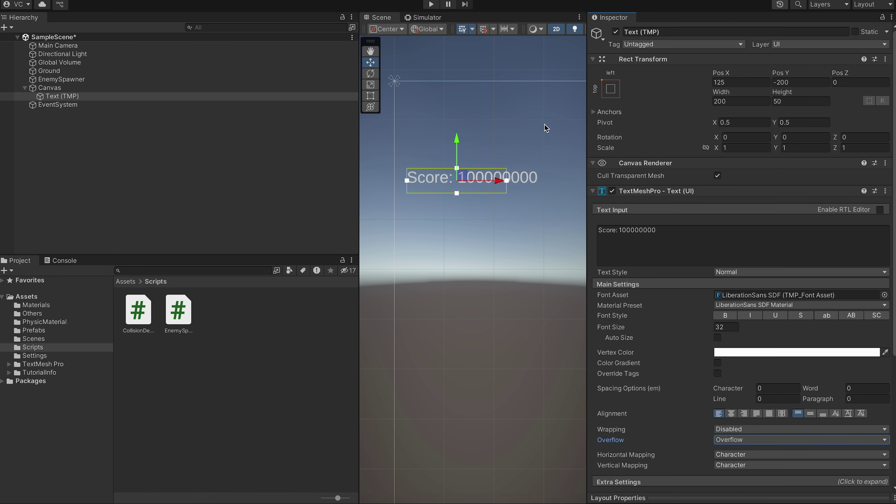
{"action": "left_click", "coordinate": [426, 18]}
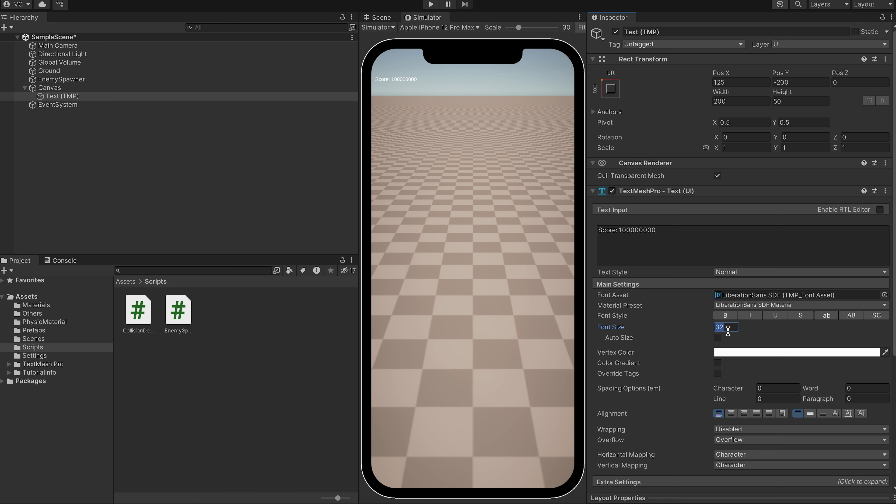
{"action": "type", "text": "45"}
Step: Set the score text's vertex color to black, make it bold, and save the scene
{"action": "left_click", "coordinate": [738, 350]}
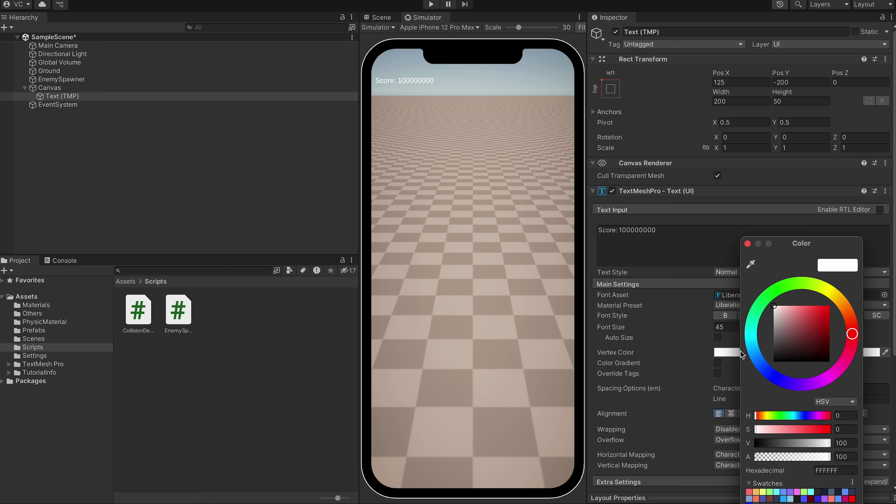
{"action": "left_click_drag", "start_coordinate": [791, 331], "coordinate": [683, 461]}
{"action": "left_click", "coordinate": [518, 235]}
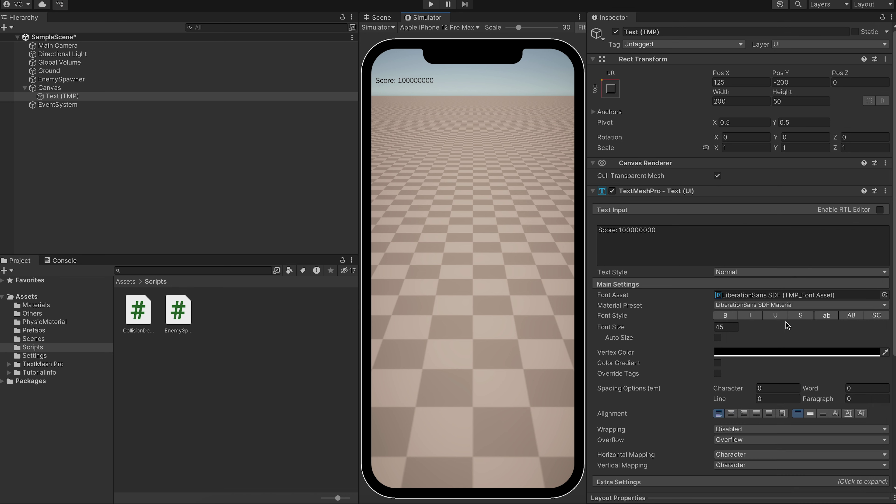
{"action": "left_click", "coordinate": [725, 316]}
{"action": "key", "text": "ctrl+s"}
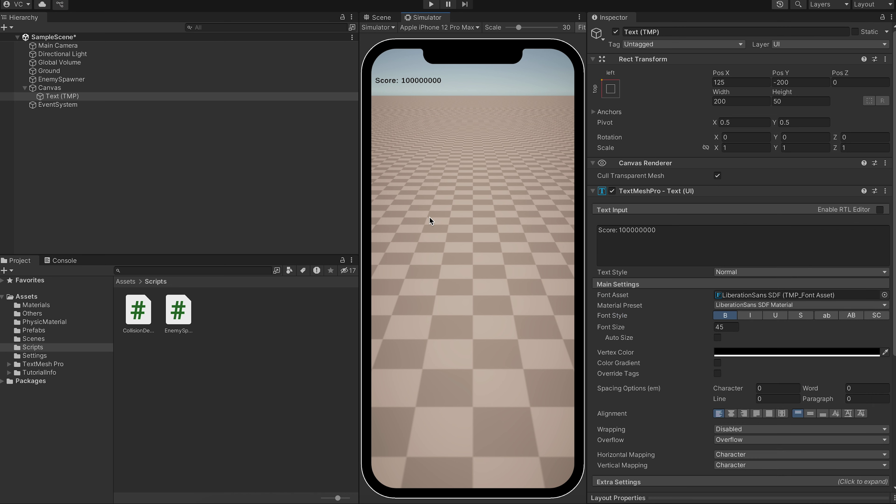
Step: Create a new script named UIManager and add it to the Canvas as a component
{"action": "left_click", "coordinate": [57, 89]}
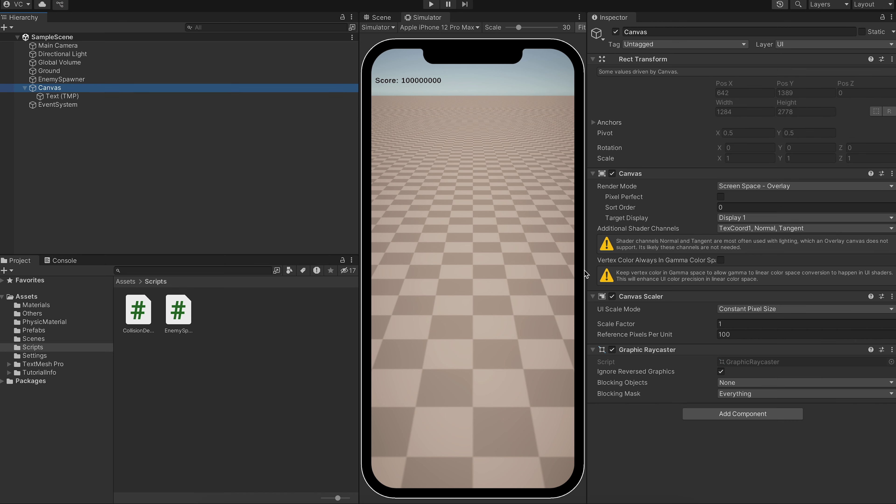
{"action": "left_click", "coordinate": [721, 411]}
{"action": "type", "text": "UI"}
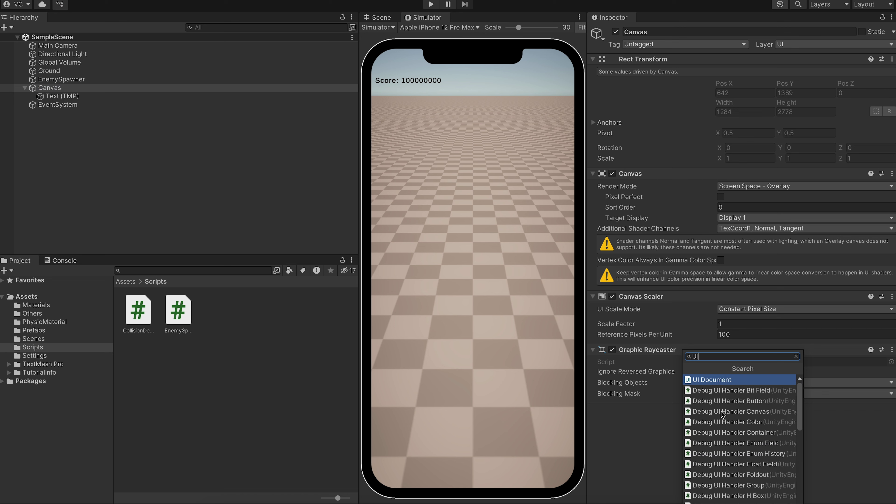
{"action": "type", "text": "Manager"}
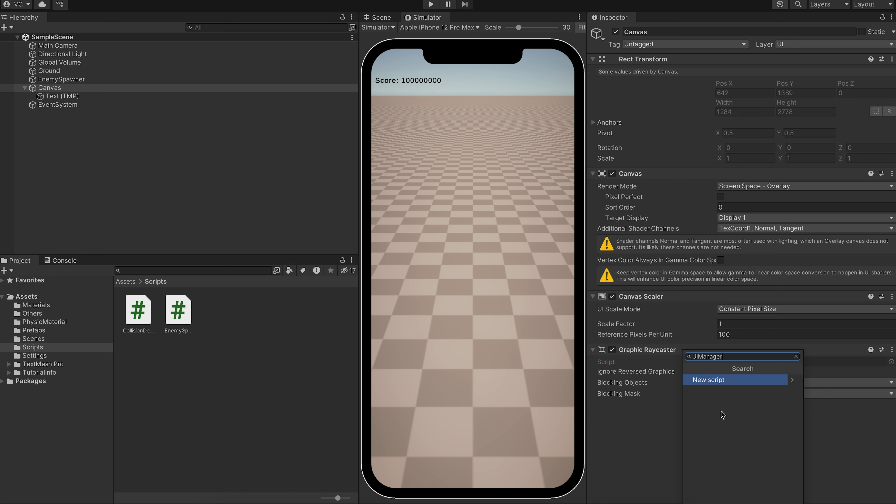
{"action": "key", "text": "Return"}
{"action": "key", "text": "Return"}
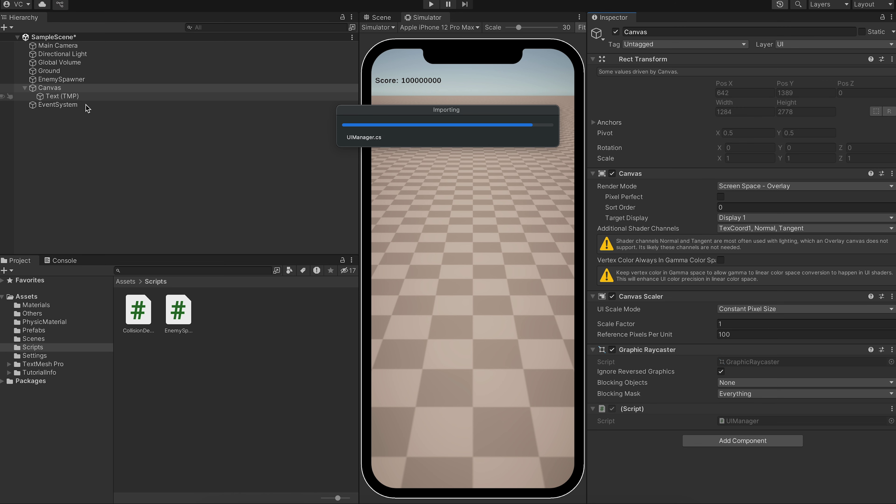
Step: Change the Text (TMP) object's content to "Score:0"
{"action": "left_click", "coordinate": [83, 96]}
{"action": "left_click", "coordinate": [643, 257]}
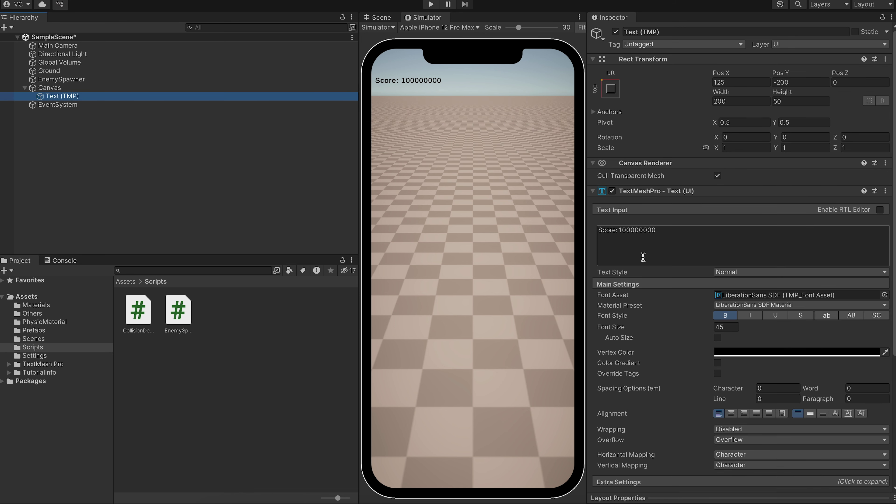
{"action": "type", "text": "Socre"}
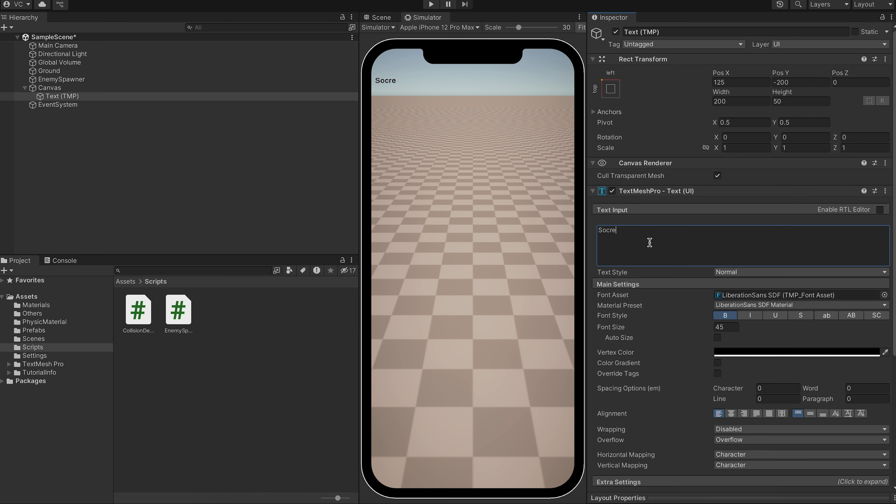
{"action": "type", "text": "core"}
Step: Open the Canvas's UIManager script in the code editor and delete the Start method and the default comments, keeping only Update
{"action": "left_click", "coordinate": [63, 88]}
{"action": "double_click", "coordinate": [743, 421]}
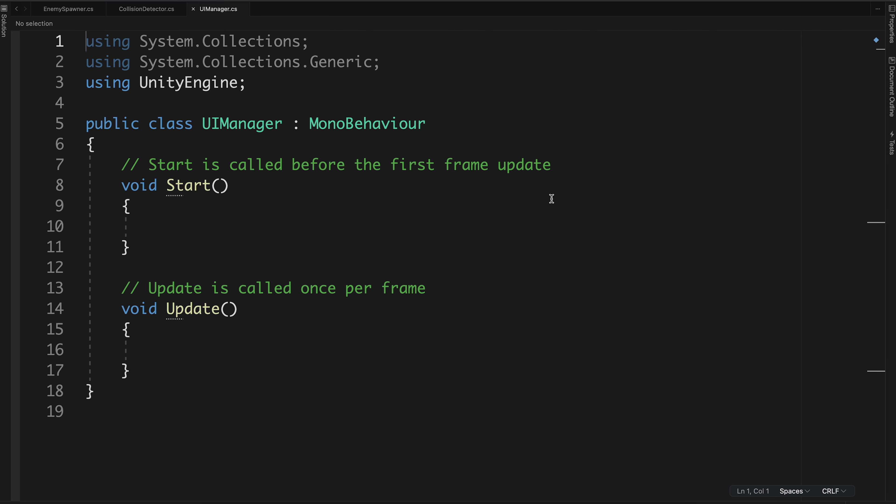
{"action": "left_click", "coordinate": [152, 379]}
{"action": "key", "text": "shift+Up"}
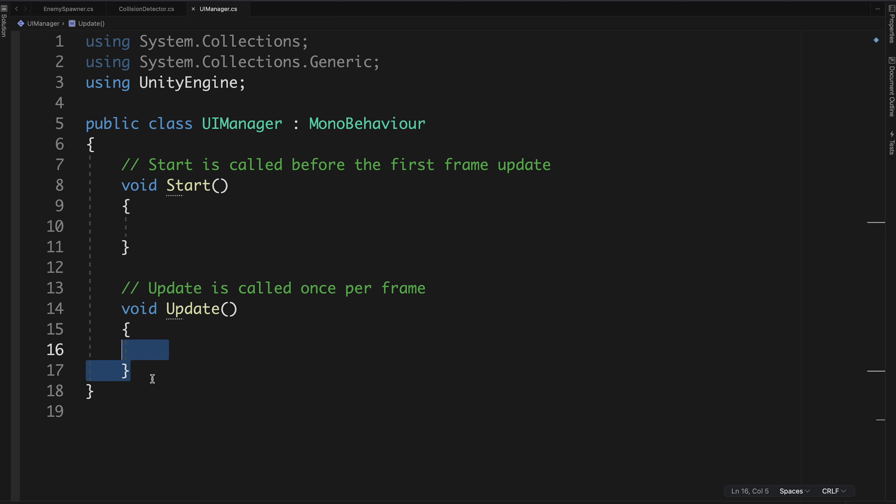
{"action": "key", "text": "shift+Up"}
{"action": "key", "text": "shift+Up"}
{"action": "key", "text": "Up"}
{"action": "key", "text": "Down"}
{"action": "key", "text": "shift+Up"}
{"action": "key", "text": "shift+Up"}
{"action": "key", "text": "shift+Up"}
{"action": "key", "text": "shift+Up"}
{"action": "key", "text": "shift+Up"}
{"action": "key", "text": "shift+Up"}
{"action": "key", "text": "shift+Up"}
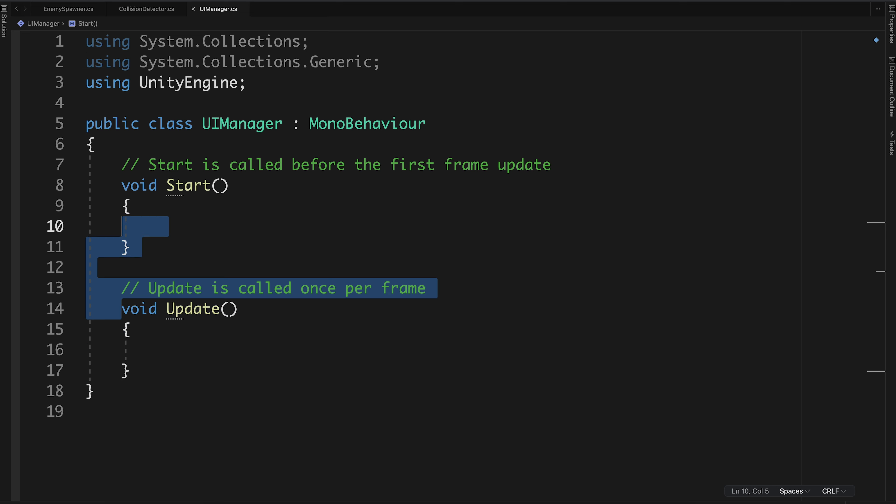
{"action": "key", "text": "BackSpace"}
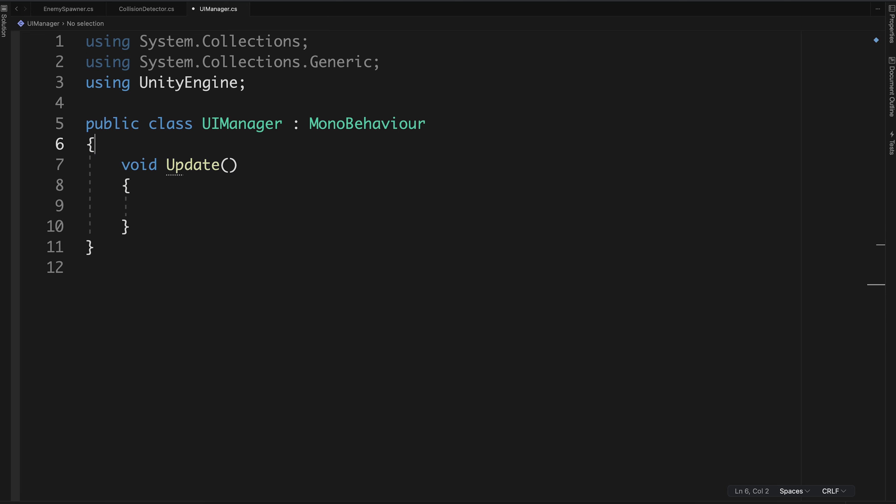
Step: Declare a public TMP_Text field named ScoreText above Update in UIManager, with the TMPro namespace imported
{"action": "key", "text": "Return"}
{"action": "key", "text": "Up"}
{"action": "type", "text": "public"}
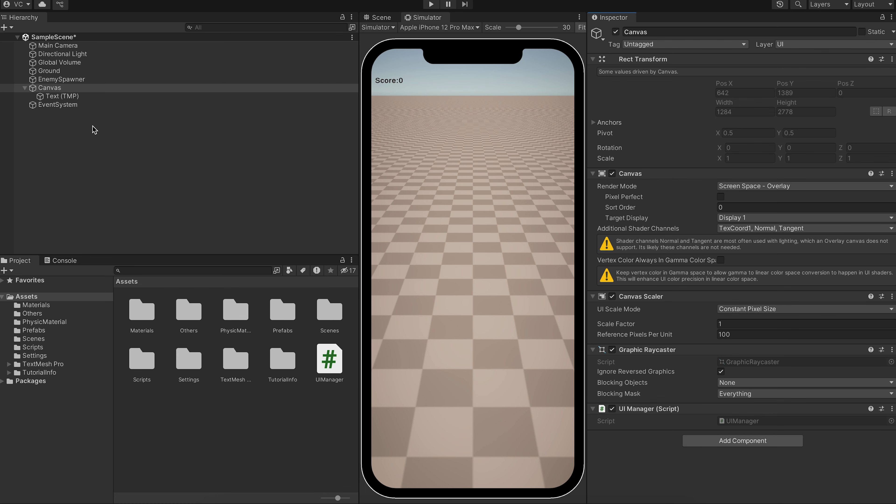
{"action": "left_click", "coordinate": [67, 96]}
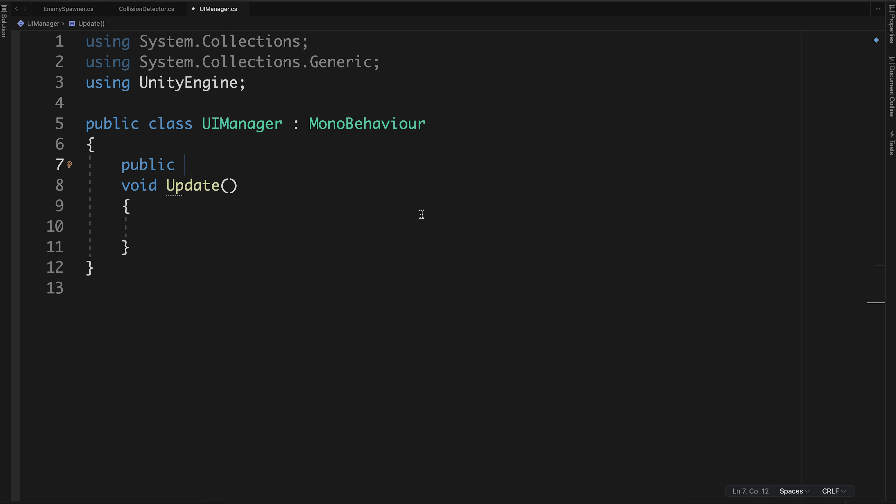
{"action": "type", "text": "tmpt"}
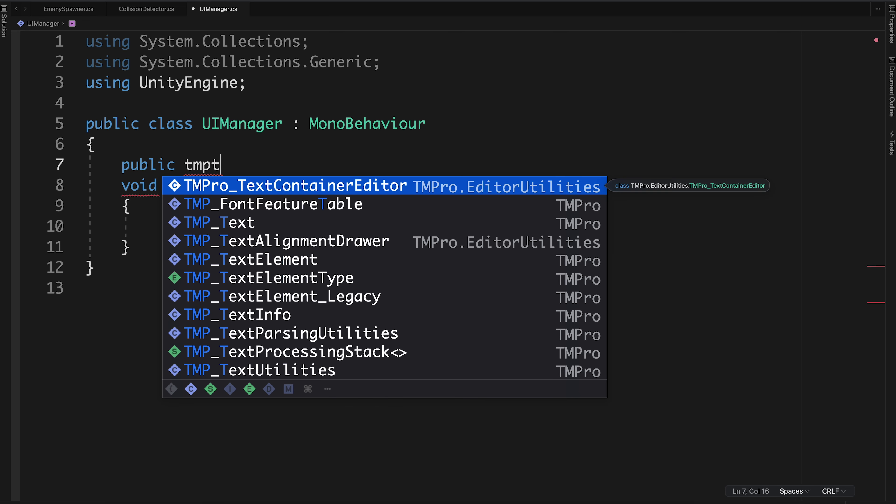
{"action": "key", "text": "Down"}
{"action": "key", "text": "Down"}
{"action": "key", "text": "Return"}
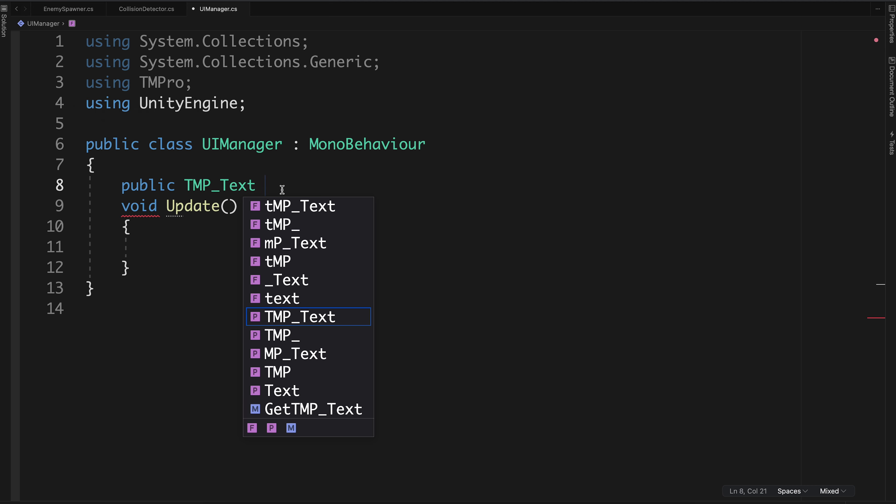
{"action": "left_click_drag", "start_coordinate": [206, 82], "coordinate": [44, 88]}
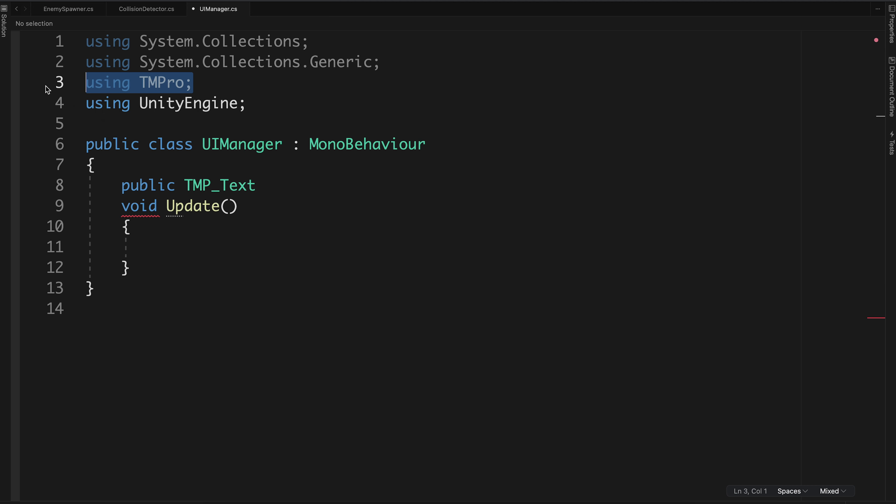
{"action": "left_click", "coordinate": [278, 185]}
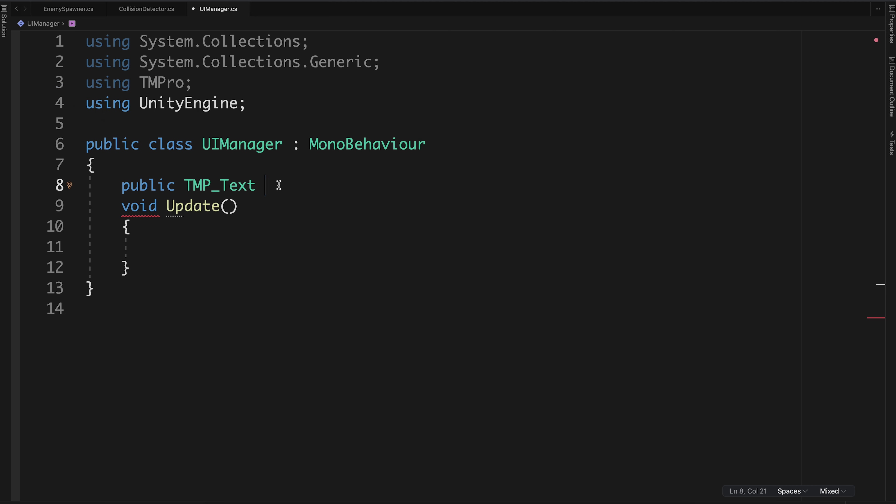
{"action": "type", "text": "ScoreText"}
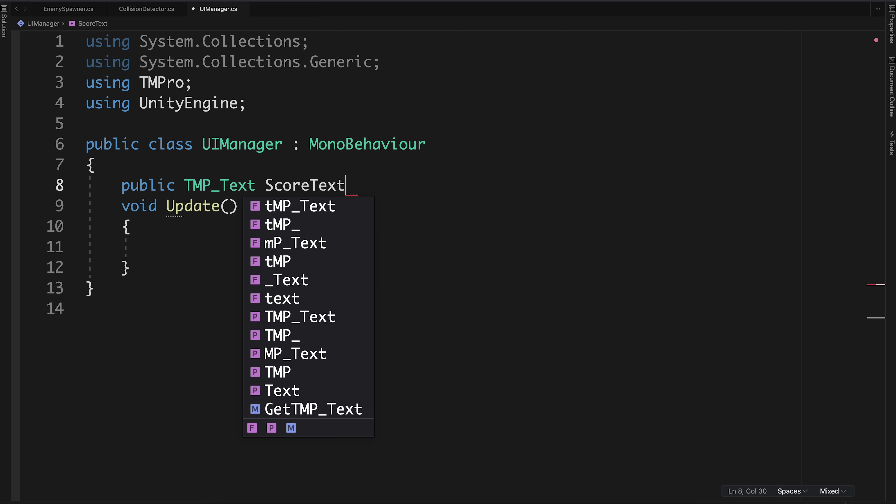
{"action": "type", "text": ";"}
Step: Inside Update, assign the string "Score:" to ScoreText.text
{"action": "key", "text": "Down"}
{"action": "key", "text": "Down"}
{"action": "key", "text": "Down"}
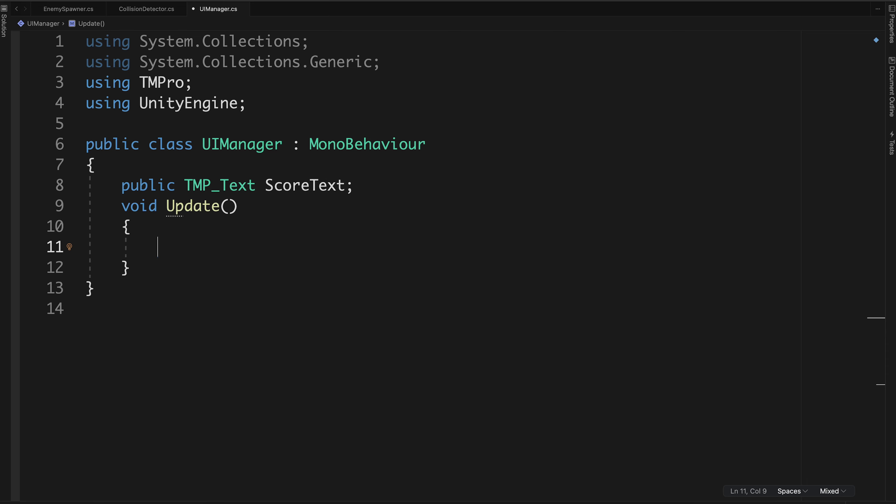
{"action": "type", "text": "score"}
{"action": "key", "text": "Return"}
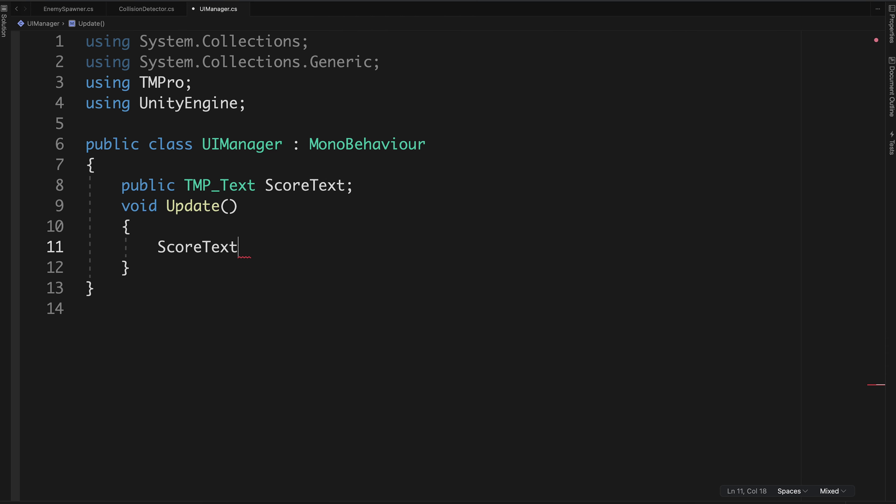
{"action": "type", "text": ".te"}
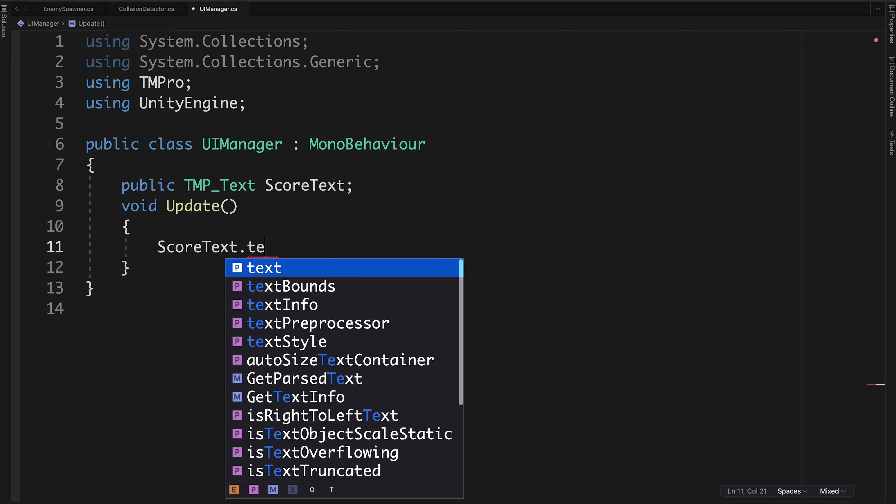
{"action": "key", "text": "Return"}
{"action": "type", "text": "= \"\";"}
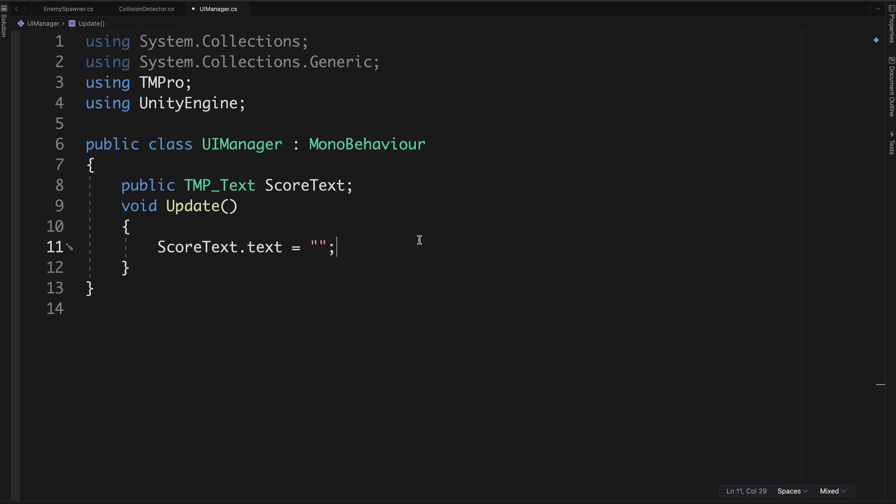
{"action": "left_click", "coordinate": [319, 247]}
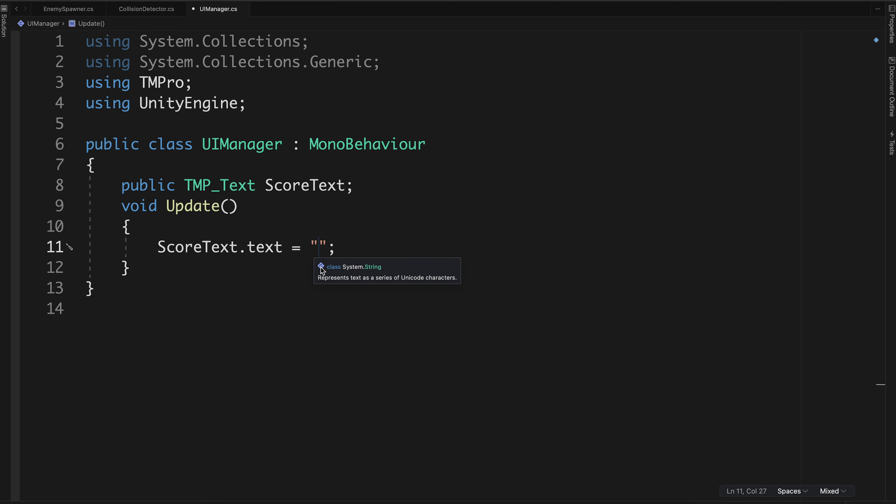
{"action": "type", "text": "Score:\" "}
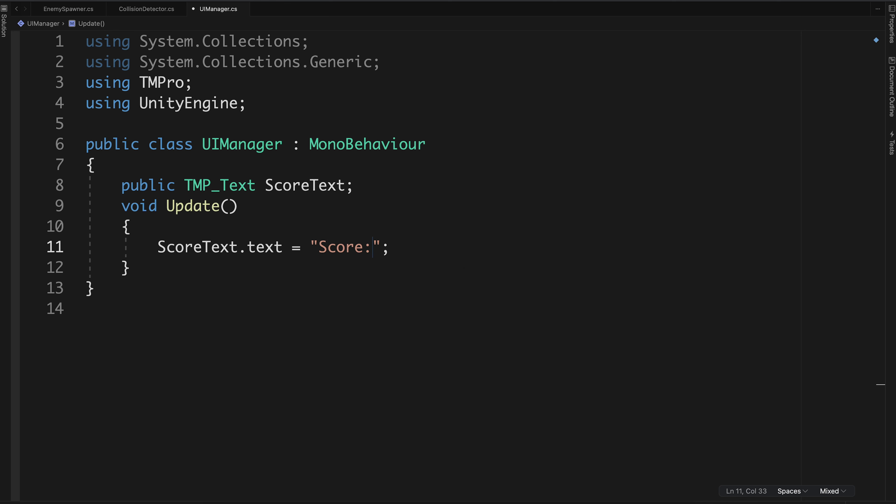
Step: Append Time.time to the "Score:" string in Update and save the script
{"action": "type", "text": "+ Time.de"}
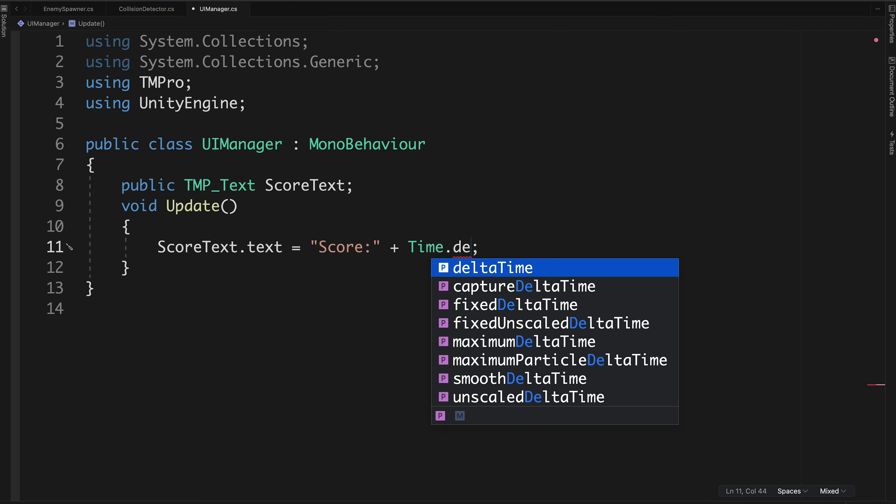
{"action": "key", "text": "Tab"}
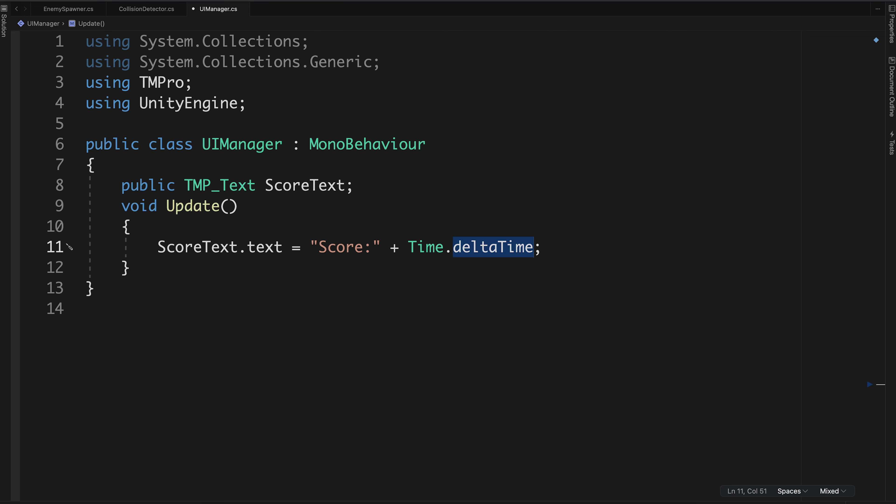
{"action": "key", "text": "alt+shift+Left"}
{"action": "key", "text": "BackSpace"}
{"action": "type", "text": "tim"}
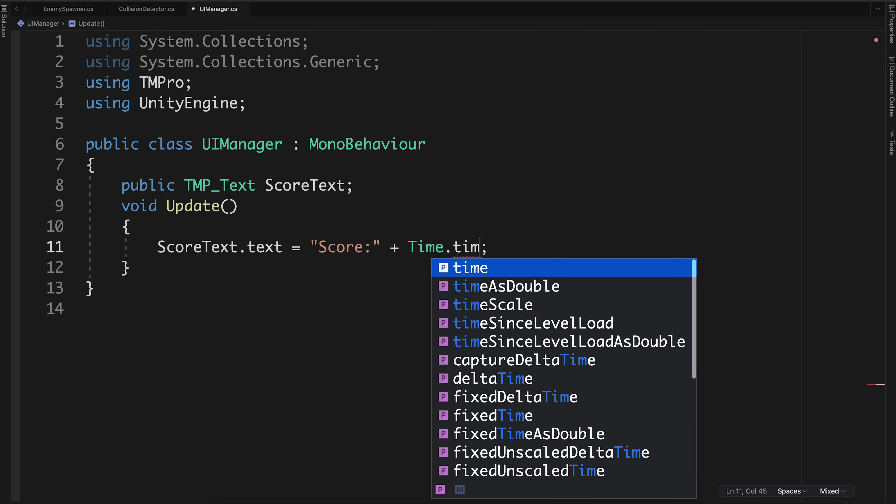
{"action": "key", "text": "Tab"}
{"action": "key", "text": "super+s"}
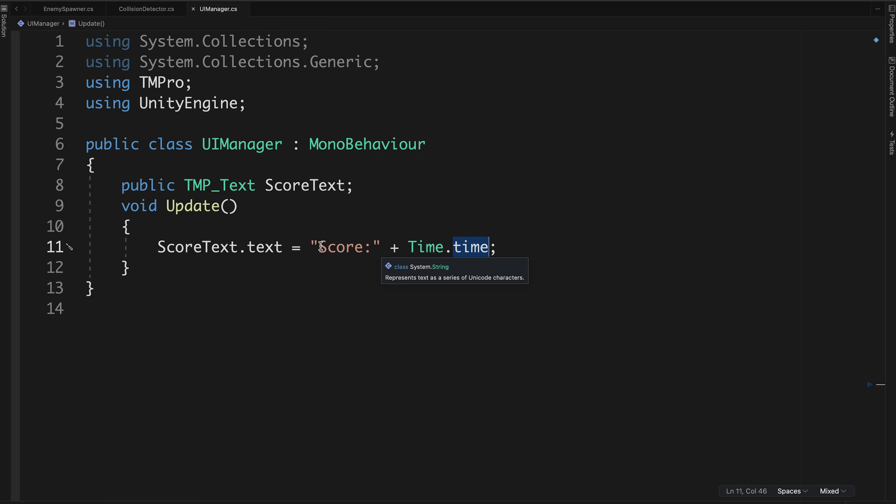
Step: Return to Unity, test-play the scene with the Canvas's Score Text unassigned, check the console for errors, and stop playing
{"action": "key", "text": "super+Tab"}
{"action": "left_click", "coordinate": [408, 170]}
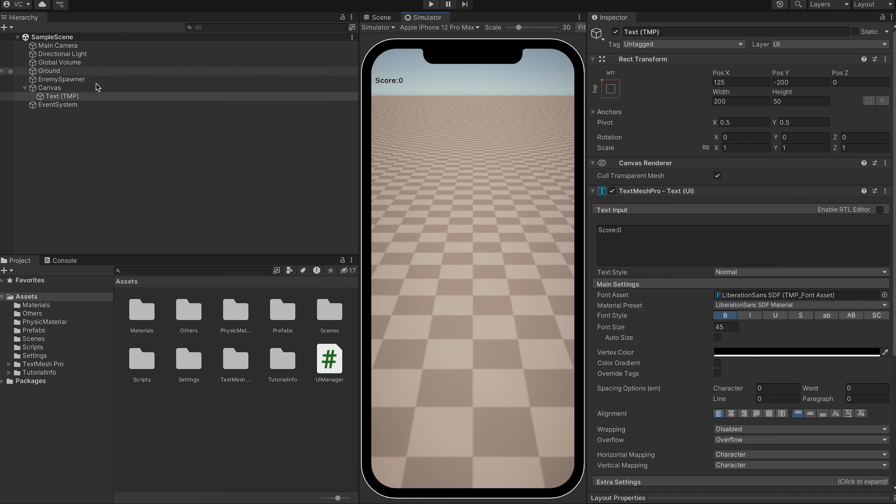
{"action": "left_click", "coordinate": [62, 88]}
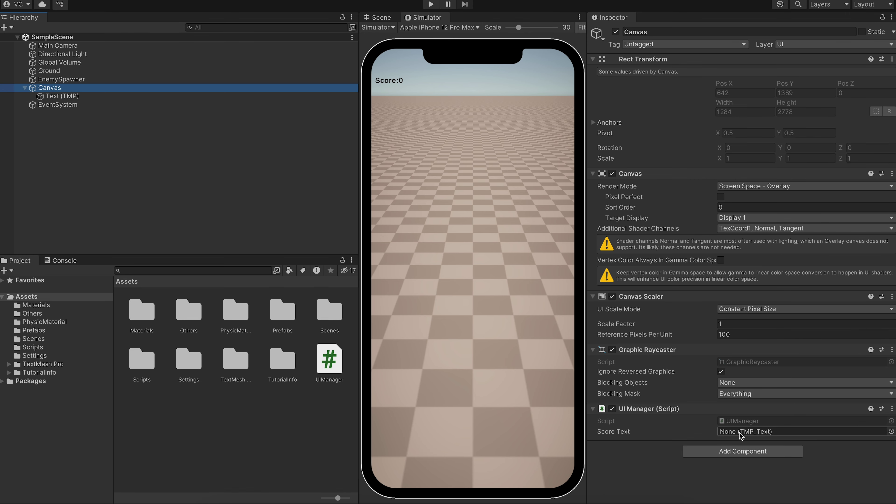
{"action": "left_click", "coordinate": [431, 4]}
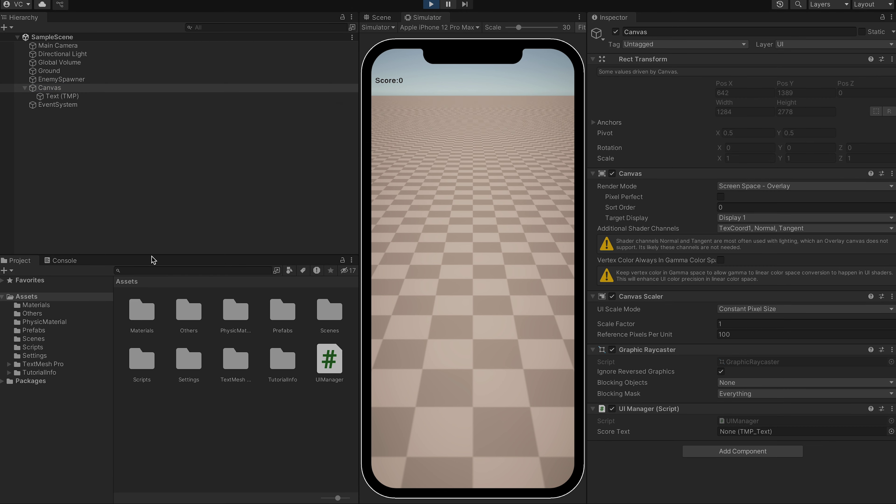
{"action": "left_click", "coordinate": [75, 261]}
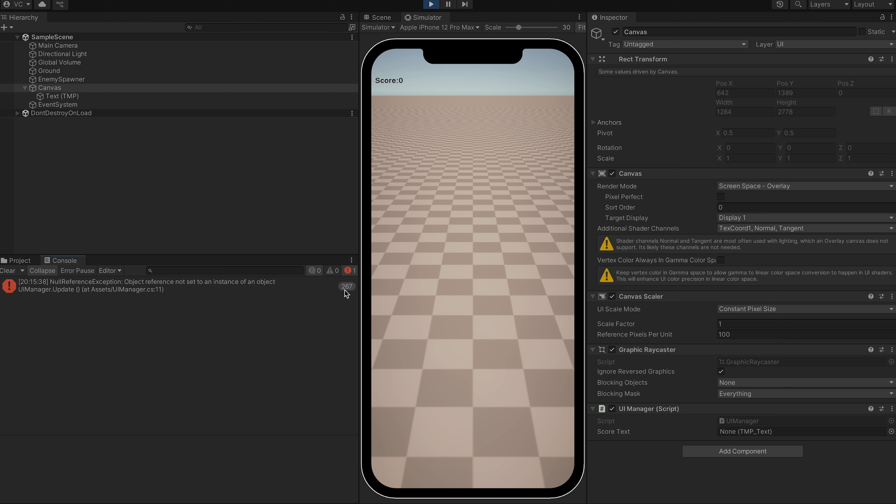
{"action": "left_click", "coordinate": [428, 4]}
Step: Assign the Canvas's Text (TMP) object to the UI Manager's Score Text field and start play mode
{"action": "left_click_drag", "start_coordinate": [68, 96], "coordinate": [761, 431]}
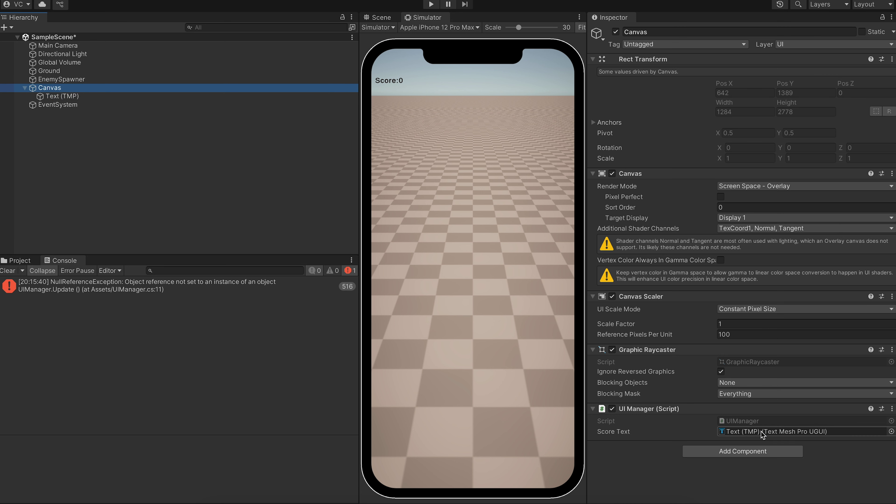
{"action": "left_click", "coordinate": [431, 4]}
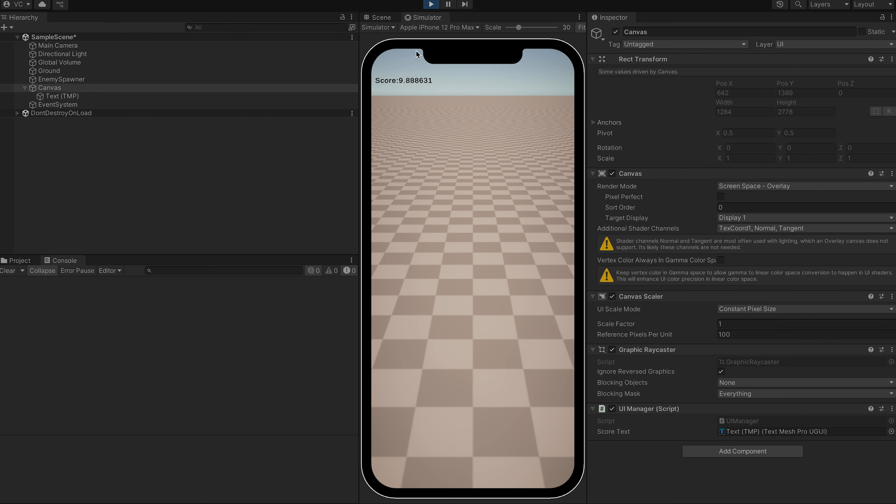
Step: Check the running scene's frame rate in the Game view statistics using a widened preview, and stop play mode
{"action": "left_click", "coordinate": [356, 48]}
{"action": "left_click_drag", "start_coordinate": [356, 48], "coordinate": [157, 48]}
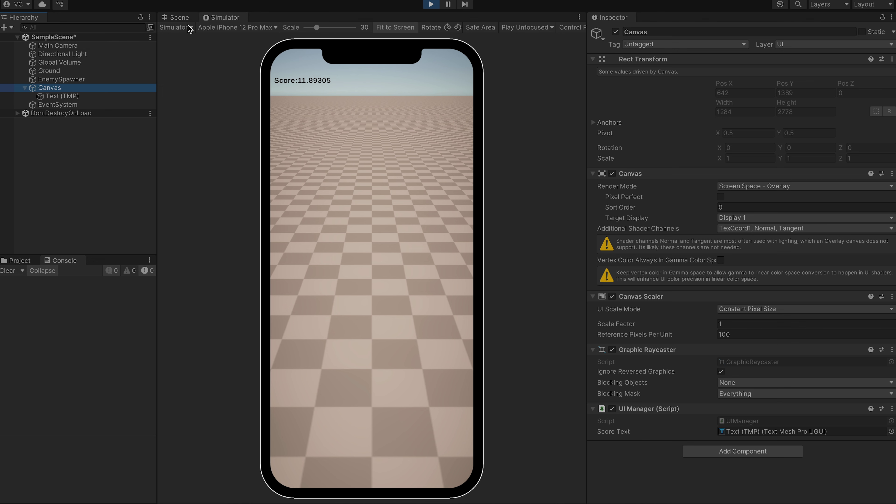
{"action": "left_click", "coordinate": [175, 27]}
{"action": "left_click", "coordinate": [186, 44]}
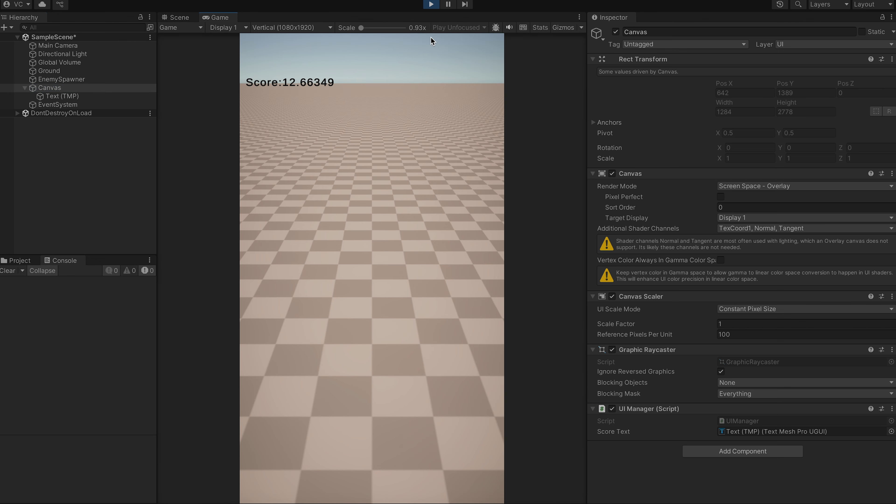
{"action": "left_click", "coordinate": [543, 28]}
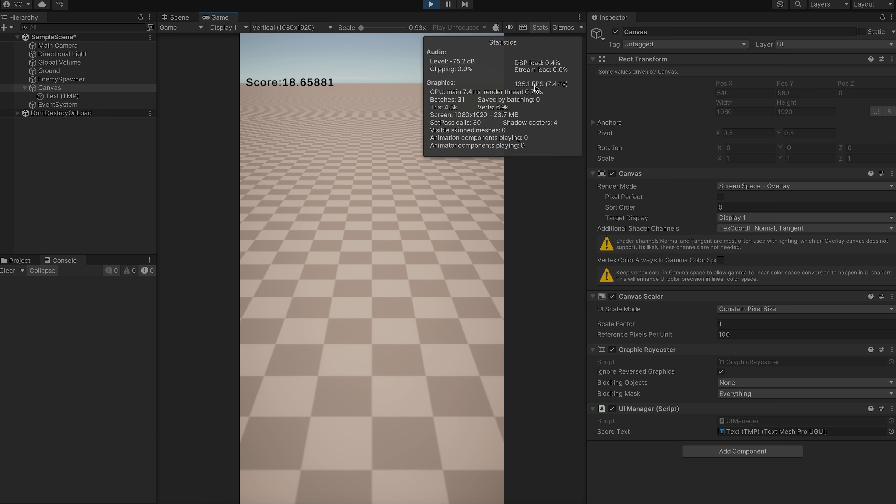
{"action": "left_click", "coordinate": [431, 4]}
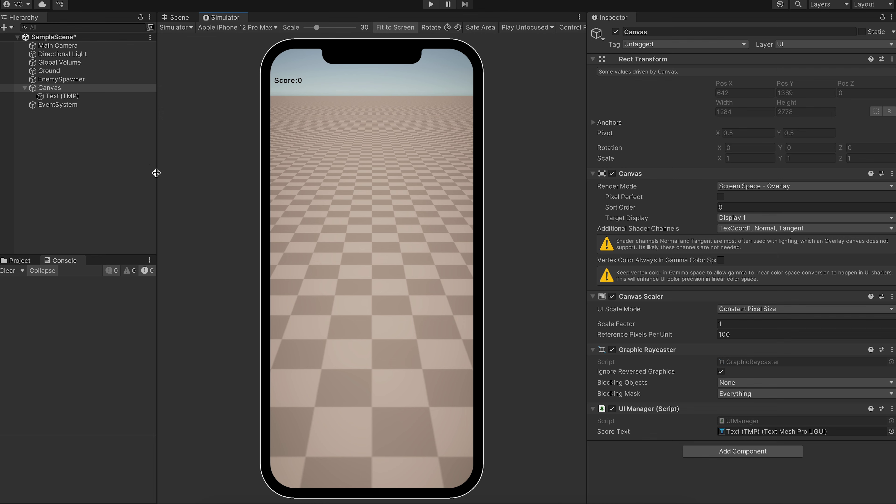
{"action": "left_click_drag", "start_coordinate": [156, 172], "coordinate": [199, 181]}
Step: Comment out the ScoreText.text assignment inside Update in the UIManager script
{"action": "left_click", "coordinate": [637, 498]}
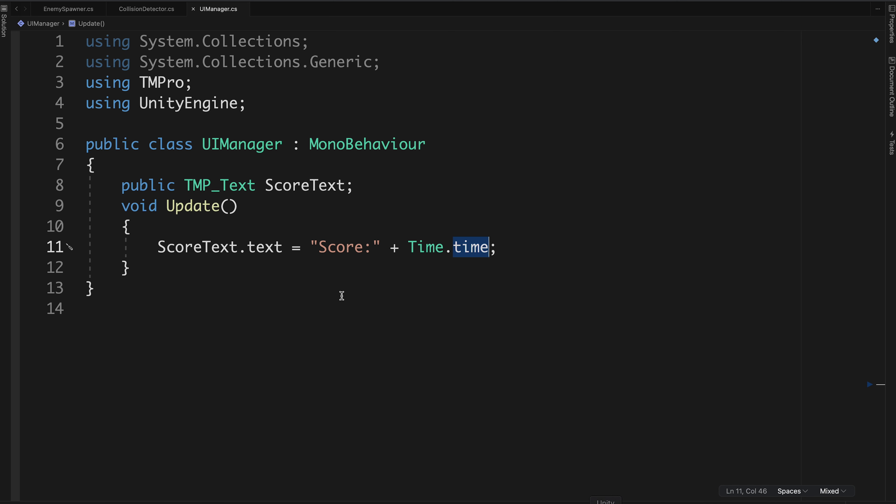
{"action": "left_click", "coordinate": [510, 249]}
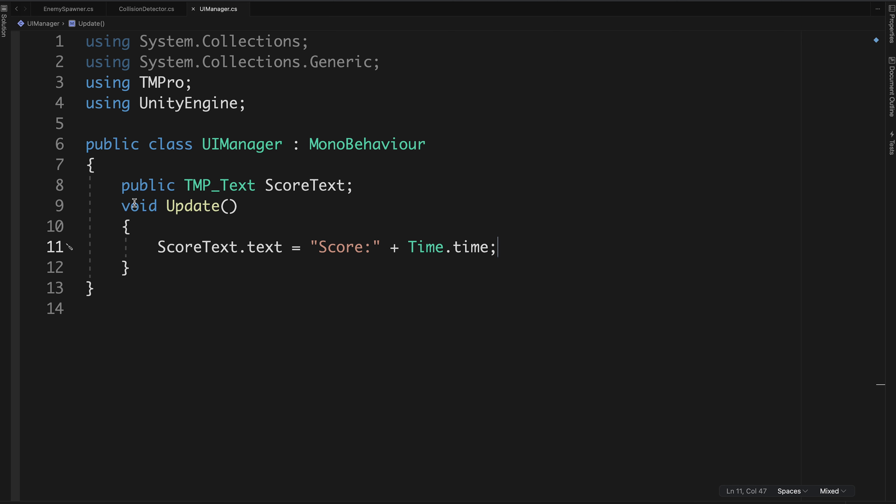
{"action": "left_click_drag", "start_coordinate": [122, 205], "coordinate": [139, 264]}
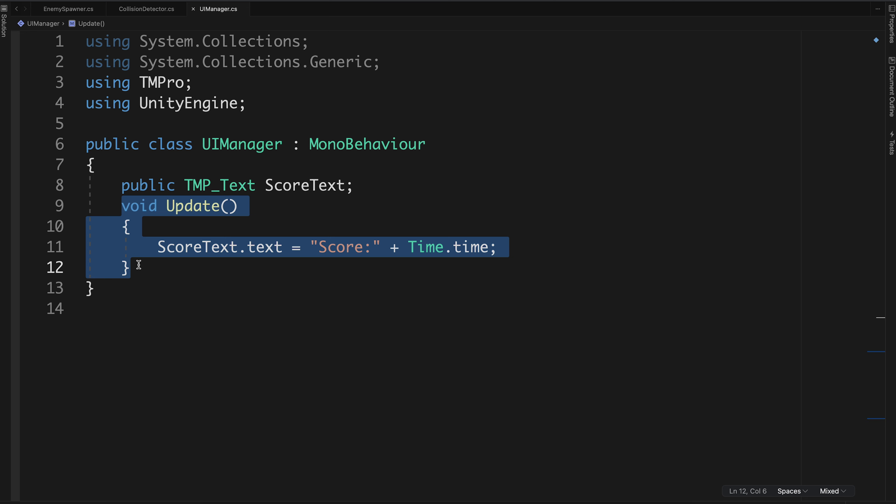
{"action": "key", "text": "Right"}
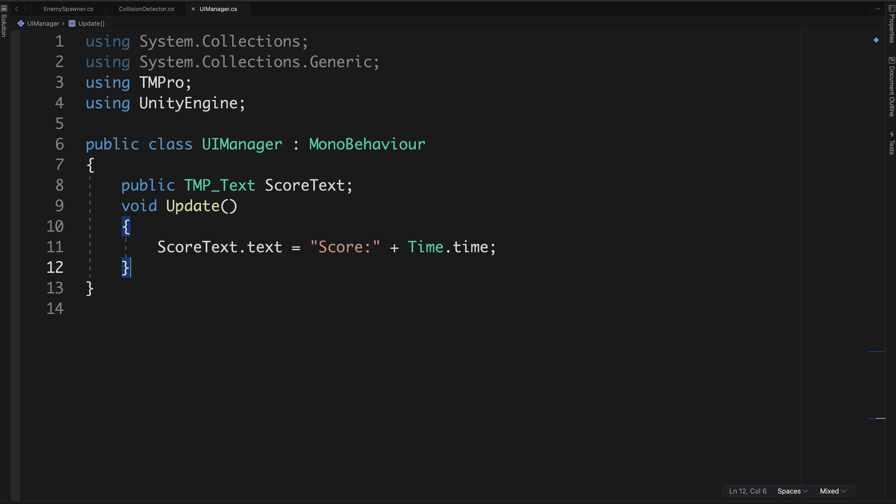
{"action": "left_click", "coordinate": [122, 247]}
{"action": "key", "text": "super+slash"}
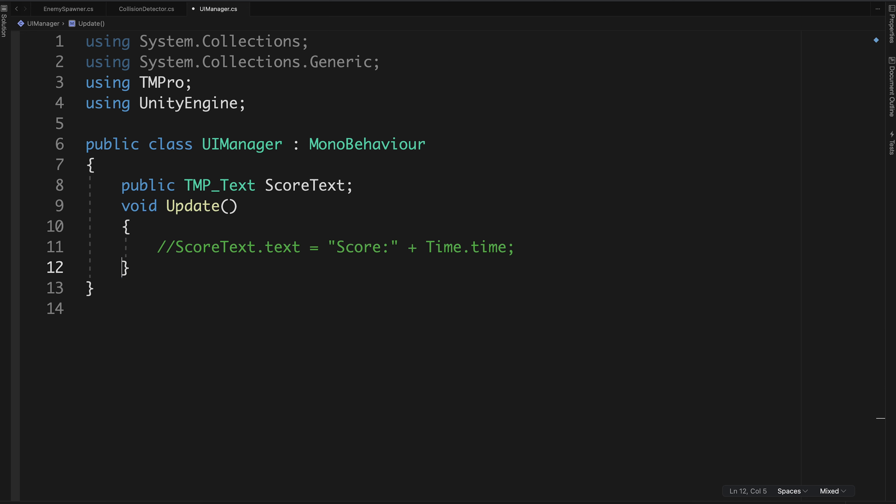
Step: Add an empty public void method named OnButtonClick below Update in UIManager
{"action": "key", "text": "Return"}
{"action": "key", "text": "Return"}
{"action": "type", "text": "public void "}
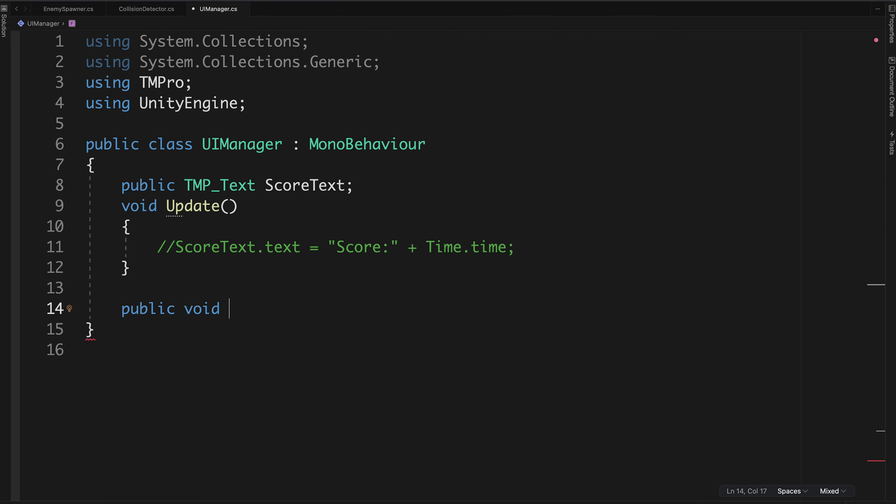
{"action": "type", "text": "OnButton"}
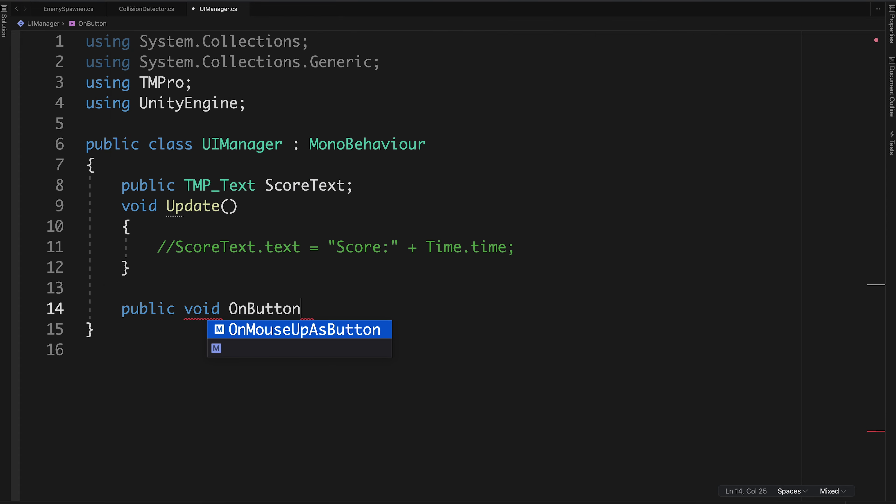
{"action": "type", "text": "Click()"}
{"action": "key", "text": "Return"}
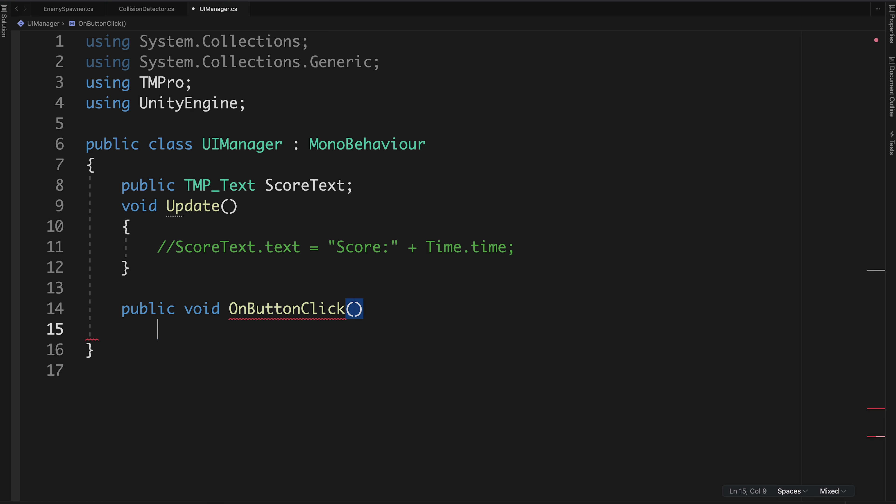
{"action": "type", "text": "{"}
{"action": "key", "text": "Return"}
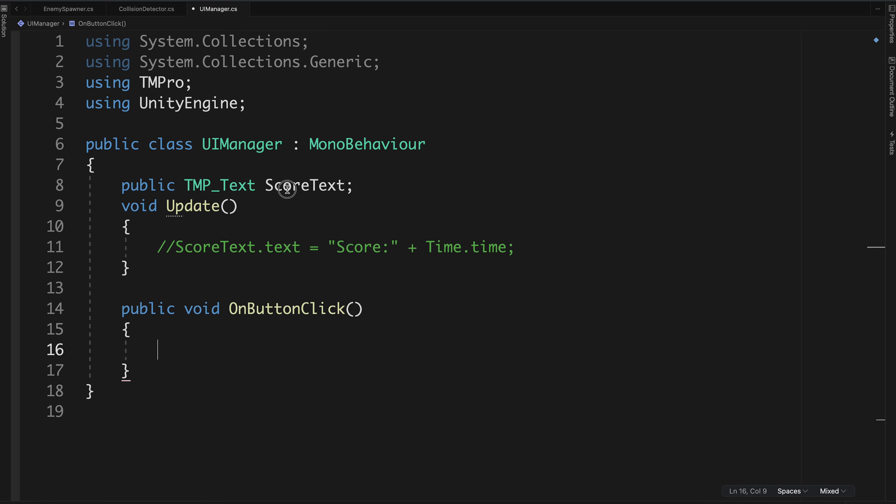
Step: Inside OnButtonClick, assign the string "Button Clicked" to ScoreText.text
{"action": "type", "text": "ScoreText."}
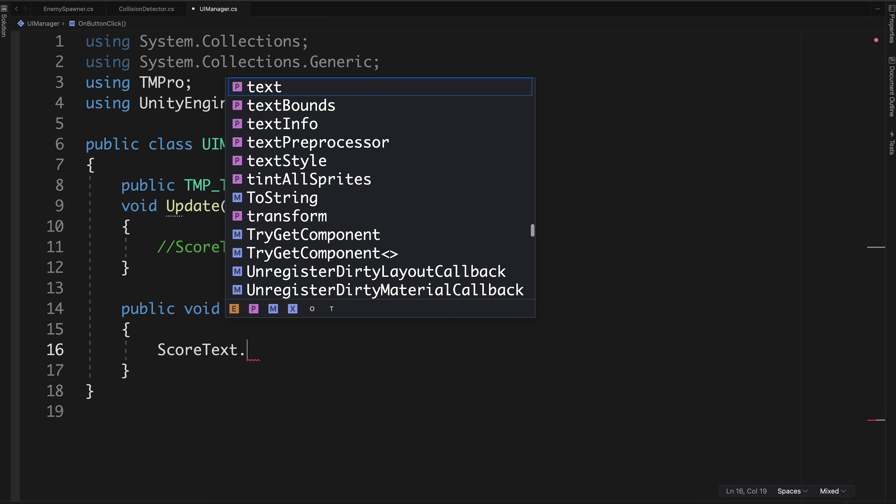
{"action": "type", "text": "text = \"Button Cli"}
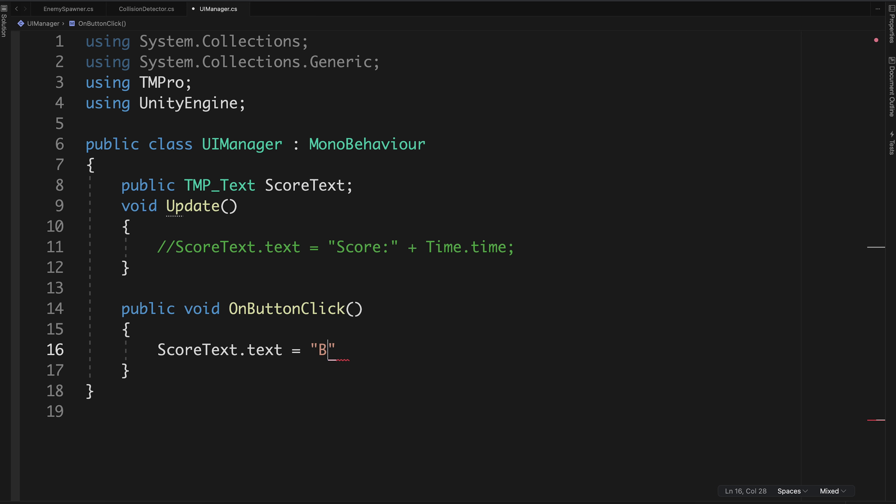
{"action": "type", "text": "ked\";"}
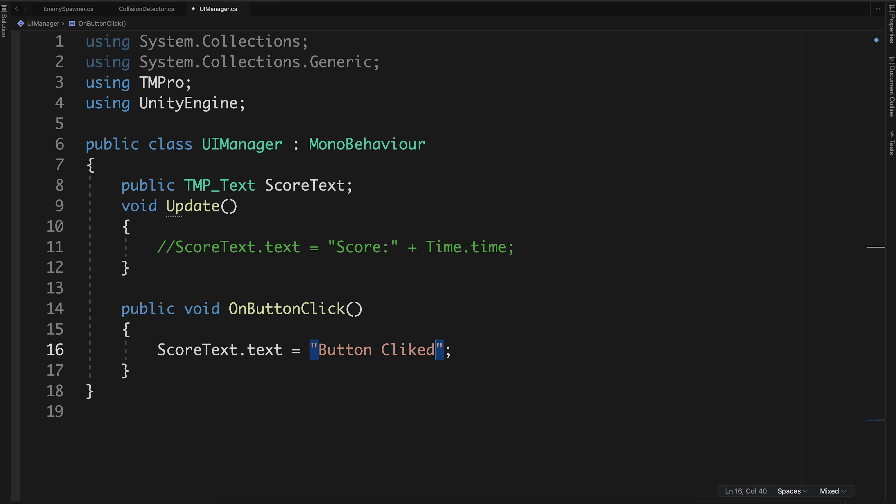
{"action": "key", "text": "Left"}
{"action": "key", "text": "Left"}
{"action": "key", "text": "Left"}
{"action": "key", "text": "Left"}
{"action": "key", "text": "Left"}
{"action": "type", "text": "c"}
Step: Return to Unity, save the scene, and add a TextMeshPro button as a child of the Canvas
{"action": "key", "text": "super+Tab"}
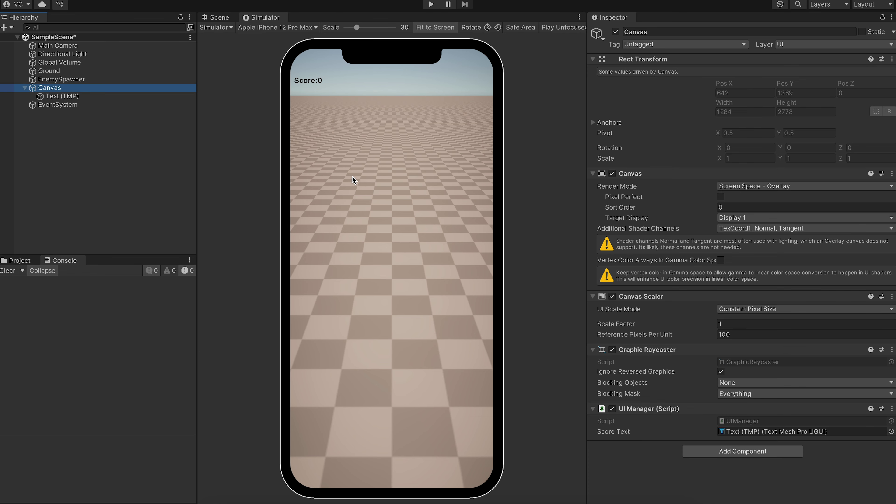
{"action": "key", "text": "ctrl+s"}
{"action": "right_click", "coordinate": [50, 91]}
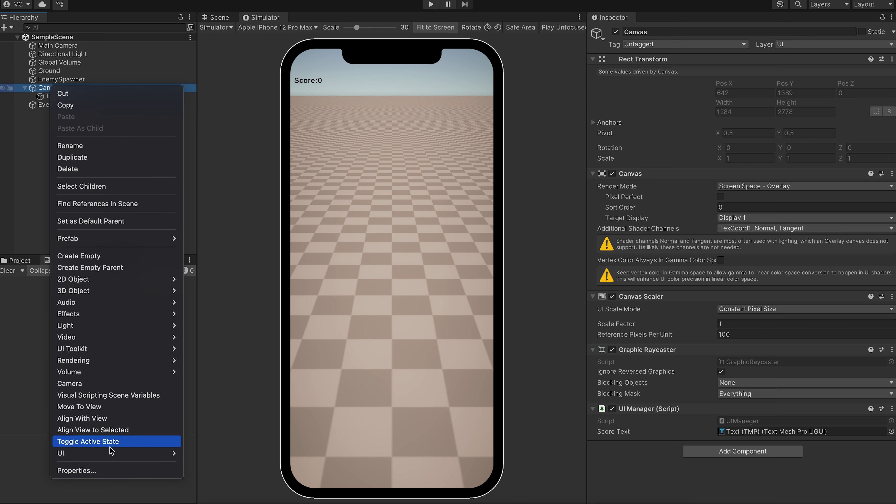
{"action": "mouse_move", "coordinate": [112, 456]}
{"action": "left_click", "coordinate": [205, 436]}
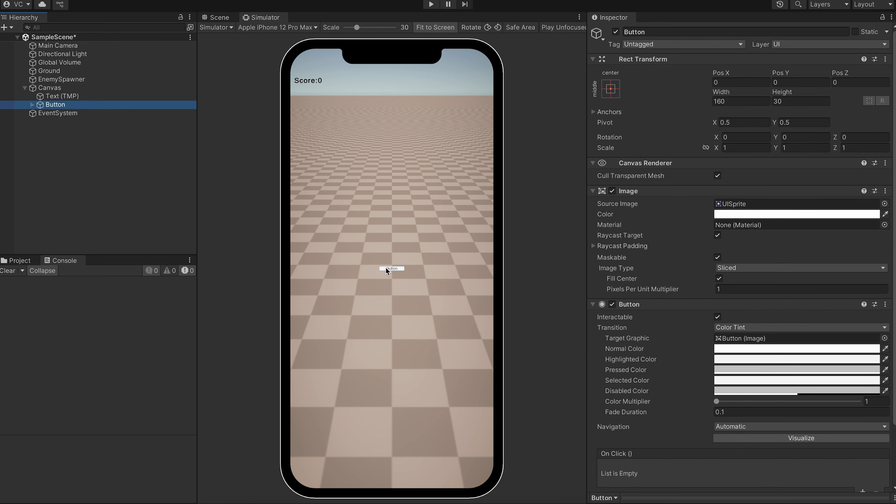
Step: Set the new button's height to 100 and its width to 200
{"action": "left_click", "coordinate": [798, 103]}
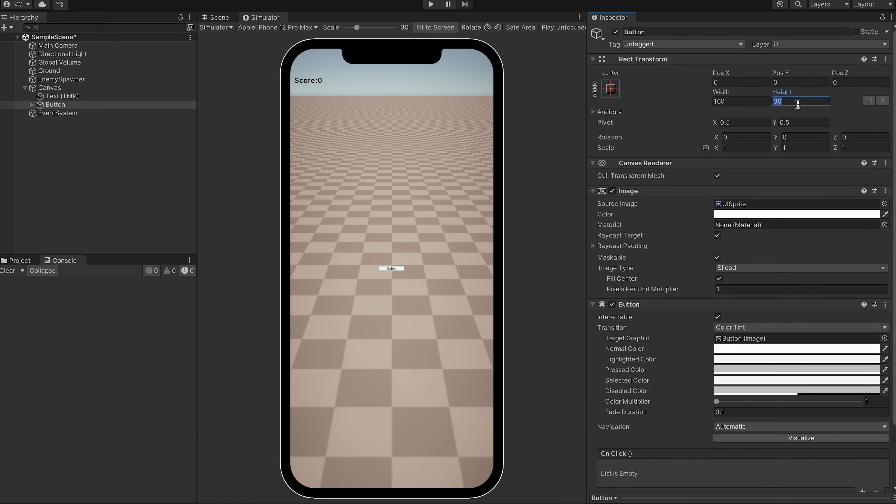
{"action": "type", "text": "100"}
{"action": "left_click", "coordinate": [753, 104]}
{"action": "type", "text": "200"}
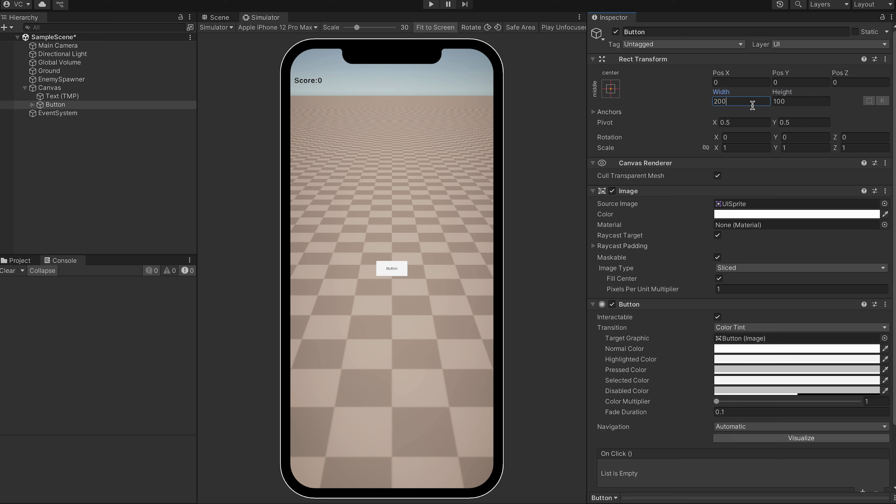
Step: Make the button's label read "CLICK ME" in bold at font size 32
{"action": "left_click", "coordinate": [32, 104]}
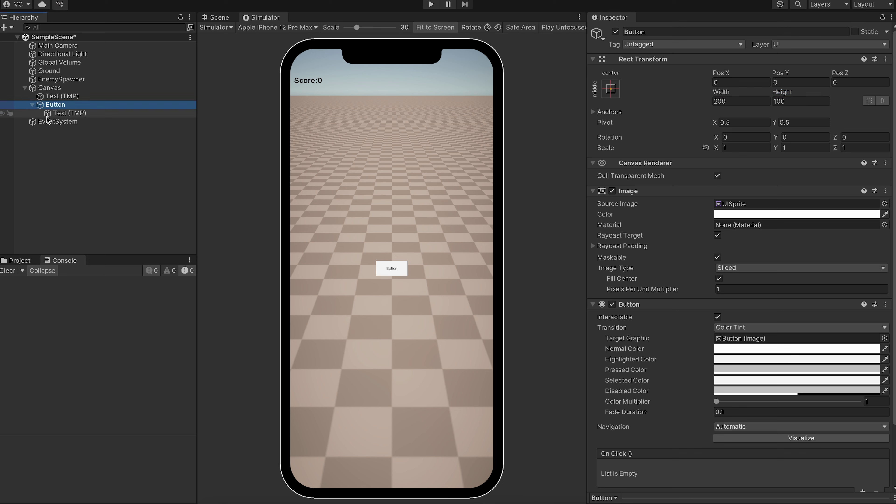
{"action": "left_click", "coordinate": [69, 113]}
{"action": "left_click", "coordinate": [733, 328]}
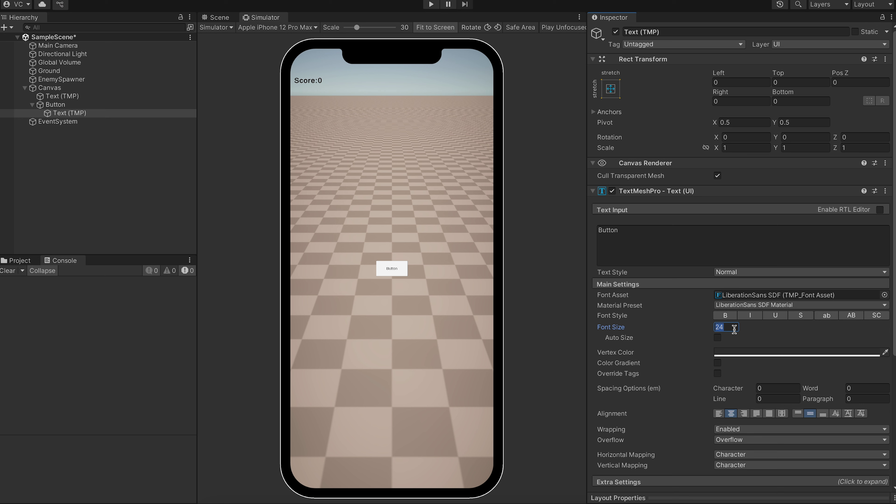
{"action": "type", "text": "32"}
{"action": "left_click", "coordinate": [722, 316]}
{"action": "left_click", "coordinate": [653, 234]}
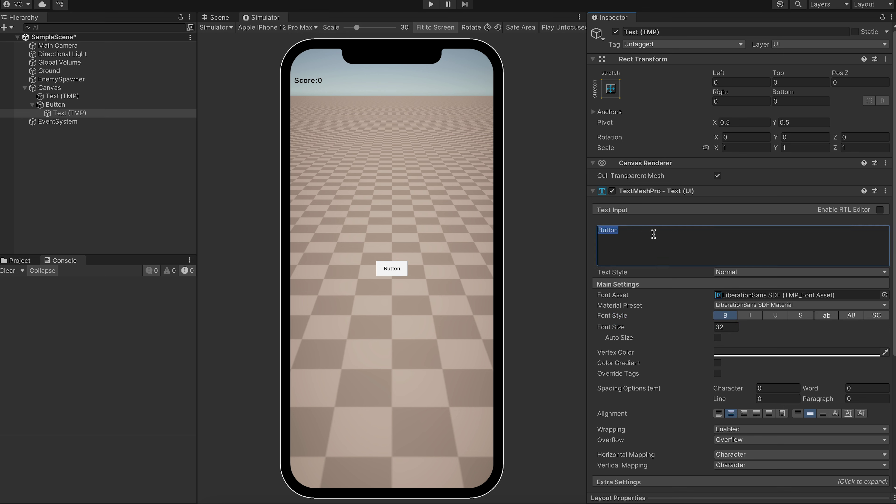
{"action": "type", "text": "CLICK ME"}
{"action": "left_click", "coordinate": [101, 112]}
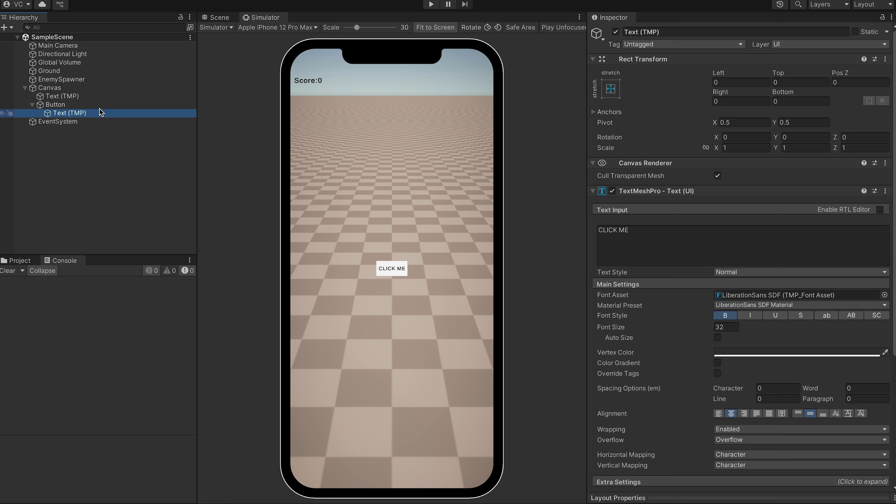
Step: Set the button's width to 250 and save the scene
{"action": "left_click", "coordinate": [56, 105]}
{"action": "left_click", "coordinate": [732, 101]}
{"action": "type", "text": "250"}
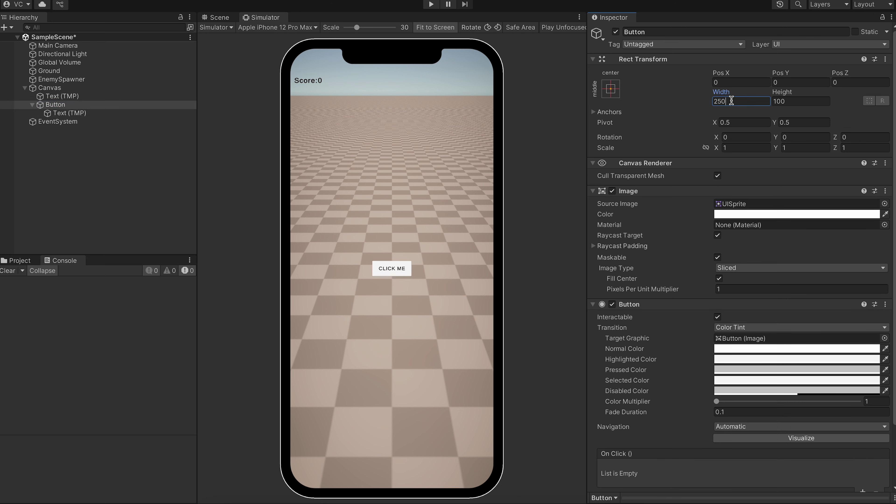
{"action": "key", "text": "ctrl+s"}
Step: Collapse the button's Image, Canvas Renderer and Rect Transform components, leaving the Button component's settings expanded
{"action": "scroll", "coordinate": [664, 281], "scroll_direction": "down", "scroll_amount": 3}
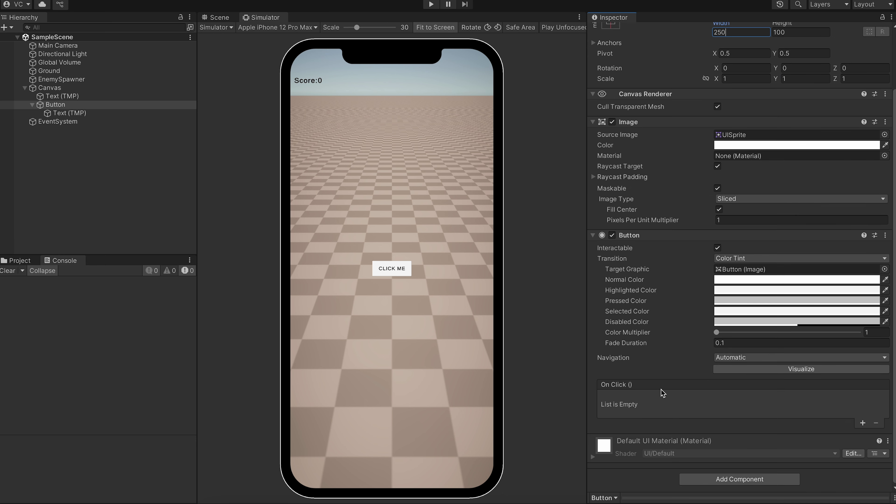
{"action": "left_click", "coordinate": [662, 122]}
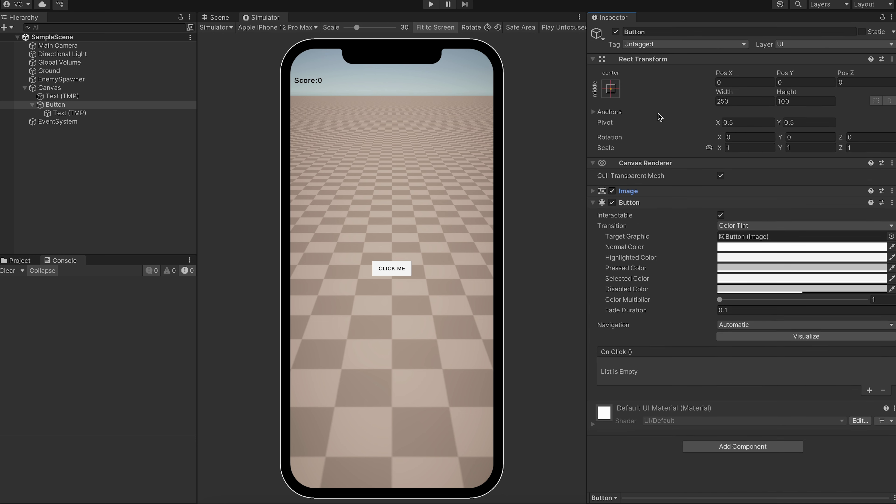
{"action": "left_click", "coordinate": [655, 162]}
{"action": "left_click", "coordinate": [646, 59]}
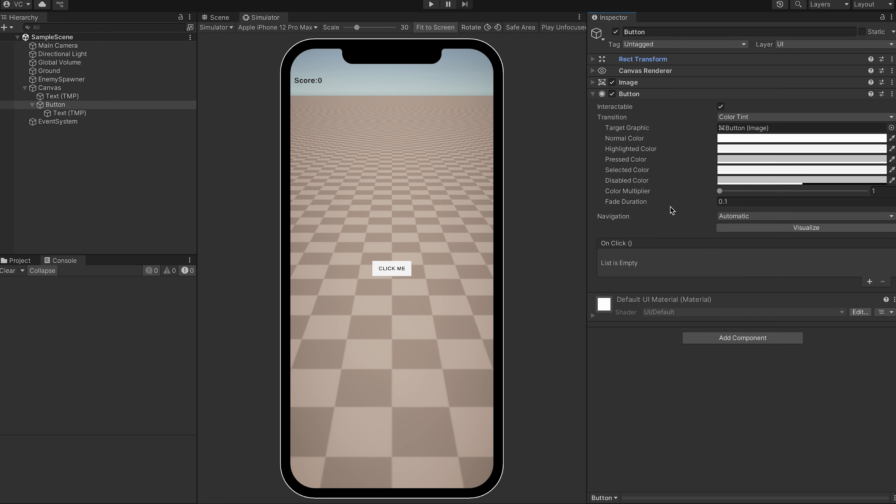
Step: Add an On Click event entry to the Button and assign the Canvas as its target object
{"action": "left_click", "coordinate": [869, 283]}
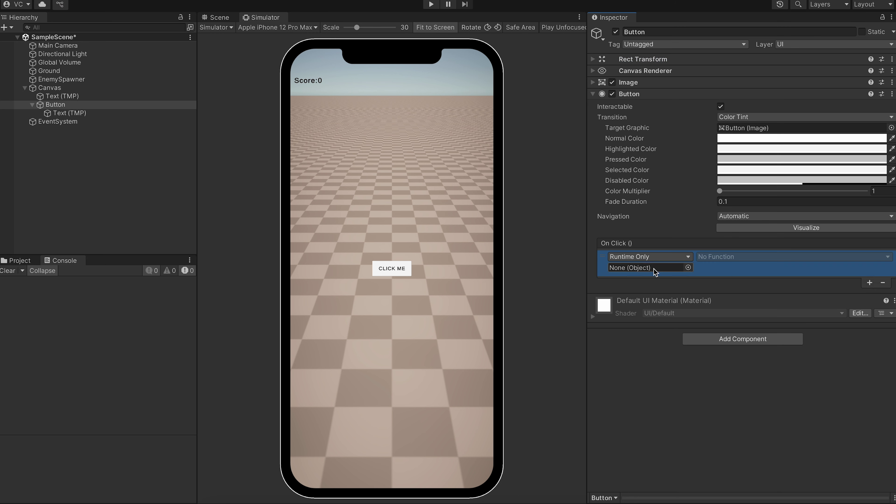
{"action": "left_click", "coordinate": [52, 89]}
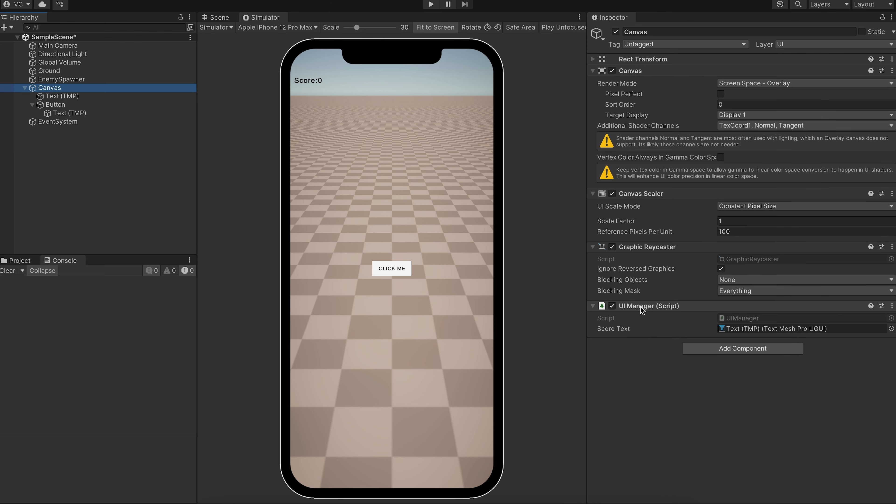
{"action": "left_click", "coordinate": [68, 105]}
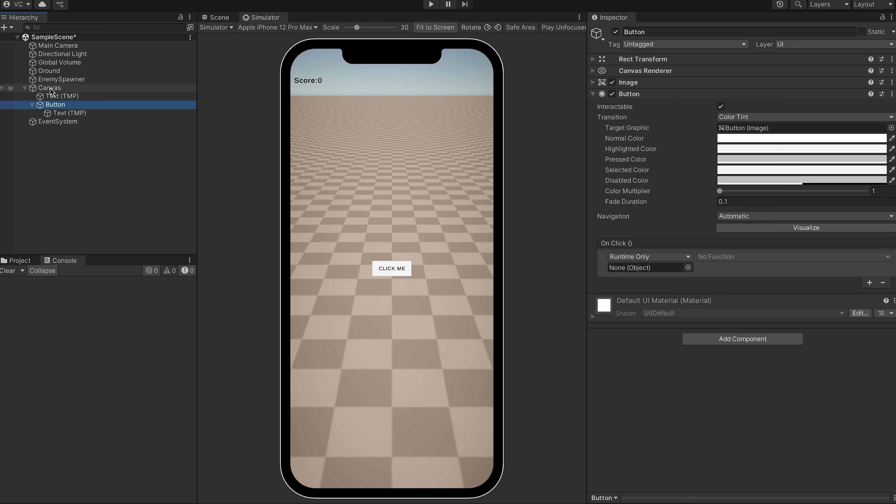
{"action": "left_click_drag", "start_coordinate": [50, 88], "coordinate": [631, 270]}
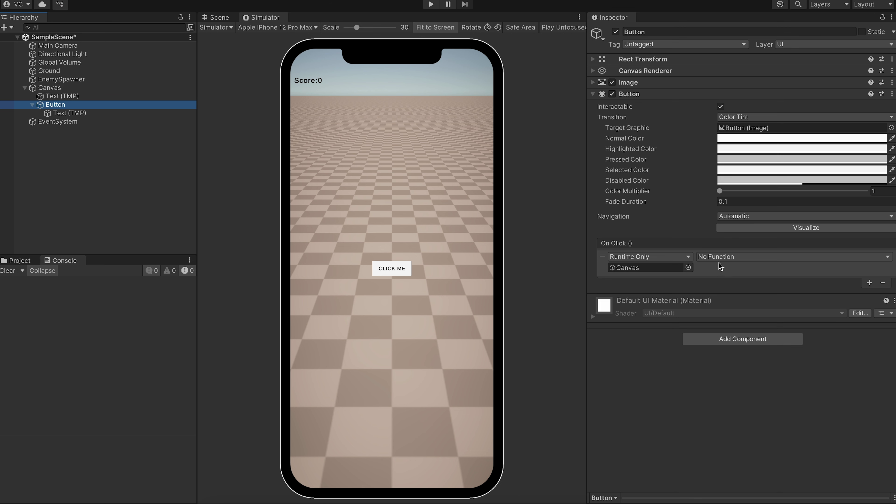
Step: Choose UIManager's OnButtonClick() as the function of the On Click event and save the scene
{"action": "left_click", "coordinate": [727, 258]}
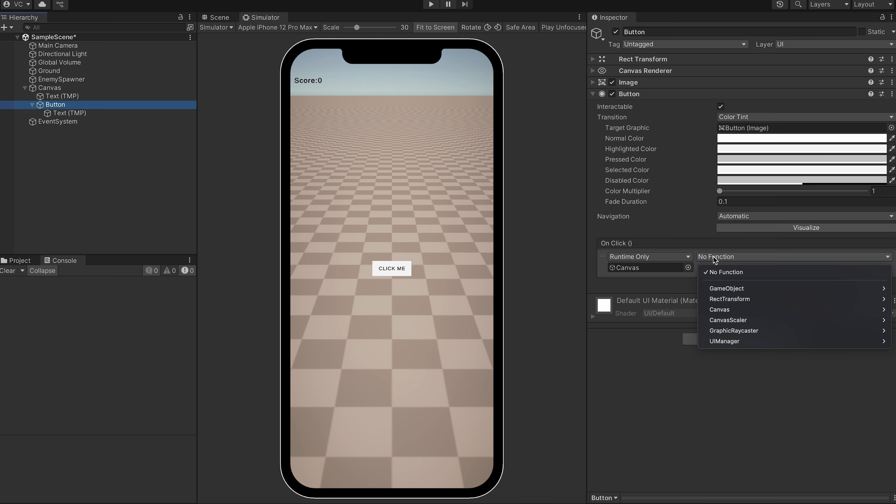
{"action": "mouse_move", "coordinate": [734, 342]}
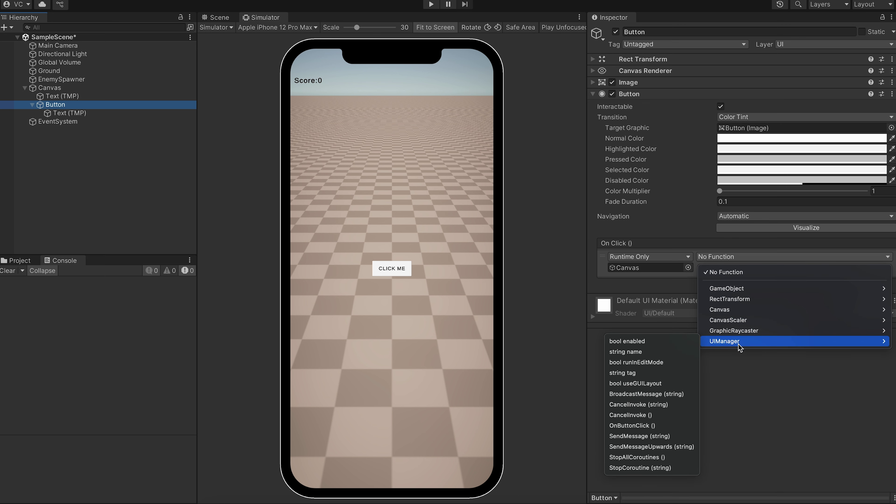
{"action": "left_click", "coordinate": [657, 426]}
{"action": "key", "text": "super+s"}
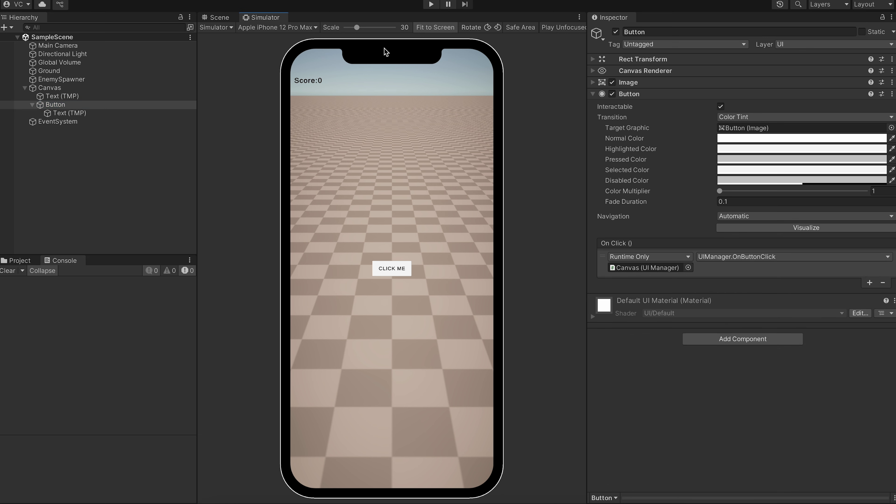
Step: Test the CLICK ME button in Play mode, change the score text to "asdasd", trigger the button again and stop playing
{"action": "left_click", "coordinate": [431, 4]}
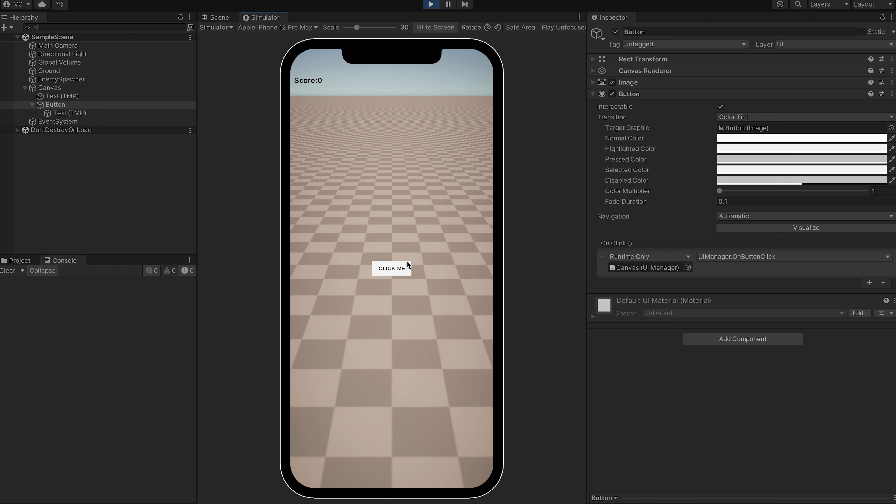
{"action": "left_click", "coordinate": [399, 274]}
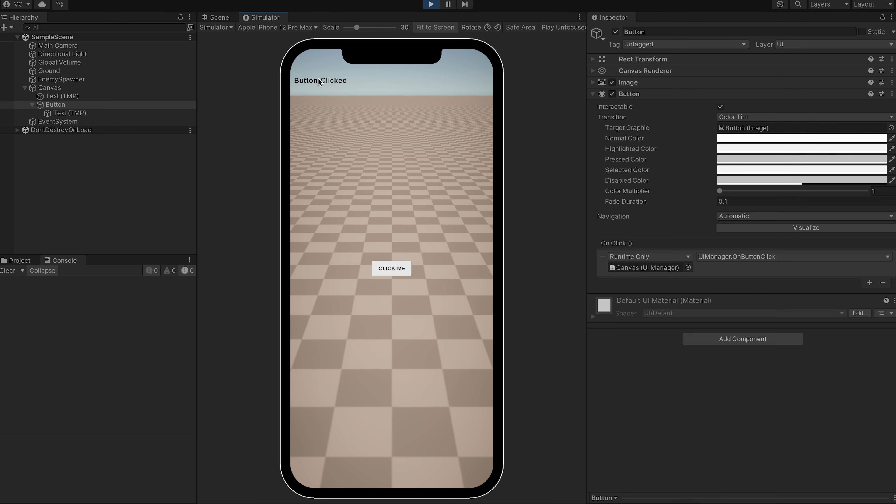
{"action": "left_click", "coordinate": [62, 96]}
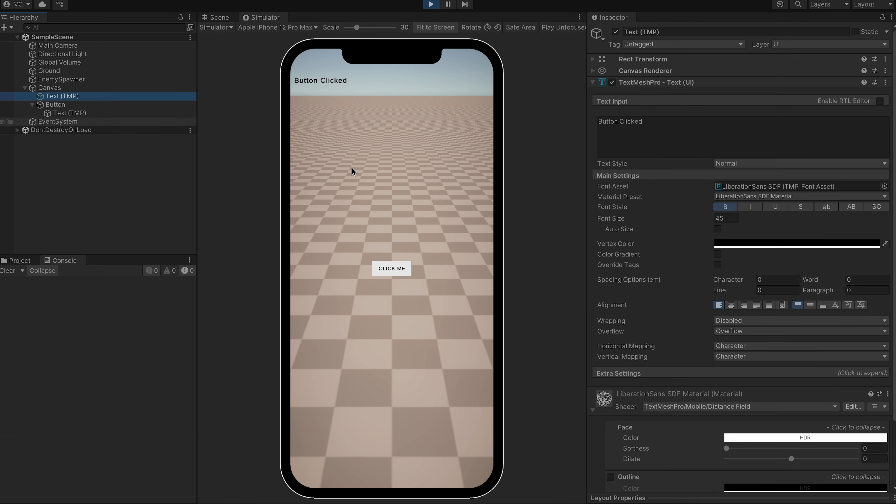
{"action": "left_click", "coordinate": [669, 120]}
{"action": "key", "text": "ctrl+a"}
{"action": "type", "text": "asdasd"}
{"action": "left_click", "coordinate": [394, 259]}
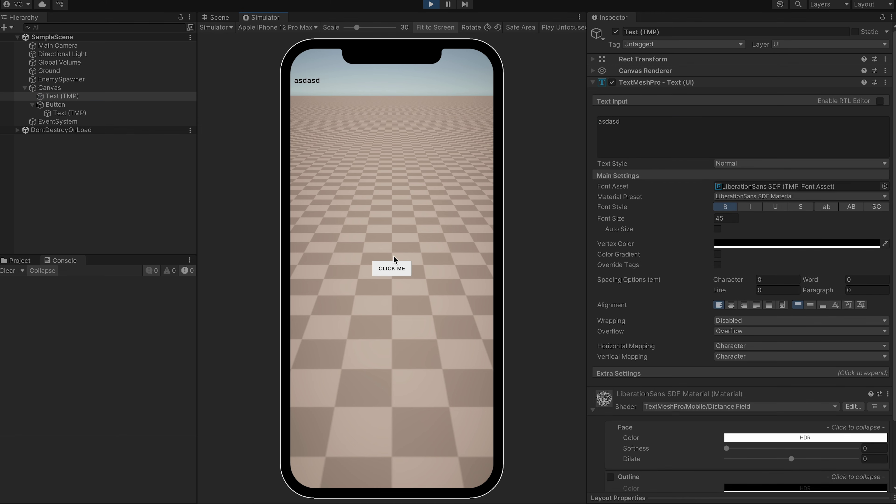
{"action": "left_click", "coordinate": [396, 269]}
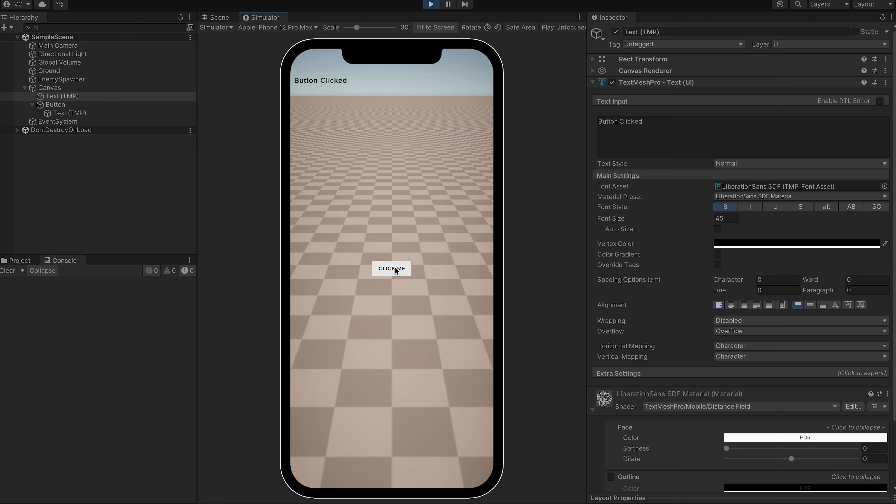
{"action": "left_click", "coordinate": [428, 7]}
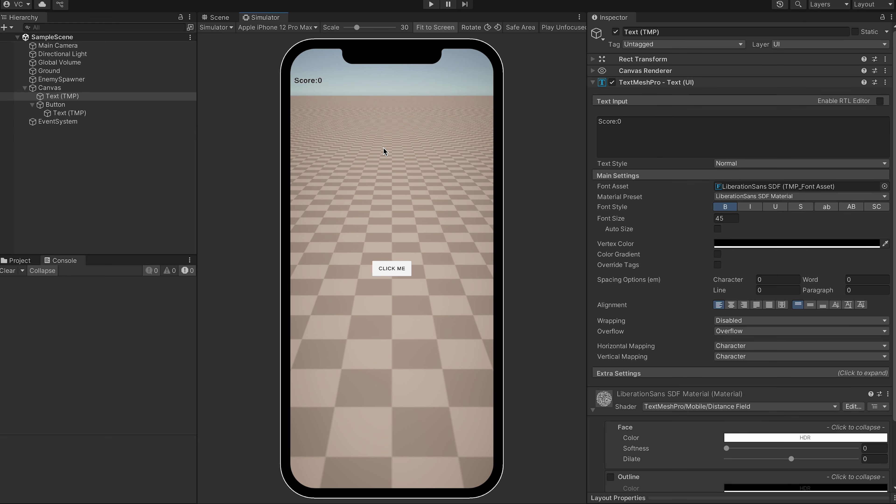
Step: Collapse the Button's children and add a UI Slider to the Canvas
{"action": "left_click", "coordinate": [32, 105]}
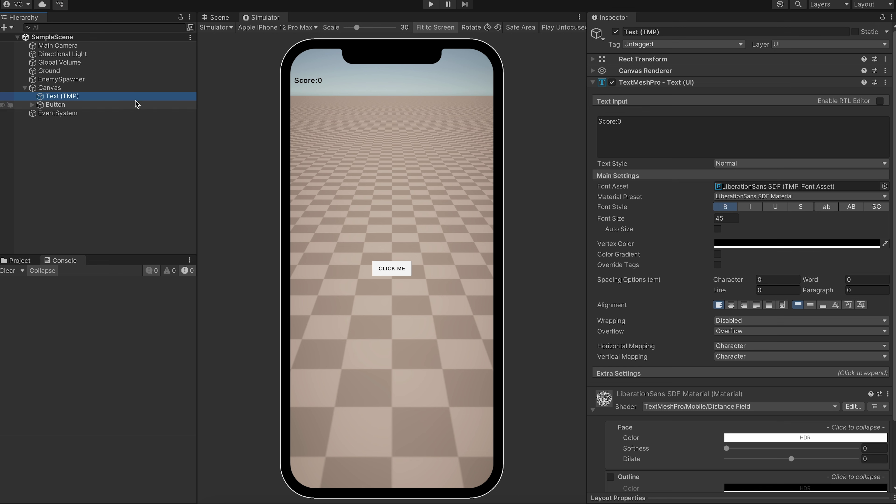
{"action": "left_click", "coordinate": [56, 88]}
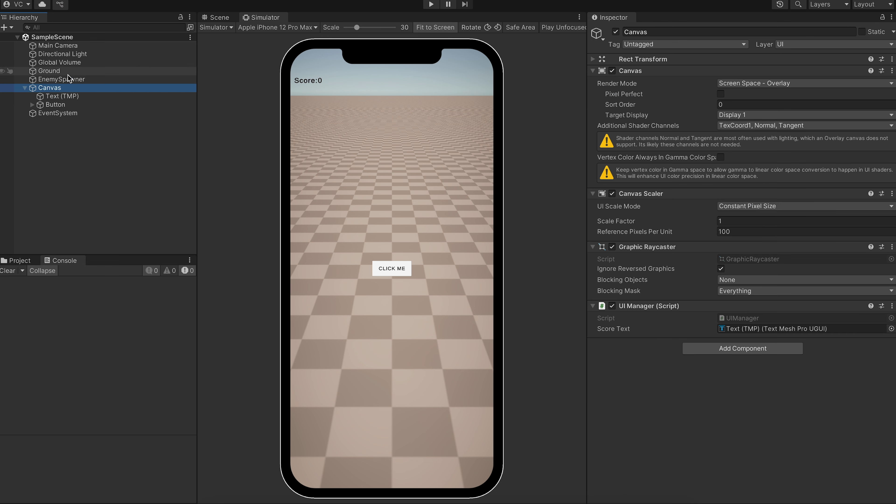
{"action": "right_click", "coordinate": [59, 89]}
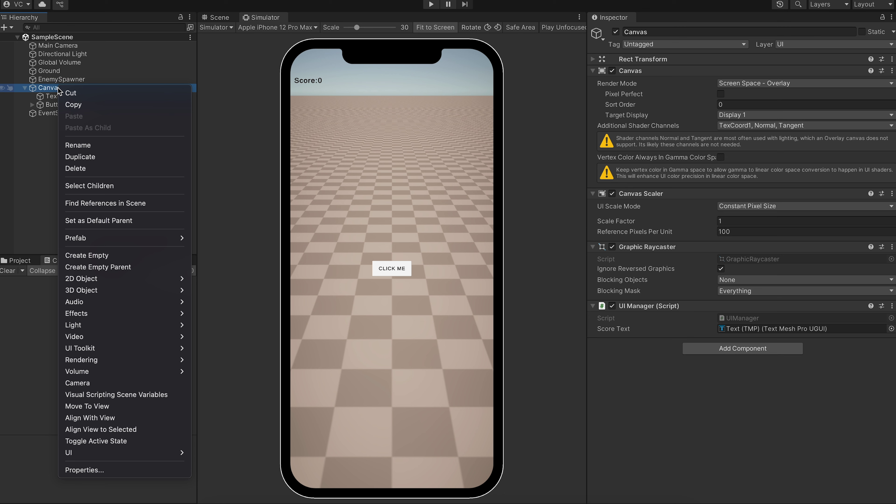
{"action": "mouse_move", "coordinate": [106, 454]}
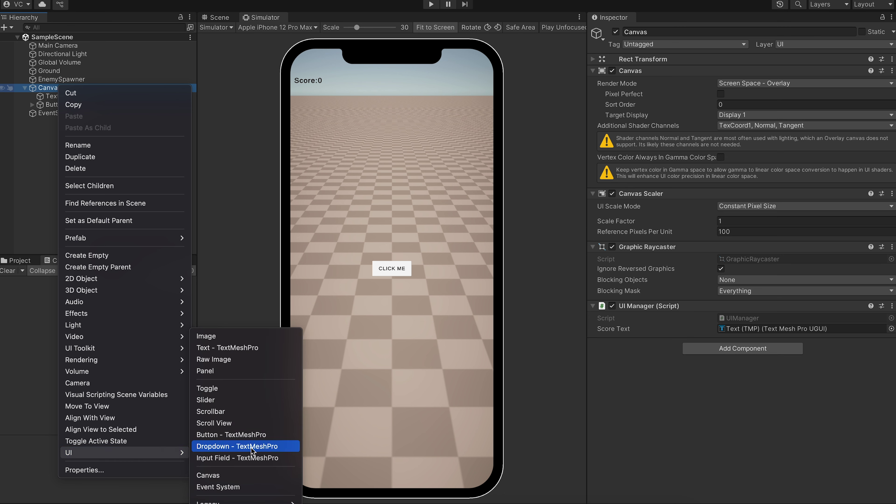
{"action": "left_click", "coordinate": [236, 401]}
Step: Expand the Slider's Rect Transform and set its height to 50
{"action": "left_click", "coordinate": [658, 59]}
{"action": "left_click", "coordinate": [807, 102]}
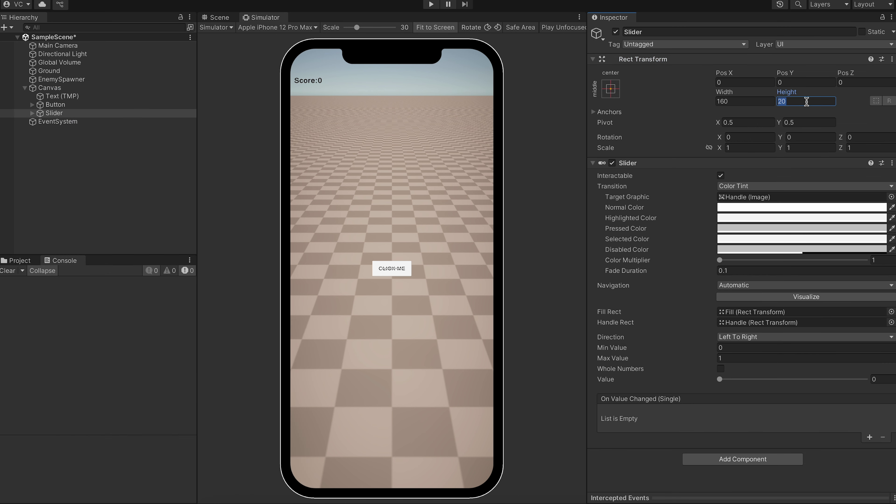
{"action": "type", "text": "50"}
{"action": "key", "text": "Return"}
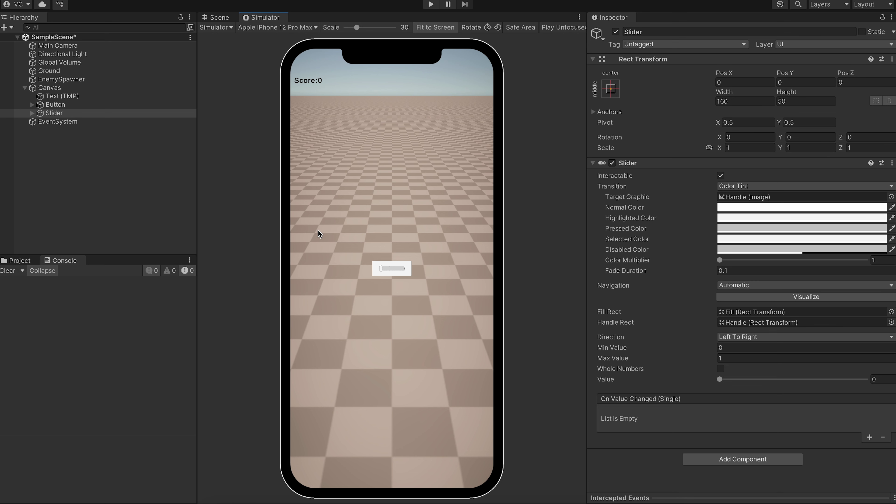
Step: Widen the Hierarchy area, then set the Slider's width to 500 and its height to 30
{"action": "left_click_drag", "start_coordinate": [198, 225], "coordinate": [255, 225]}
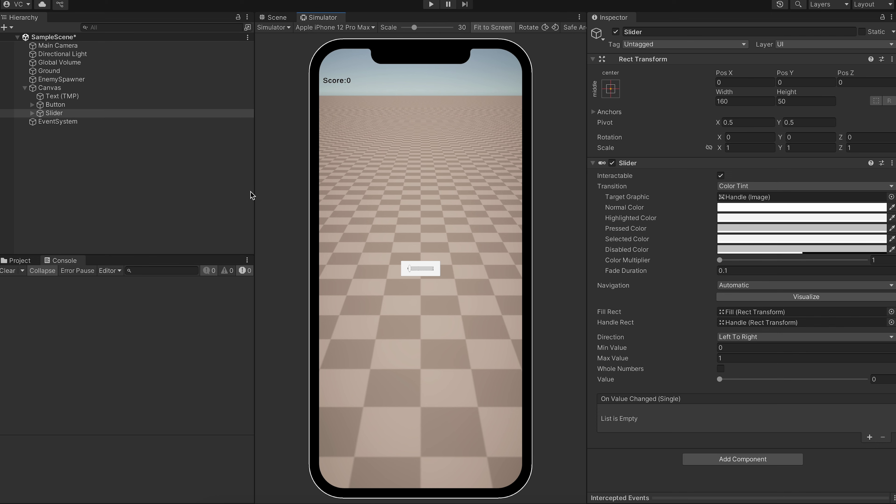
{"action": "left_click", "coordinate": [748, 105]}
{"action": "type", "text": "200"}
{"action": "double_click", "coordinate": [748, 103]}
{"action": "type", "text": "250"}
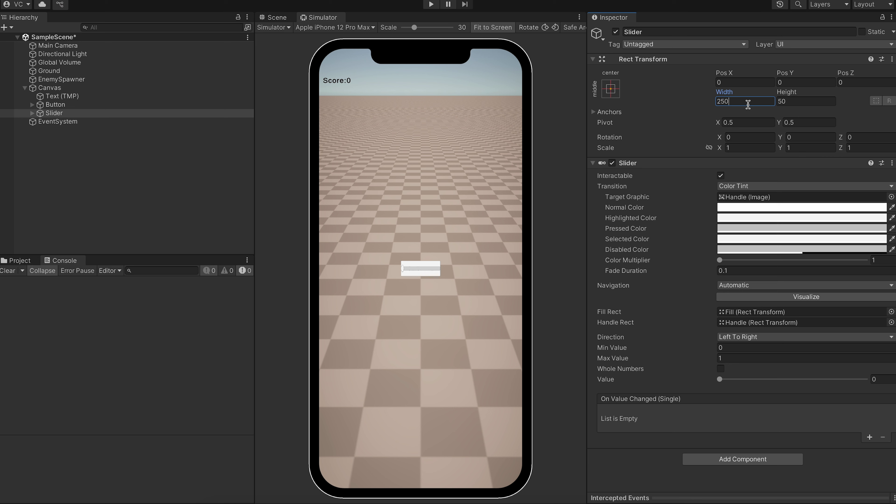
{"action": "double_click", "coordinate": [749, 104]}
{"action": "type", "text": "500"}
{"action": "left_click", "coordinate": [786, 102]}
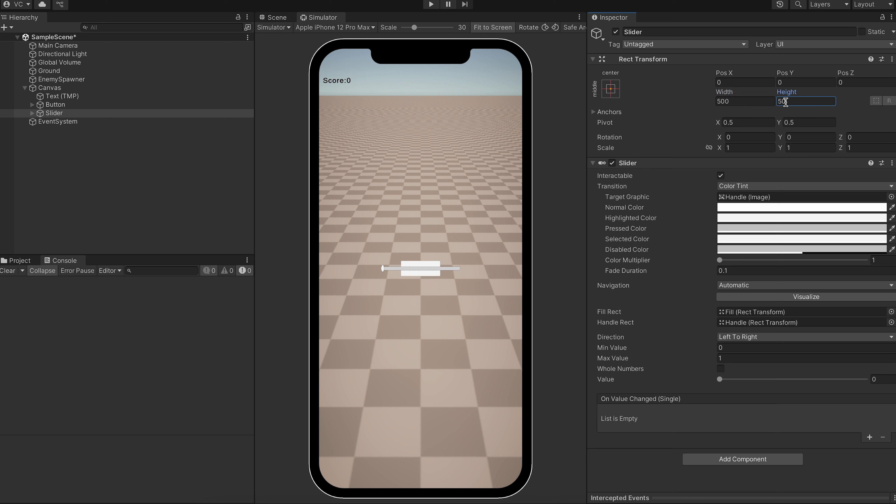
{"action": "type", "text": "30"}
Step: Move the Slider down below the CLICK ME button to a Pos Y of about -360
{"action": "left_click", "coordinate": [457, 249]}
{"action": "left_click_drag", "start_coordinate": [780, 72], "coordinate": [1, 359]}
{"action": "left_click", "coordinate": [436, 372]}
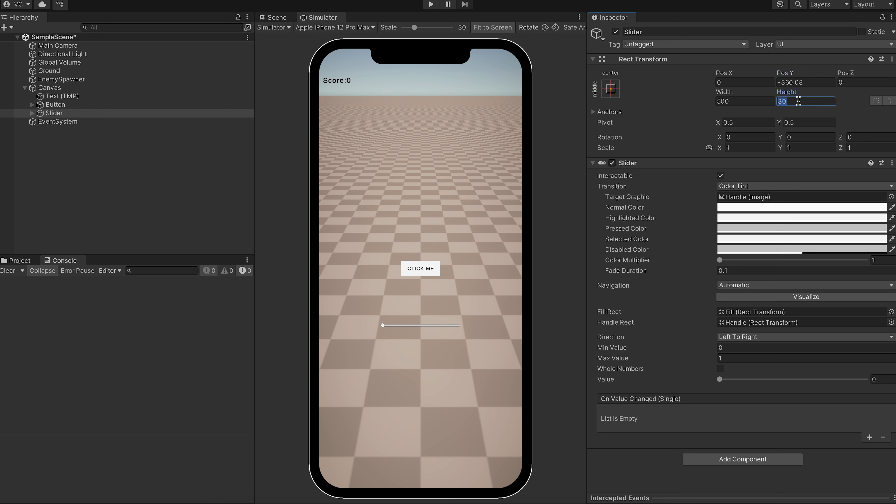
Step: Try a height of 50 for the Slider and a width of 50 for the Fill object in its Fill Area
{"action": "type", "text": "50"}
{"action": "left_click", "coordinate": [32, 113]}
{"action": "left_click", "coordinate": [40, 130]}
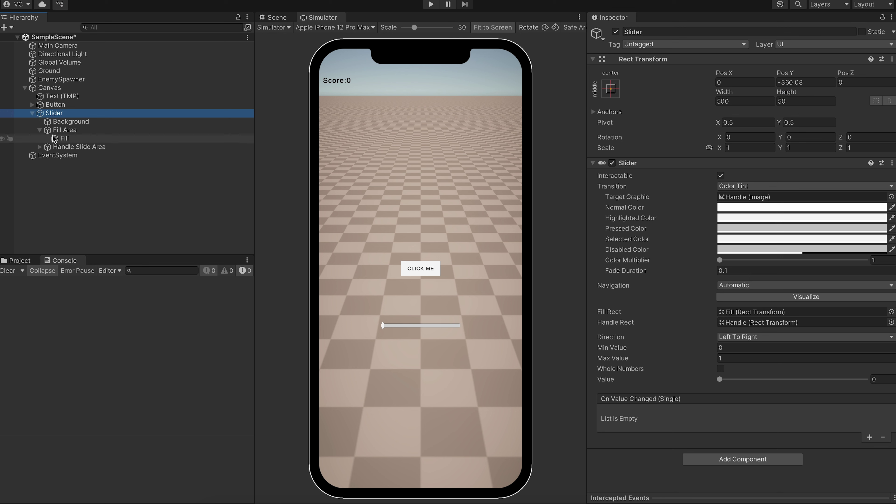
{"action": "left_click", "coordinate": [55, 138]}
{"action": "left_click", "coordinate": [733, 112]}
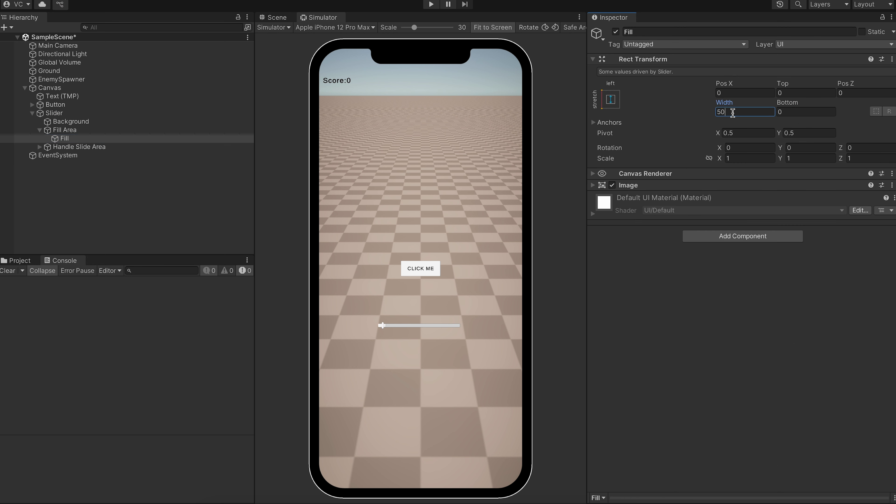
Step: Undo the Fill's width change and the Slider's last height change
{"action": "key", "text": "super+z"}
{"action": "key", "text": "super+z"}
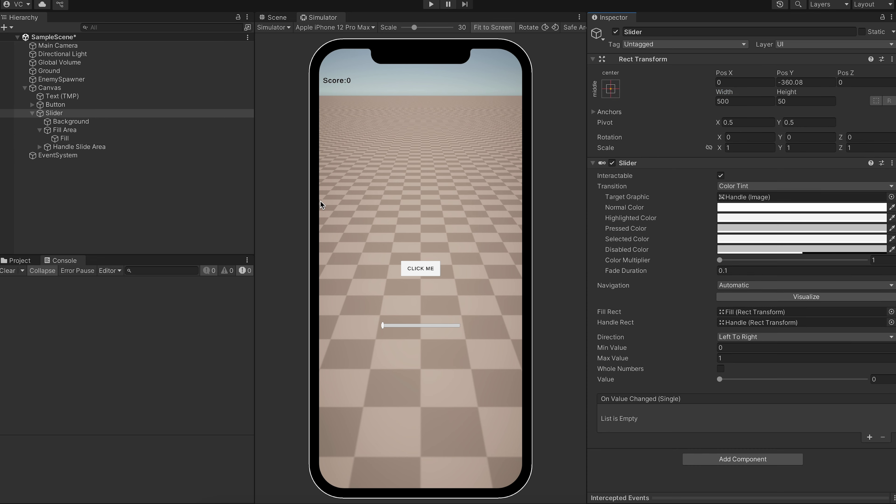
{"action": "key", "text": "super+z"}
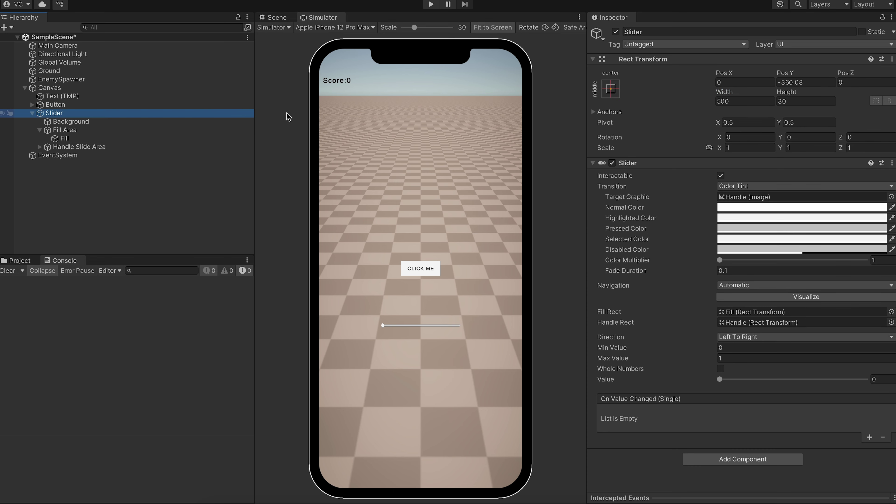
Step: Enter Play mode, add an empty On Value Changed entry to the Slider and test its handle across the full range
{"action": "left_click", "coordinate": [431, 4]}
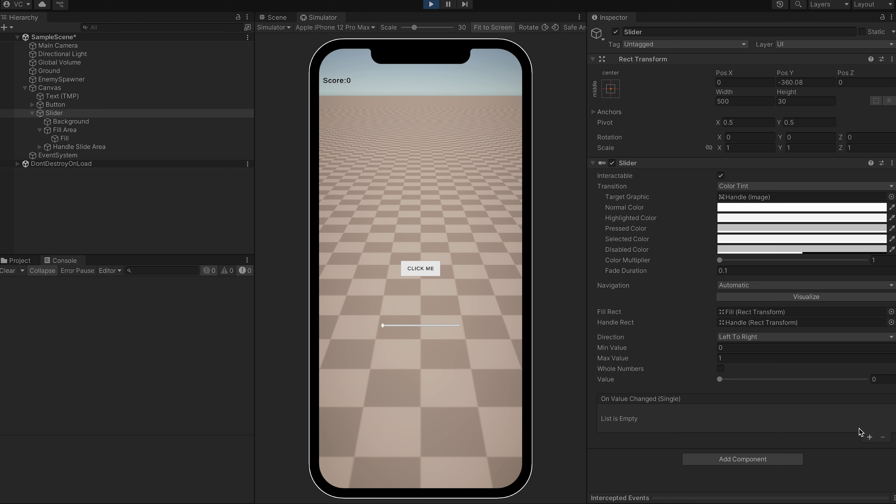
{"action": "left_click", "coordinate": [870, 438]}
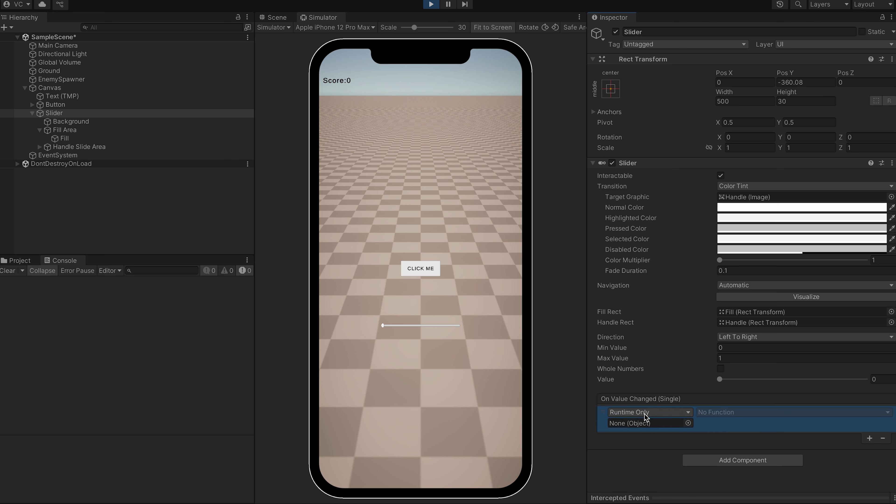
{"action": "left_click_drag", "start_coordinate": [382, 326], "coordinate": [412, 325]}
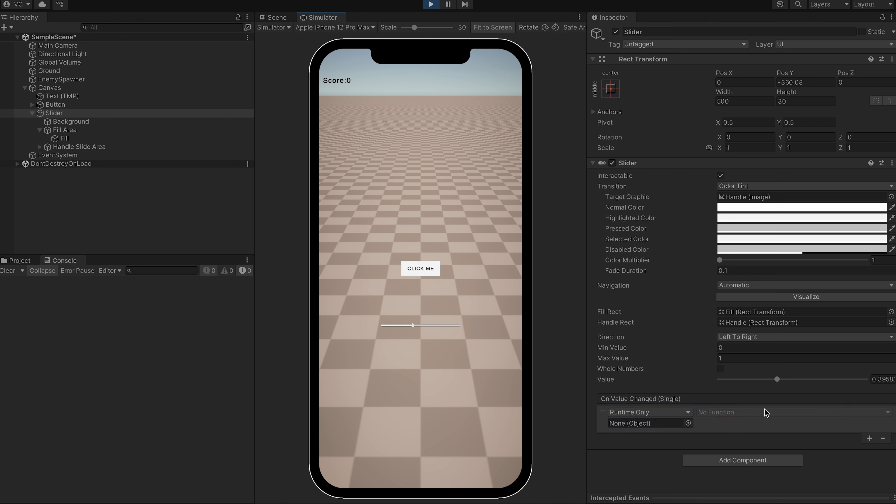
{"action": "left_click_drag", "start_coordinate": [413, 325], "coordinate": [500, 346]}
{"action": "left_click_drag", "start_coordinate": [460, 330], "coordinate": [363, 328]}
Step: Set the Slider's Max Value to 100, enable Whole Numbers, test the handle and stop Play mode
{"action": "left_click", "coordinate": [740, 360]}
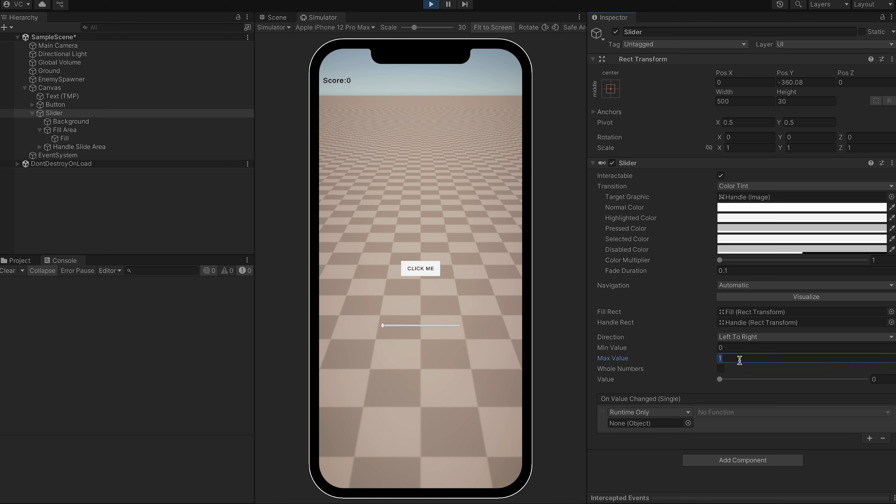
{"action": "left_click", "coordinate": [389, 386]}
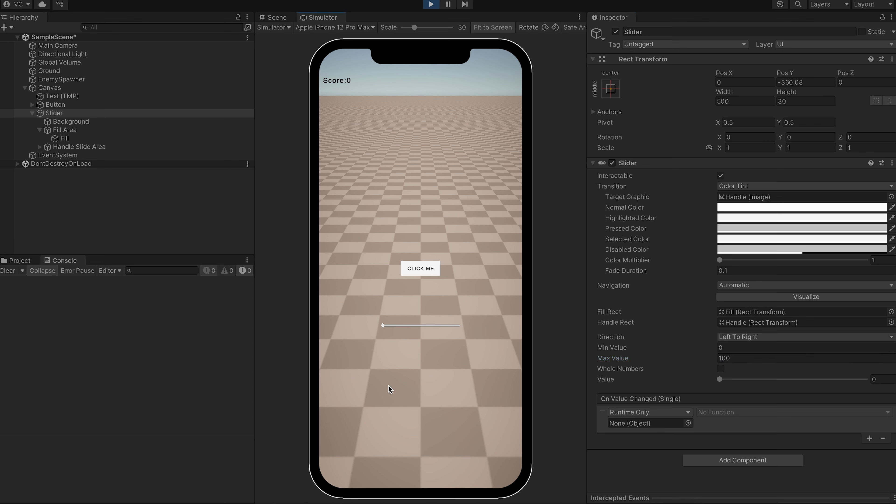
{"action": "left_click_drag", "start_coordinate": [384, 328], "coordinate": [538, 327]}
{"action": "left_click", "coordinate": [720, 369]}
{"action": "mouse_move", "coordinate": [459, 330]}
{"action": "left_mouse_down"}
{"action": "mouse_move", "coordinate": [381, 330]}
{"action": "mouse_move", "coordinate": [476, 318]}
{"action": "mouse_move", "coordinate": [469, 328]}
{"action": "left_mouse_up"}
{"action": "left_click", "coordinate": [431, 4]}
Step: Collapse the Slider's children and add a UI Toggle as a child of the Canvas
{"action": "left_click", "coordinate": [32, 113]}
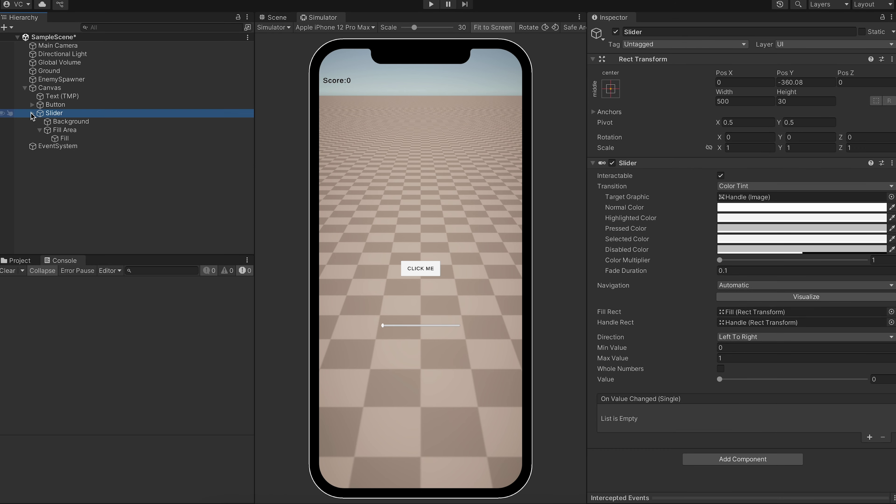
{"action": "right_click", "coordinate": [48, 89]}
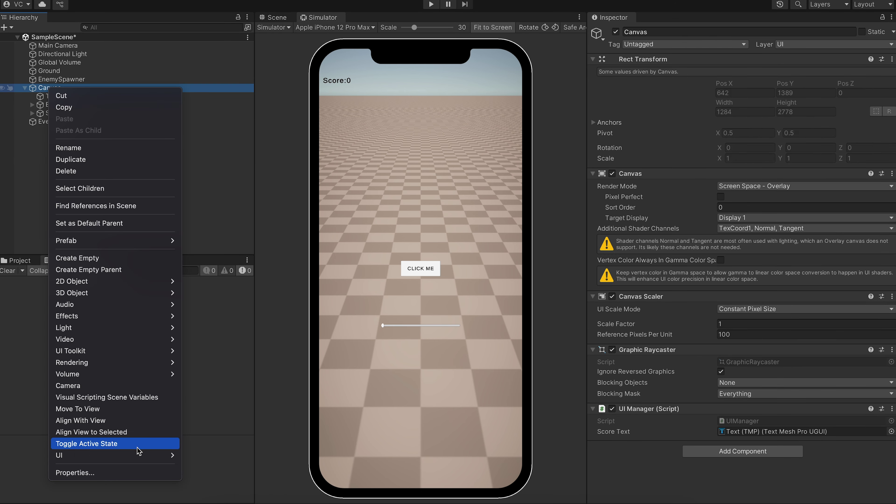
{"action": "mouse_move", "coordinate": [136, 450]}
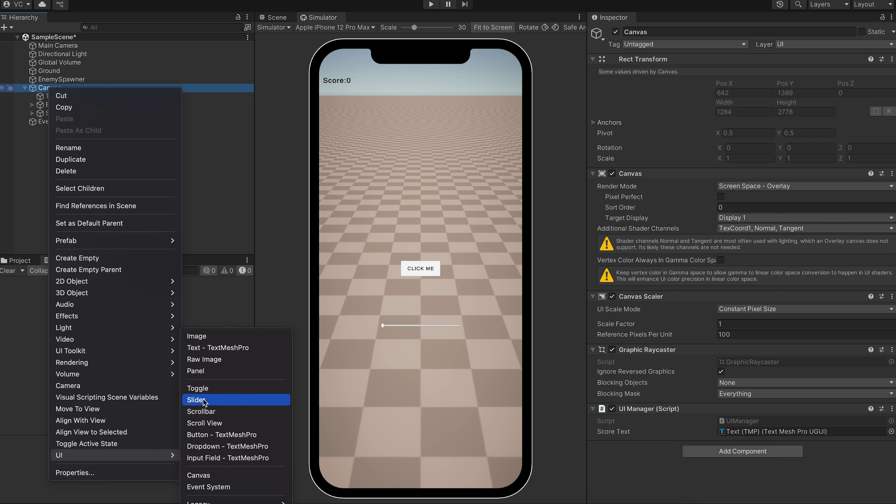
{"action": "left_click", "coordinate": [201, 388]}
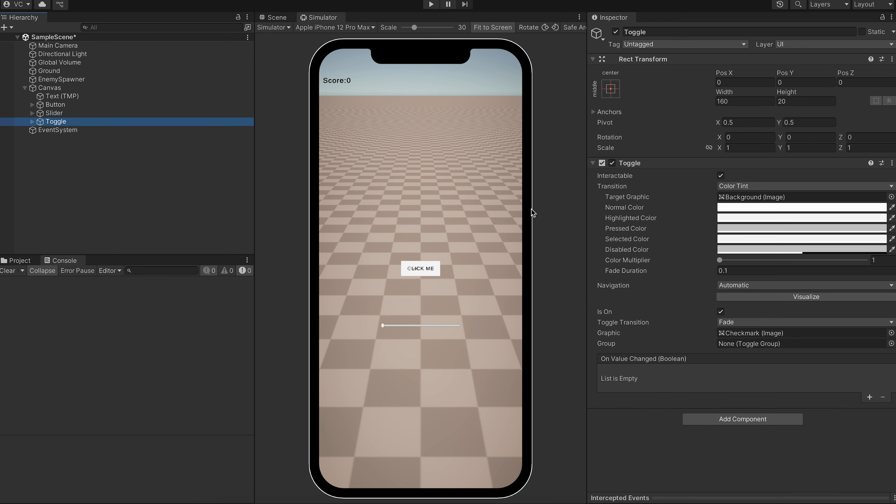
Step: Set the Toggle's Pos Y to -500, its height to 100 and its width to 500
{"action": "left_click_drag", "start_coordinate": [792, 73], "coordinate": [7, 376]}
{"action": "left_click", "coordinate": [815, 79]}
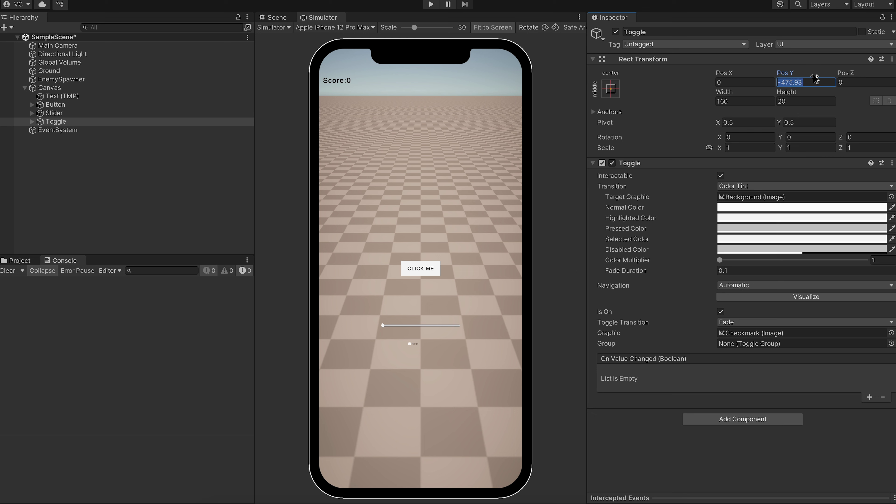
{"action": "type", "text": "-500"}
{"action": "left_click", "coordinate": [790, 101]}
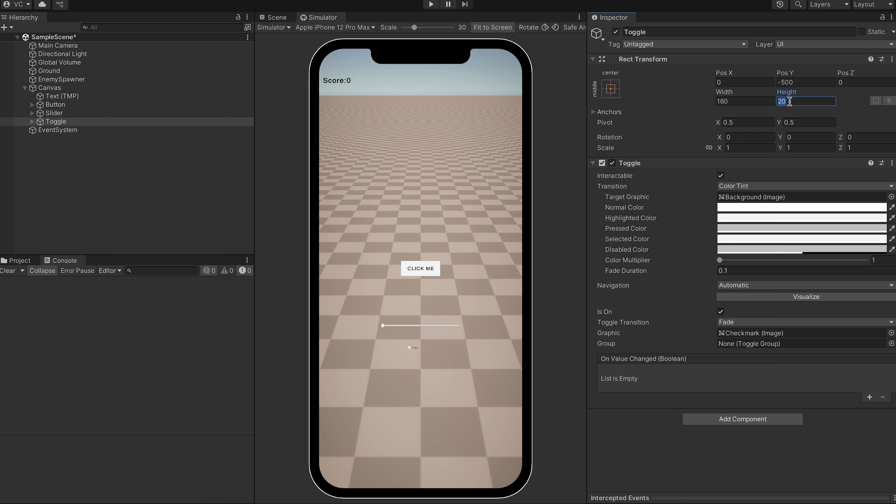
{"action": "type", "text": "100"}
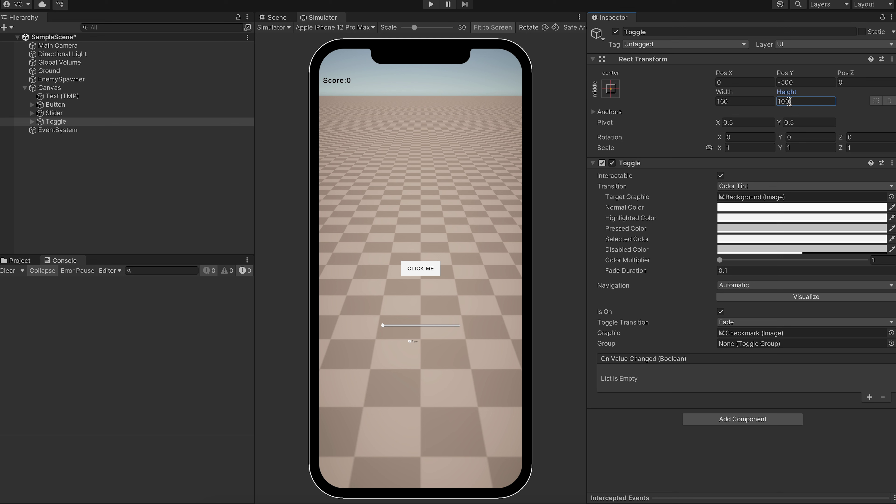
{"action": "left_click", "coordinate": [746, 103]}
{"action": "type", "text": "500"}
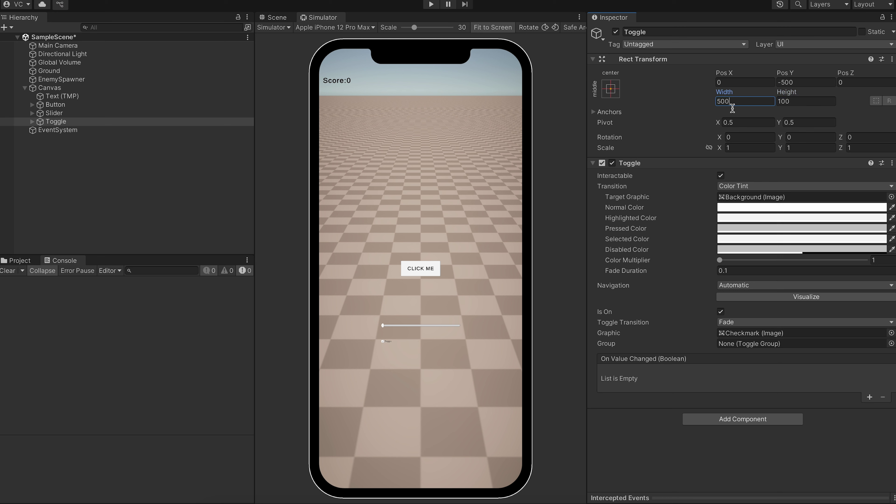
Step: Enlarge the Toggle's Background to 75 by 75, after trying sizes of 50 and 100
{"action": "left_click", "coordinate": [32, 122]}
{"action": "left_click", "coordinate": [38, 129]}
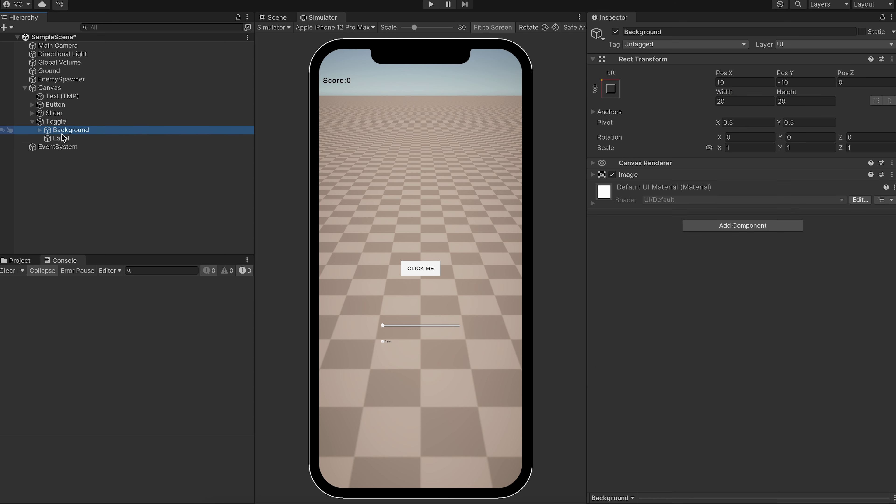
{"action": "left_click", "coordinate": [763, 102]}
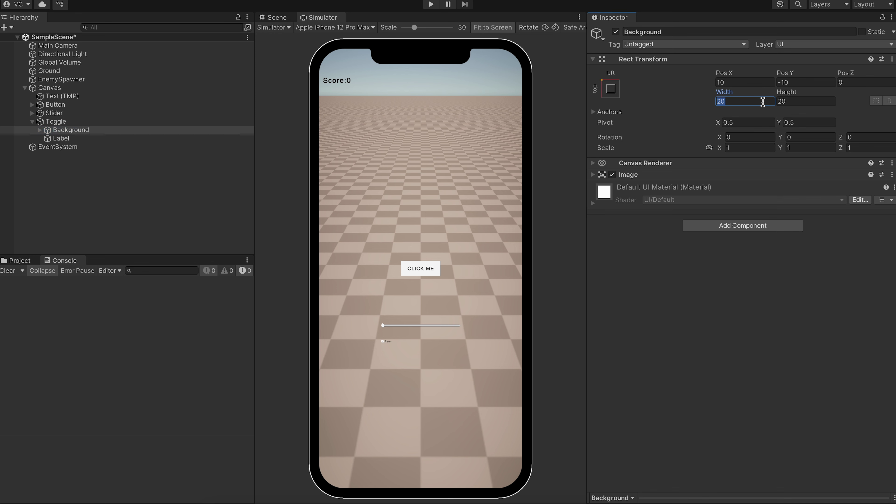
{"action": "type", "text": "50"}
{"action": "left_click", "coordinate": [814, 101]}
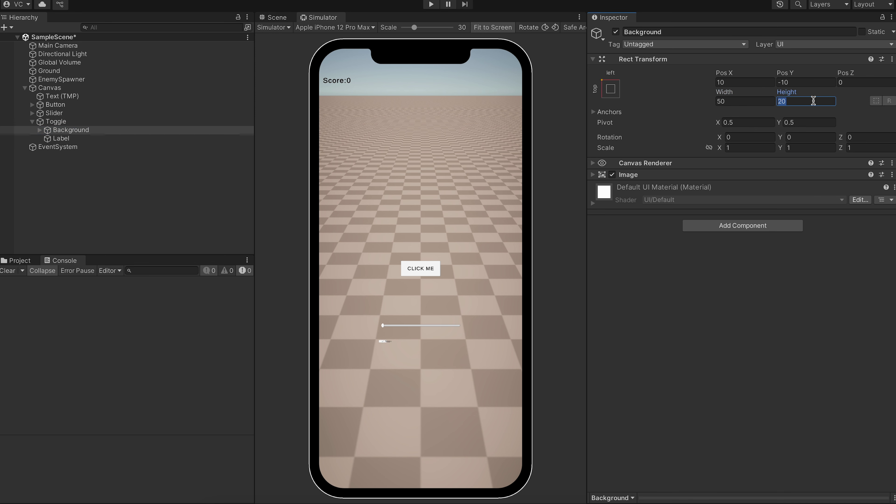
{"action": "type", "text": "50"}
{"action": "key", "text": "ctrl+a"}
{"action": "type", "text": "100"}
{"action": "key", "text": "ctrl+a"}
{"action": "type", "text": "75"}
{"action": "left_click", "coordinate": [758, 102]}
{"action": "type", "text": "75"}
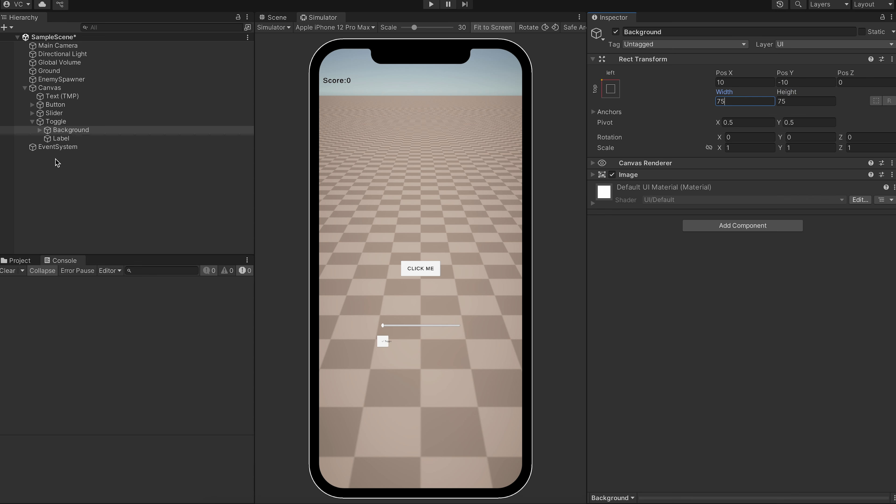
Step: Stretch the Checkmark in both directions to fill the Toggle's Background, setting its position along with the anchors
{"action": "left_click", "coordinate": [40, 130]}
{"action": "left_click", "coordinate": [78, 138]}
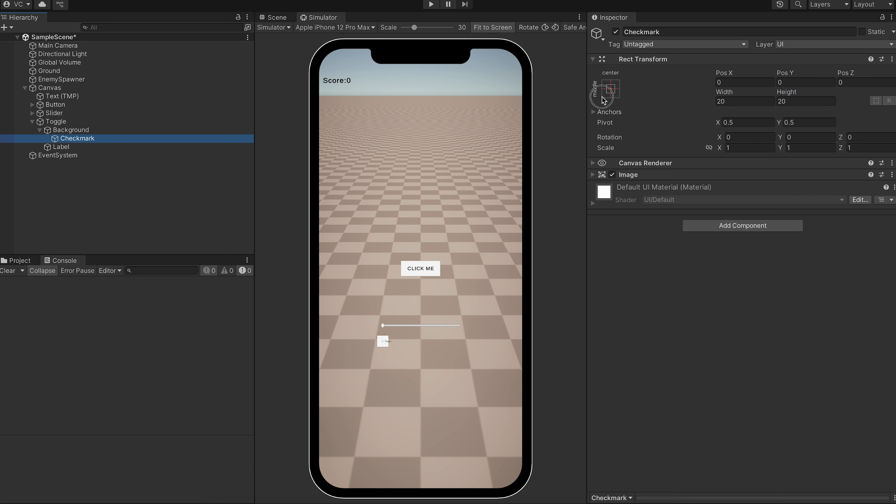
{"action": "left_click", "coordinate": [611, 89]}
{"action": "left_click", "coordinate": [723, 247], "text": "alt"}
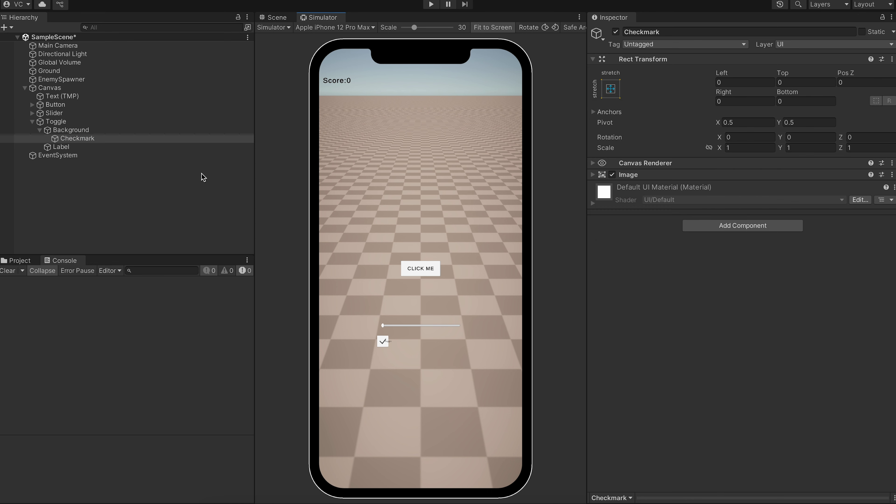
Step: Set the font size of the Toggle's Label to 45
{"action": "left_click", "coordinate": [62, 147]}
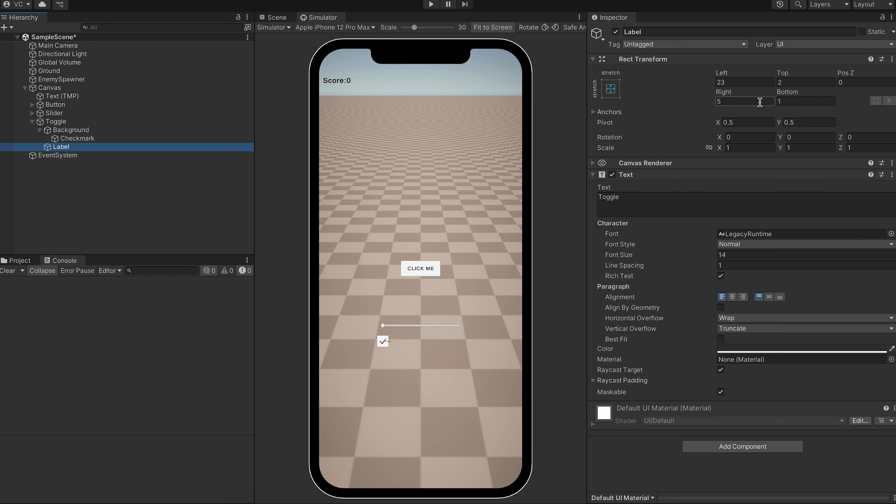
{"action": "left_click", "coordinate": [733, 255]}
{"action": "type", "text": "40"}
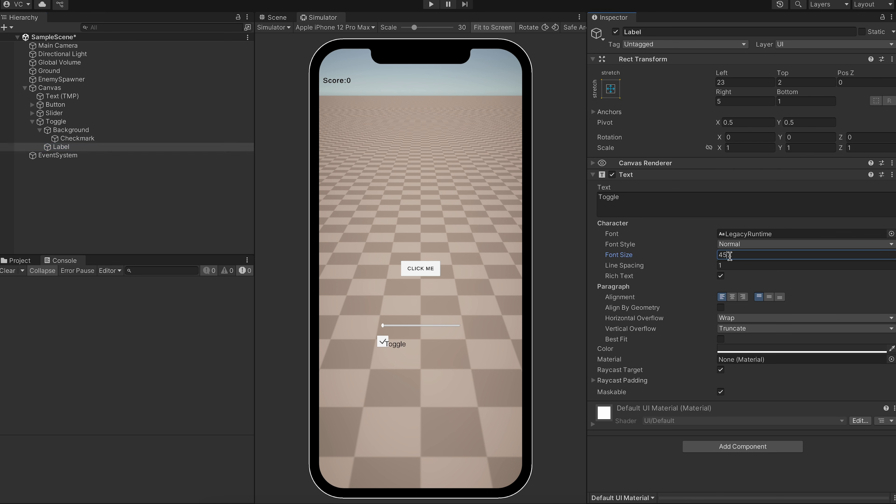
Step: Move the Toggle's Label clear of the checkbox with a Left offset of about 75, and adjust its Top offset to align it vertically
{"action": "left_click", "coordinate": [617, 88]}
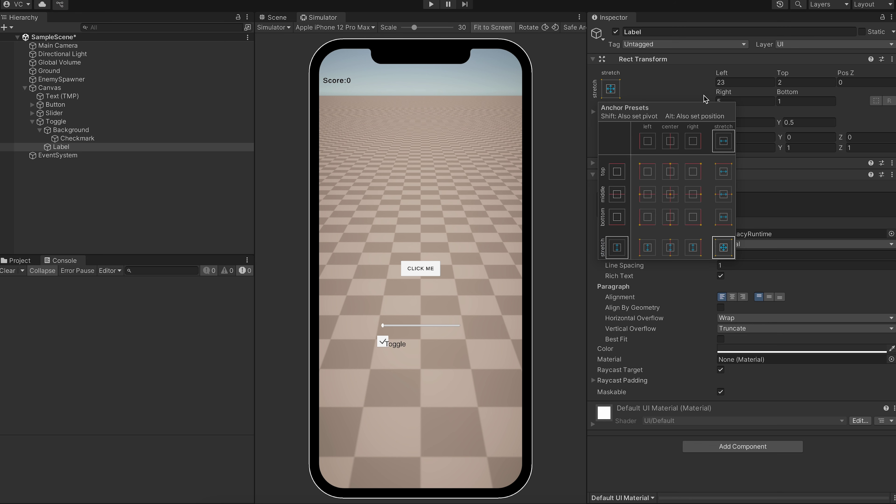
{"action": "left_click", "coordinate": [697, 91]}
{"action": "left_click_drag", "start_coordinate": [721, 73], "coordinate": [860, 157]}
{"action": "left_click", "coordinate": [787, 80]}
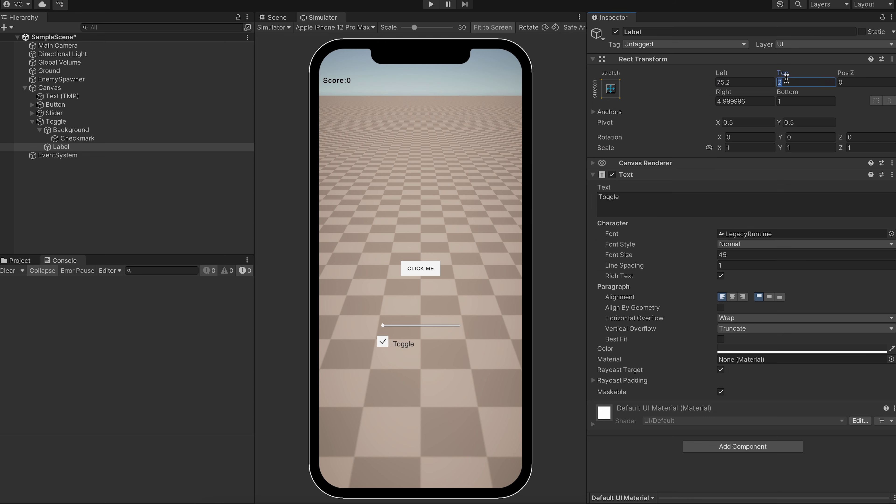
{"action": "left_click_drag", "start_coordinate": [784, 73], "coordinate": [759, 89]}
Step: Add an empty On Value Changed entry to the Toggle
{"action": "left_click", "coordinate": [67, 122]}
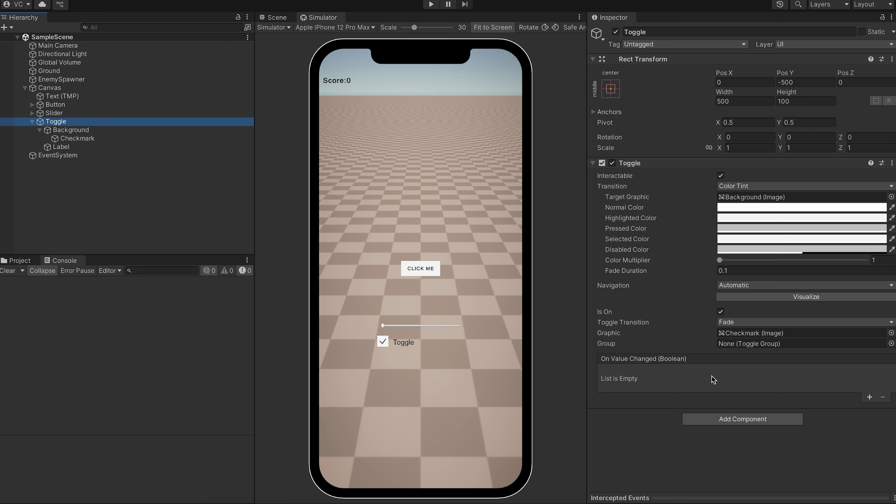
{"action": "left_click", "coordinate": [869, 397]}
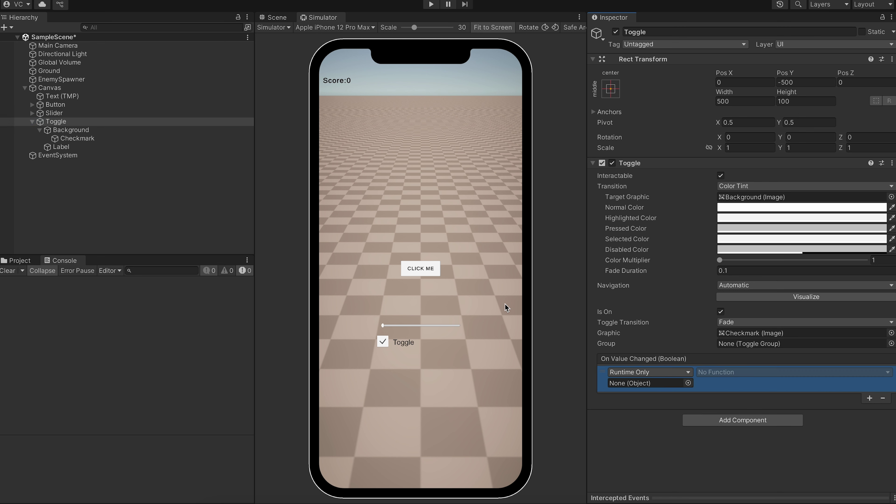
{"action": "left_click", "coordinate": [433, 292]}
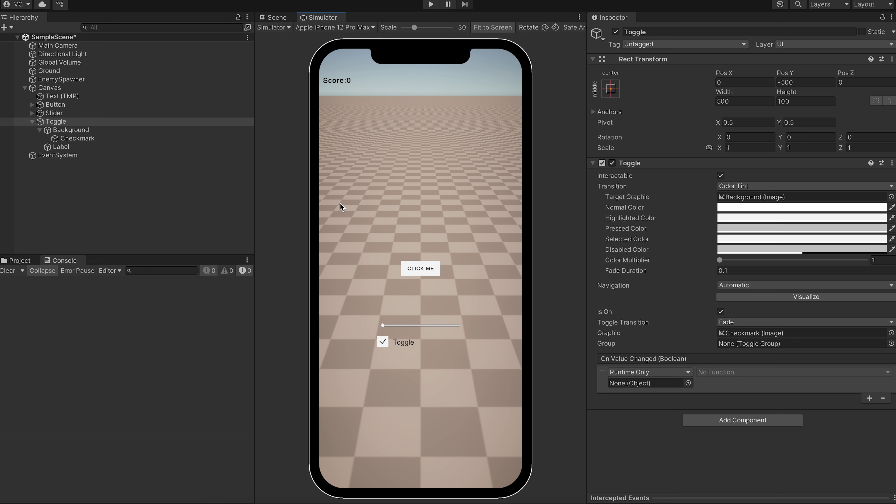
Step: Try switching Interactable off and back on for the Button and the Slider
{"action": "left_click", "coordinate": [56, 105]}
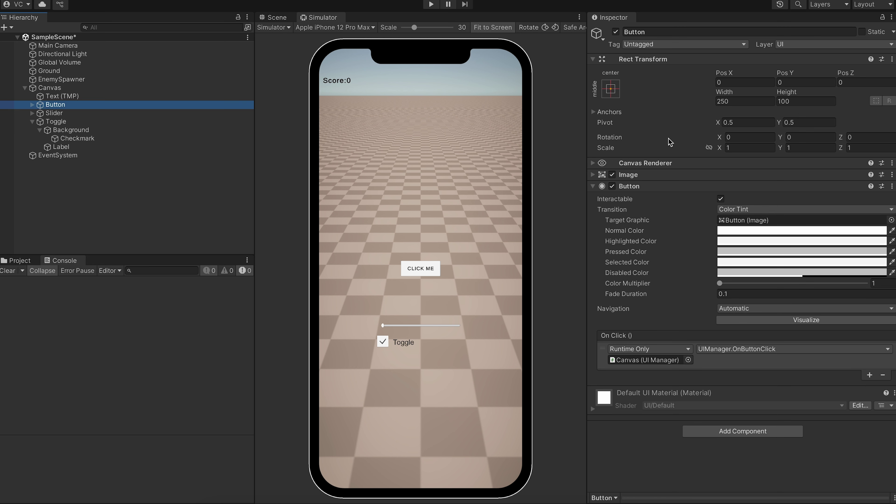
{"action": "left_click", "coordinate": [720, 198]}
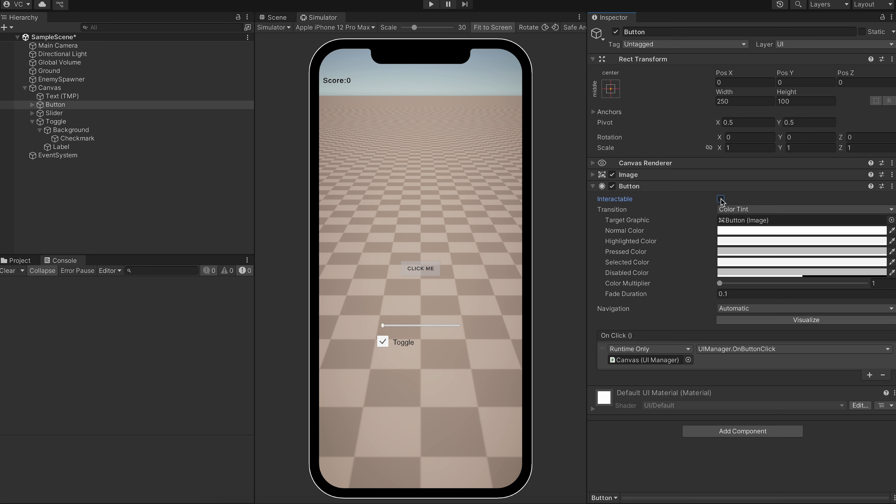
{"action": "left_click", "coordinate": [720, 199]}
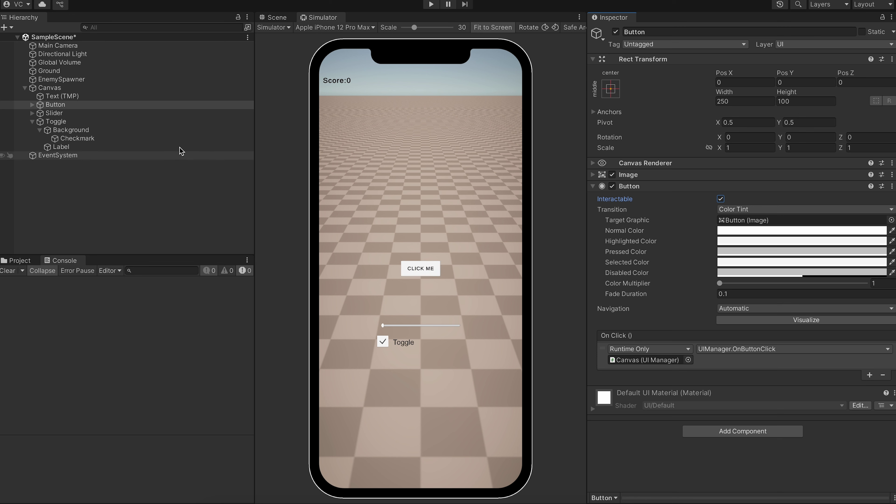
{"action": "left_click", "coordinate": [84, 114]}
{"action": "left_click", "coordinate": [721, 175]}
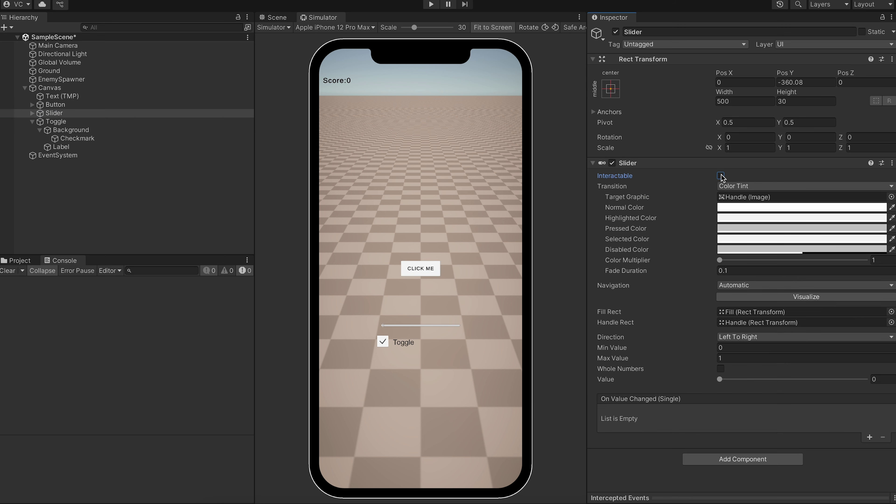
{"action": "left_click", "coordinate": [721, 176]}
Step: Try switching the Toggle's Interactable and Is On options off and back on
{"action": "left_click", "coordinate": [58, 122]}
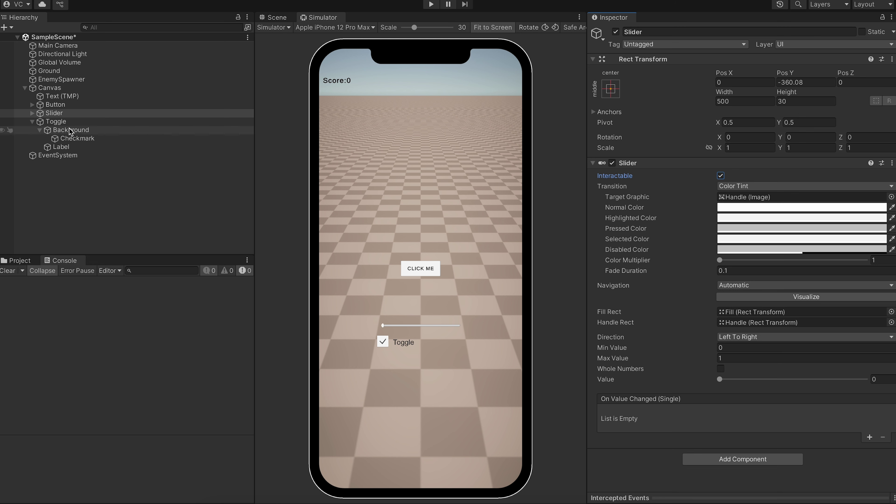
{"action": "left_click", "coordinate": [721, 175]}
{"action": "left_click", "coordinate": [721, 175]}
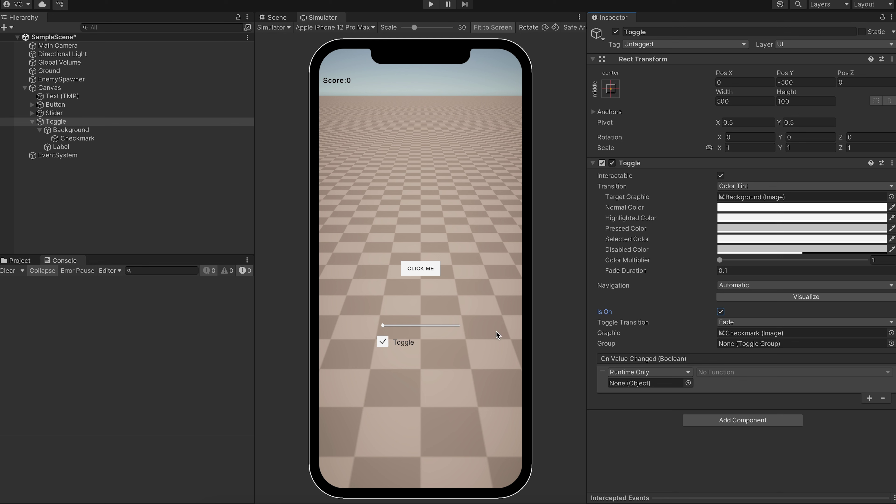
{"action": "left_click", "coordinate": [721, 311]}
{"action": "left_click", "coordinate": [721, 311]}
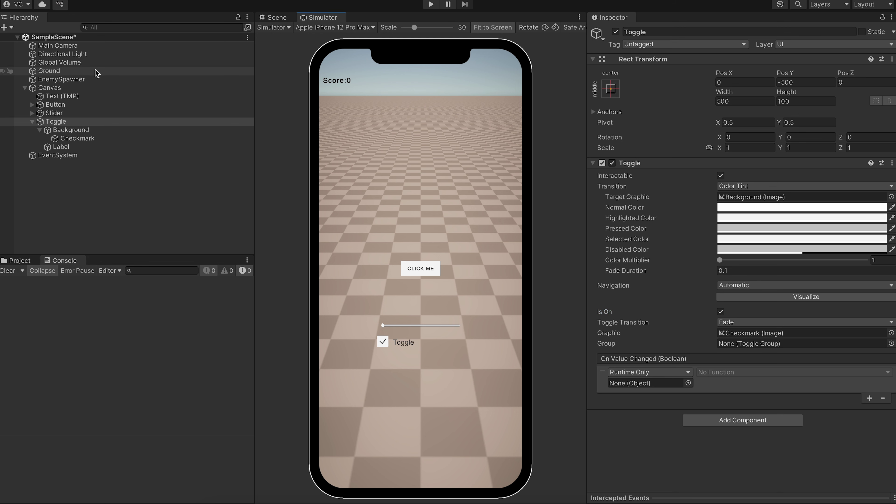
Step: Open the Canvas's UIManager script in the code editor and add an empty public void OnToggleChanged() method after OnButtonClick
{"action": "left_click", "coordinate": [90, 87]}
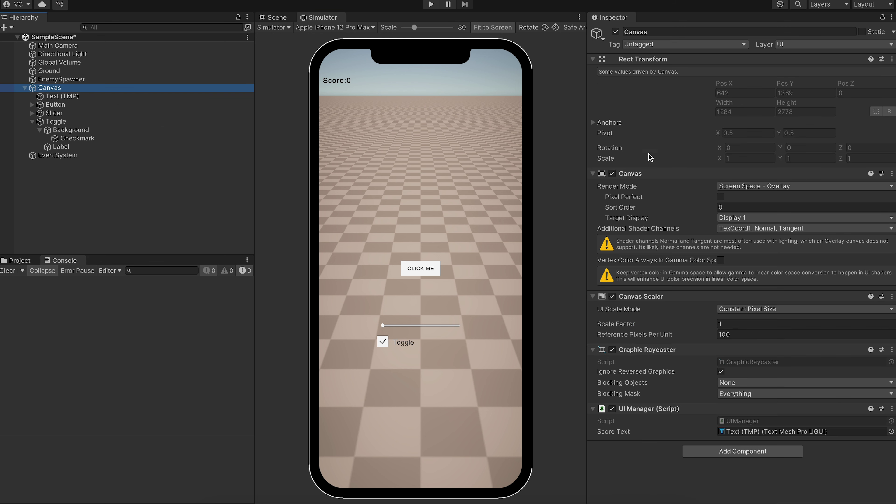
{"action": "double_click", "coordinate": [761, 422]}
{"action": "left_click", "coordinate": [179, 367]}
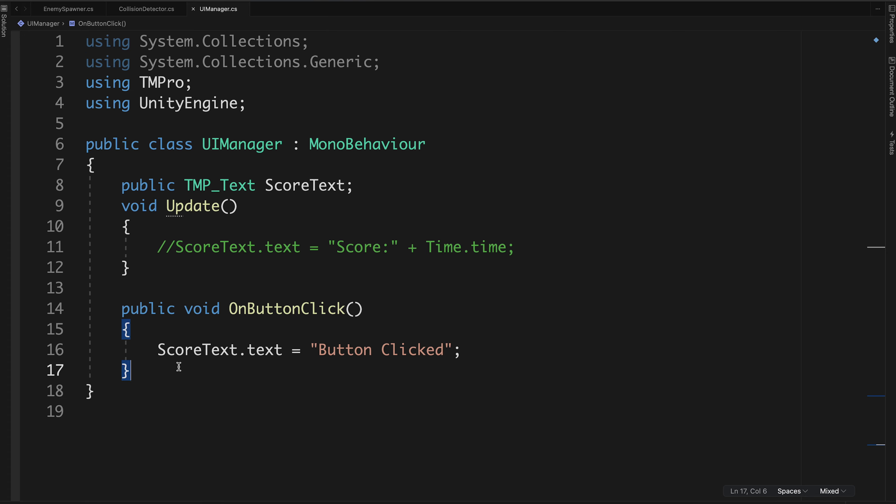
{"action": "key", "text": "Return"}
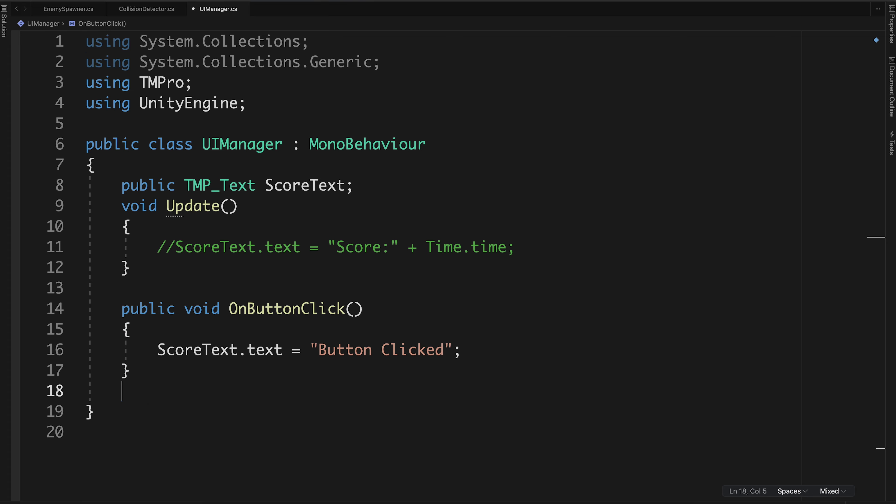
{"action": "type", "text": "public void O"}
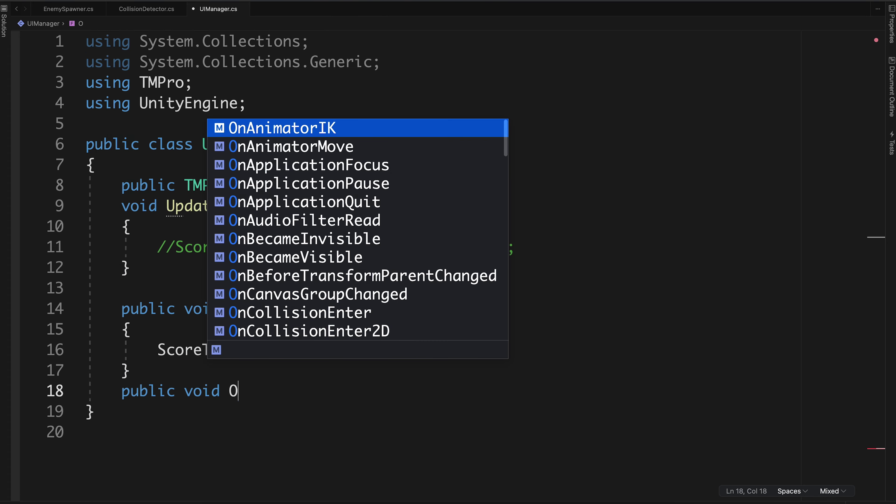
{"action": "type", "text": "nToggle"}
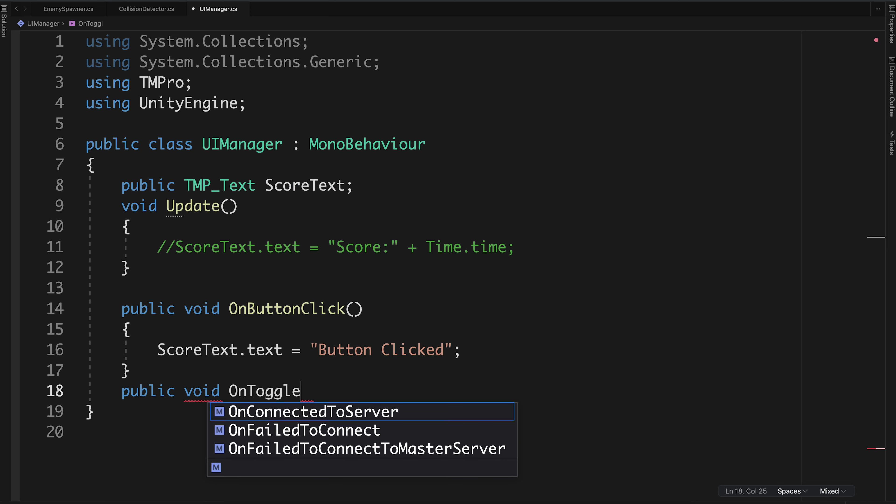
{"action": "type", "text": "Changed("}
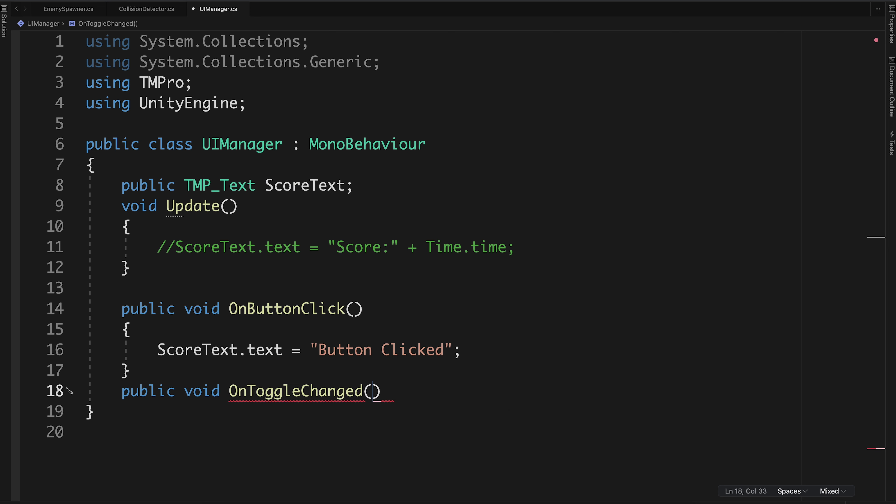
{"action": "type", "text": ") {"}
{"action": "key", "text": "Return"}
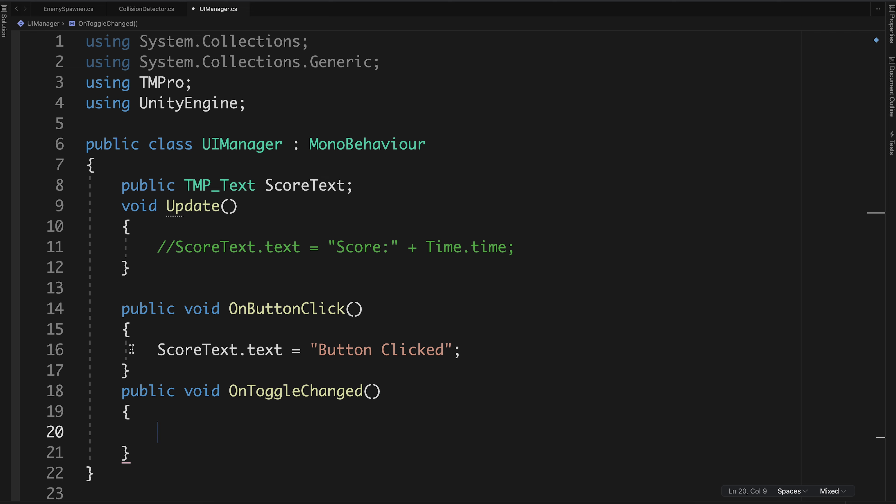
Step: Copy the ScoreText.text line from OnButtonClick into OnToggleChanged and change its string to "Toggle Clicked"
{"action": "left_click_drag", "start_coordinate": [158, 349], "coordinate": [509, 349]}
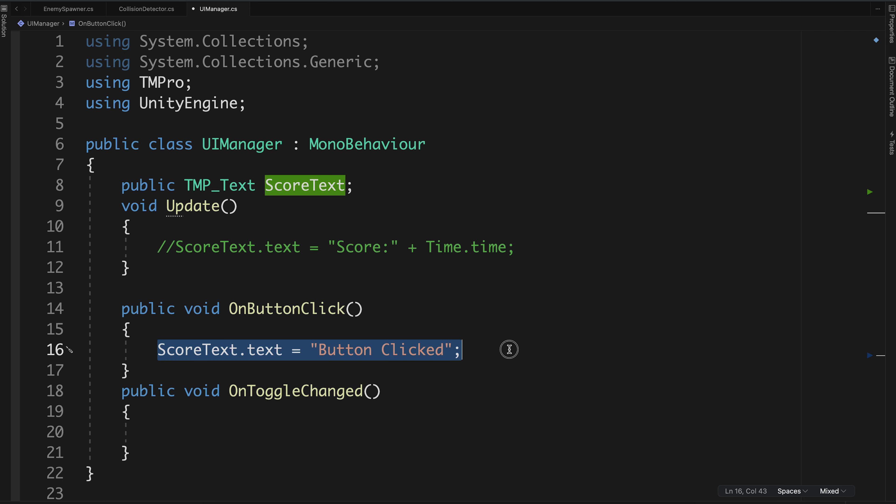
{"action": "key", "text": "super+c"}
{"action": "left_click", "coordinate": [227, 425]}
{"action": "key", "text": "super+v"}
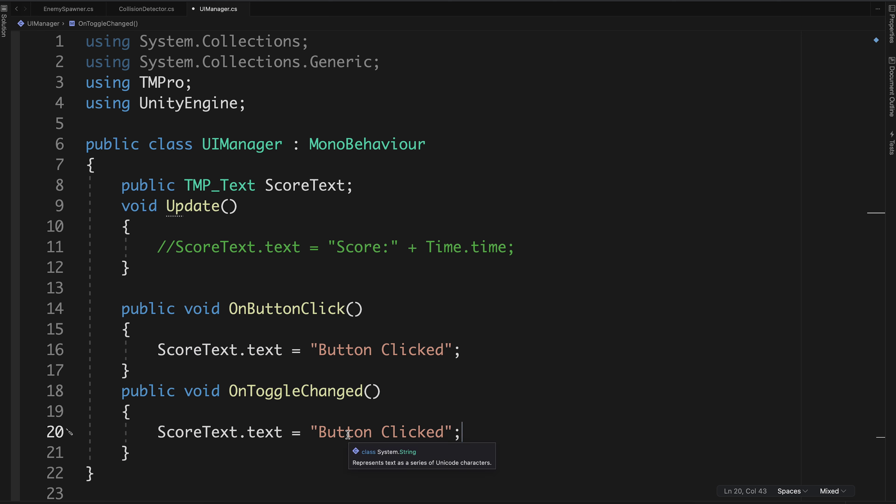
{"action": "double_click", "coordinate": [348, 435]}
{"action": "type", "text": "Toggle"}
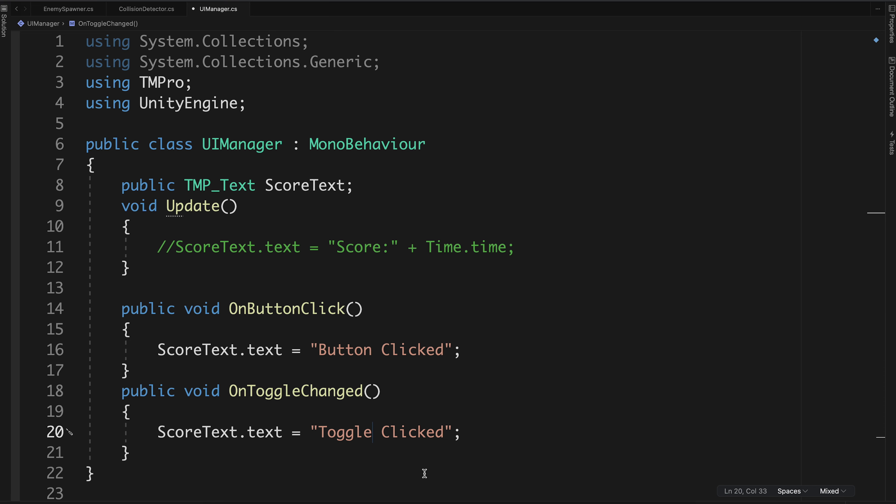
Step: Add the line Debug.Log("Toggle changed"); below the text assignment in OnToggleChanged and save the script
{"action": "left_click", "coordinate": [473, 435]}
{"action": "key", "text": "Return"}
{"action": "type", "text": "debug"}
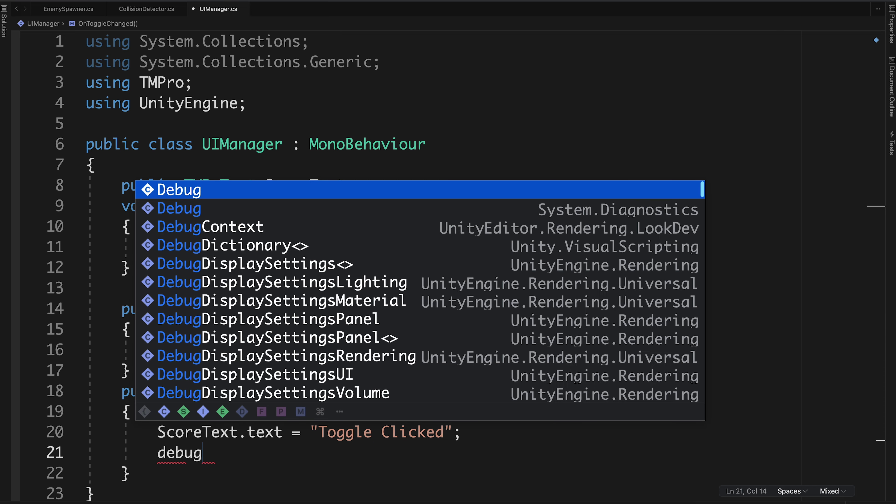
{"action": "type", "text": ".lo"}
{"action": "key", "text": "Tab"}
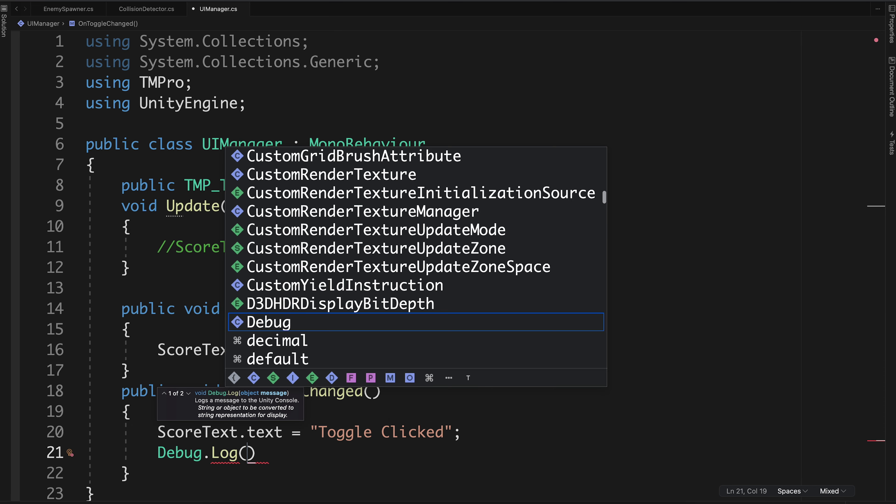
{"action": "type", "text": "\""}
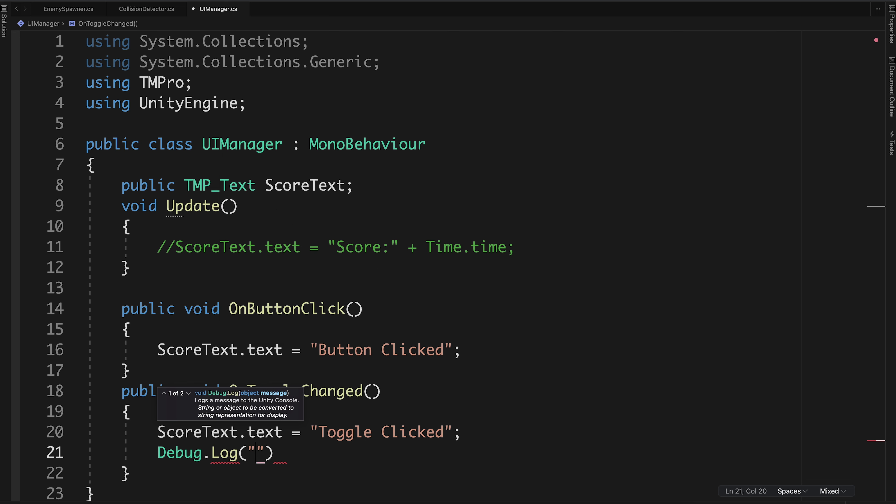
{"action": "type", "text": "Toggle changed"}
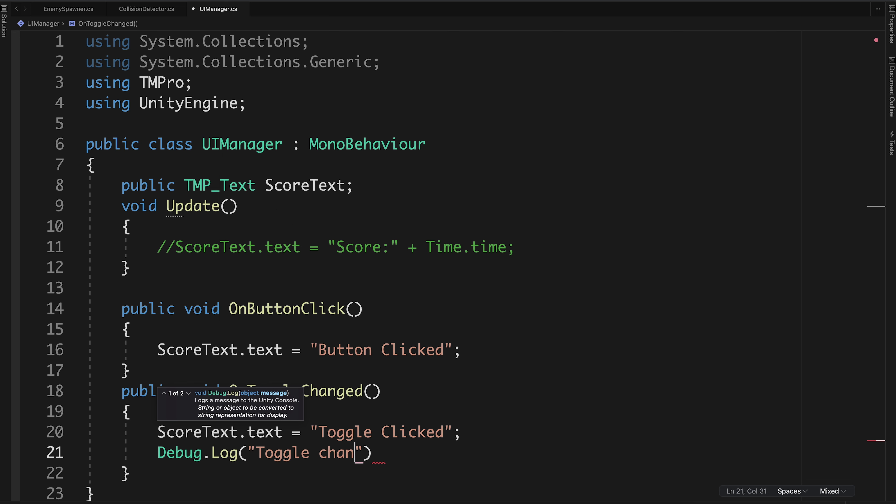
{"action": "key", "text": "Right"}
{"action": "key", "text": "Right"}
{"action": "type", "text": ";"}
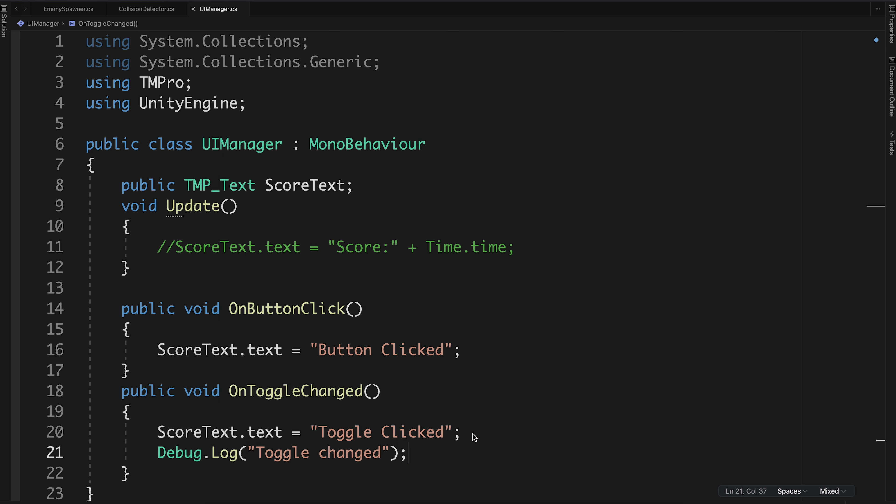
Step: Switch to Unity and make the Toggle's On Value Changed entry call UIManager.OnToggleChanged on the Canvas
{"action": "key", "text": "super+Tab"}
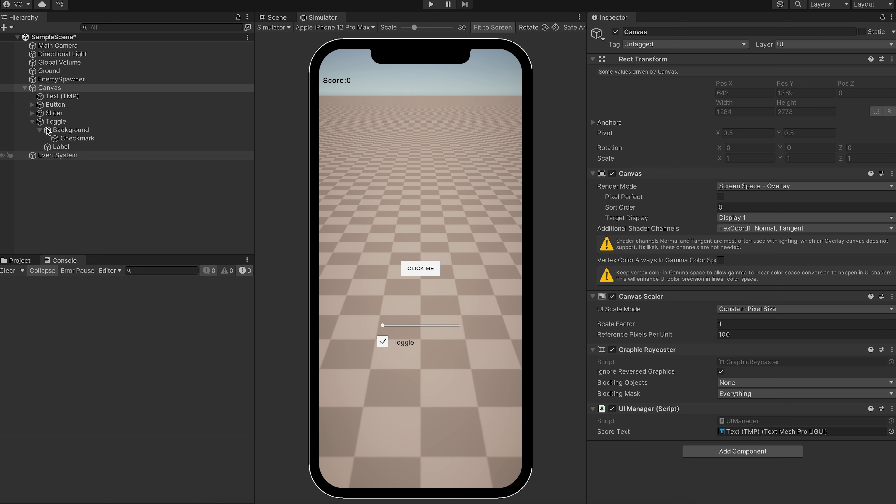
{"action": "left_click", "coordinate": [57, 122]}
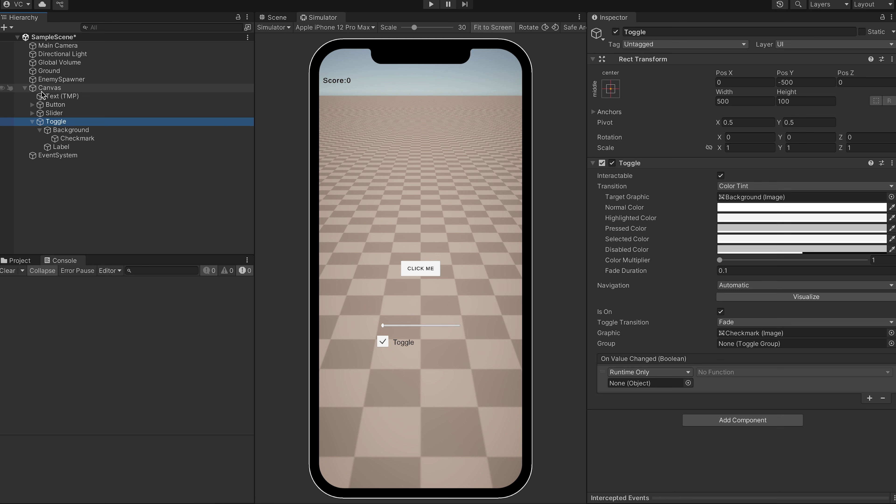
{"action": "left_click", "coordinate": [55, 89]}
{"action": "left_click_drag", "start_coordinate": [54, 89], "coordinate": [648, 383]}
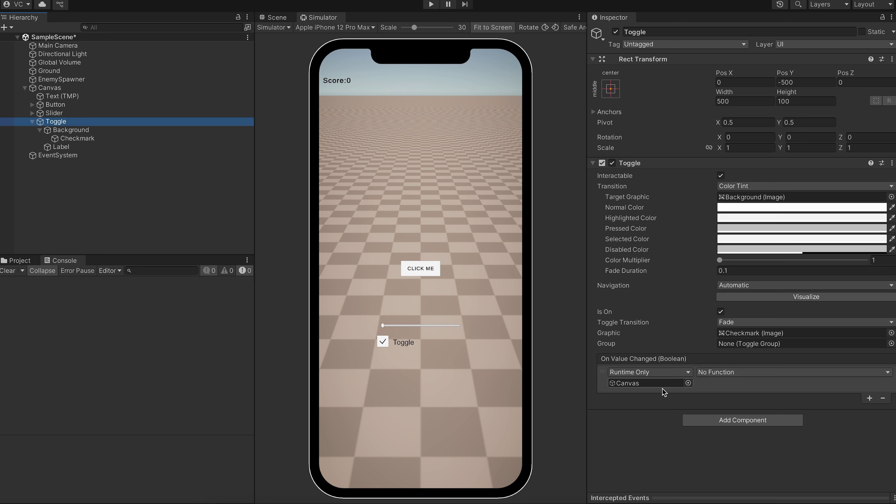
{"action": "left_click", "coordinate": [773, 373]}
{"action": "mouse_move", "coordinate": [746, 457]}
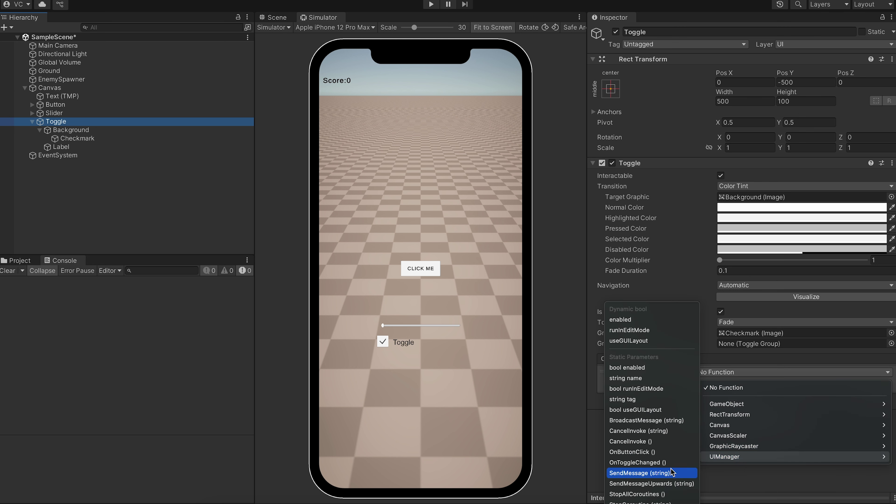
{"action": "left_click", "coordinate": [649, 463]}
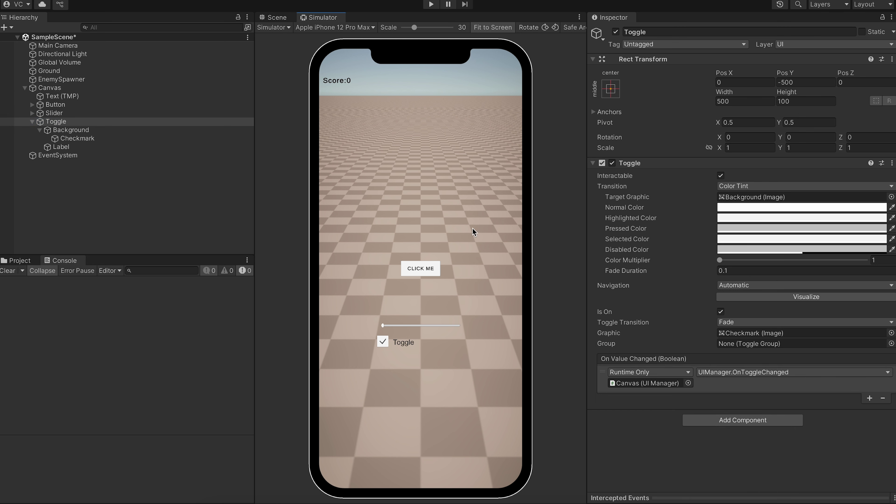
Step: Run the game, switch the Toggle off and on, and turn off collapsing of Console messages
{"action": "left_click", "coordinate": [431, 4]}
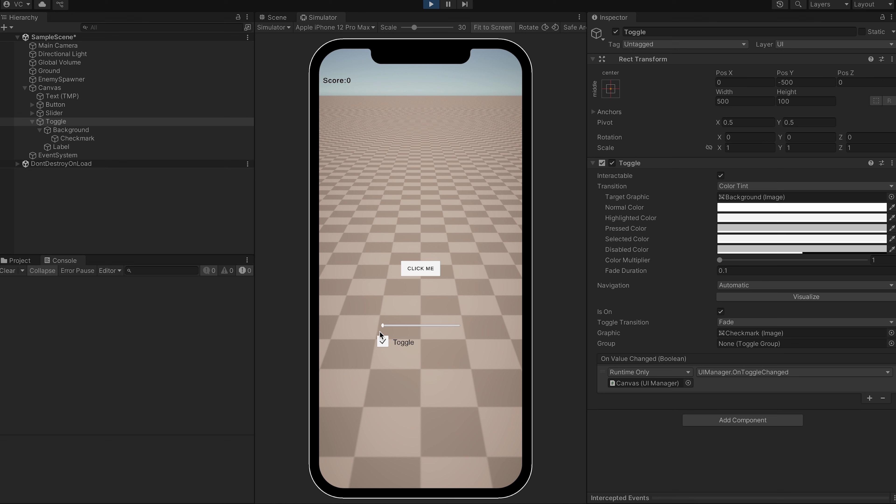
{"action": "left_click", "coordinate": [383, 341]}
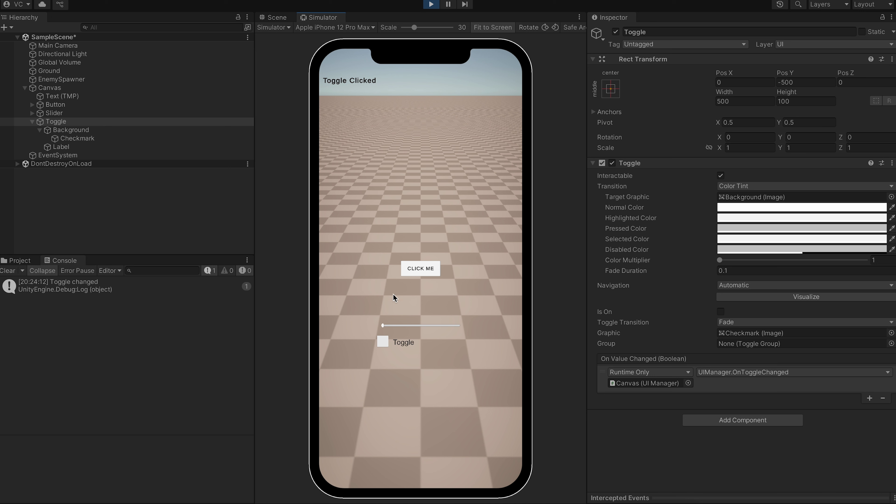
{"action": "left_click", "coordinate": [383, 342]}
{"action": "left_click", "coordinate": [51, 275]}
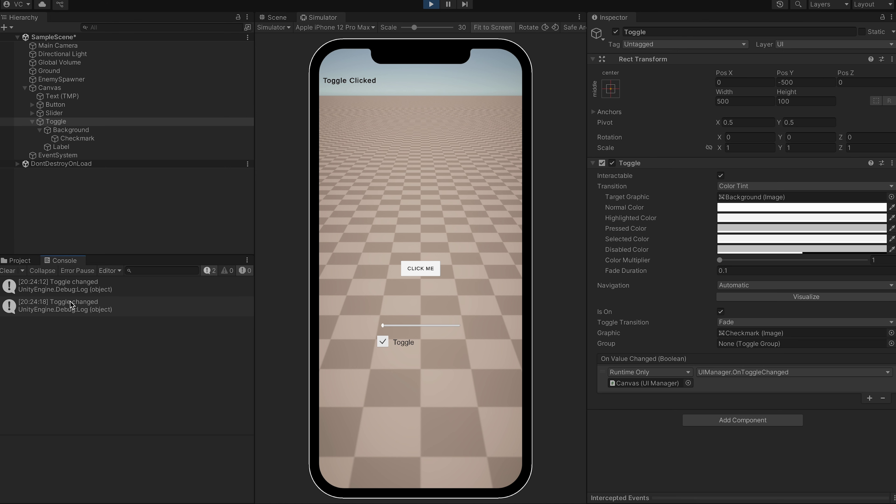
Step: Switch the Toggle repeatedly in the running game to test its log message, and stop play mode
{"action": "left_click", "coordinate": [384, 339]}
{"action": "left_click", "coordinate": [385, 339]}
{"action": "left_click", "coordinate": [385, 339]}
{"action": "left_click", "coordinate": [385, 339]}
{"action": "left_click", "coordinate": [384, 339]}
{"action": "left_click", "coordinate": [384, 339]}
{"action": "double_click", "coordinate": [385, 339]}
{"action": "left_click", "coordinate": [385, 338]}
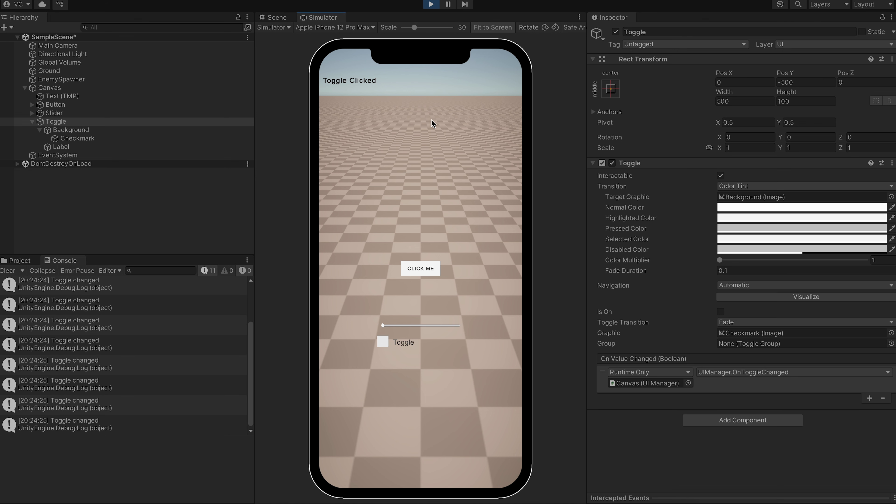
{"action": "left_click", "coordinate": [431, 5]}
Step: Add an On Value Changed entry to the Slider that calls UIManager.OnToggleChanged on the Canvas
{"action": "left_click", "coordinate": [75, 113]}
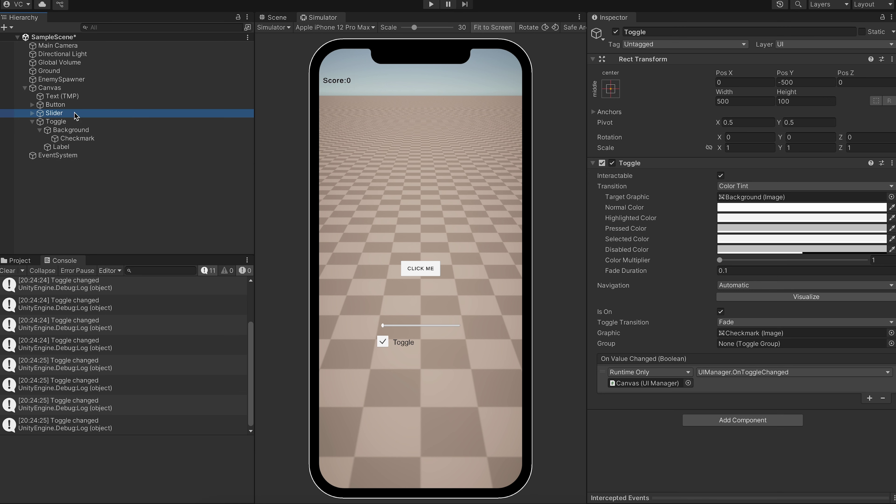
{"action": "left_click", "coordinate": [870, 438]}
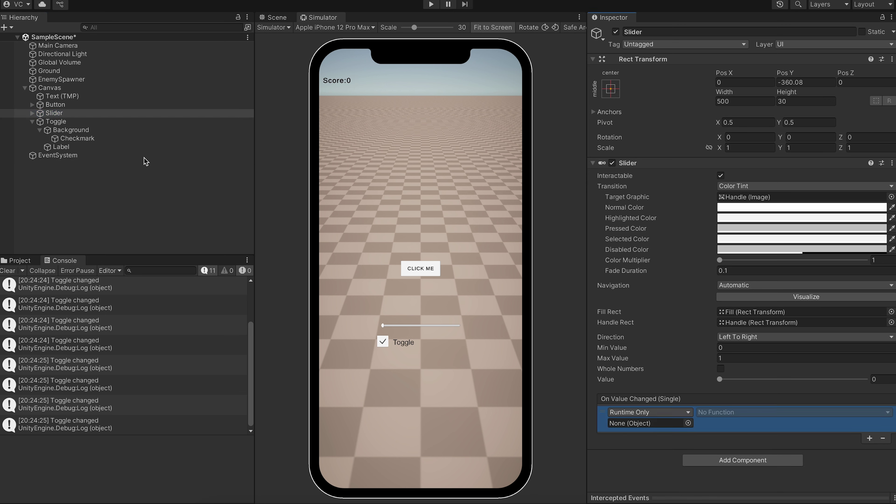
{"action": "left_click_drag", "start_coordinate": [50, 88], "coordinate": [631, 424]}
{"action": "left_click", "coordinate": [794, 412]}
{"action": "mouse_move", "coordinate": [727, 497]}
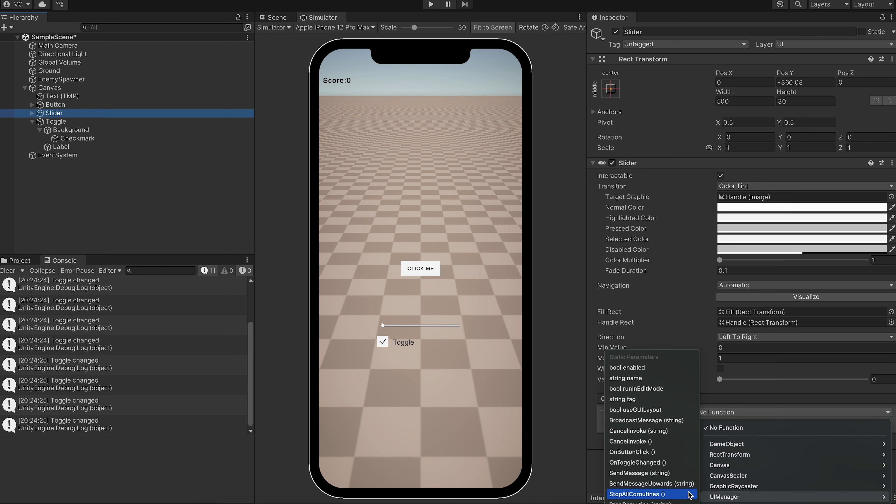
{"action": "left_click", "coordinate": [664, 463]}
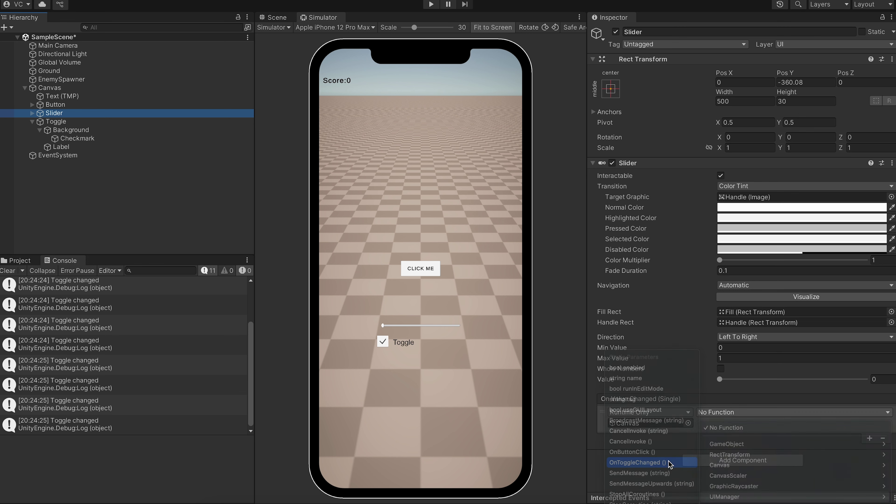
Step: Clear the Console, run the game, and try a Slider Max Value of 100 with Whole Numbers enabled
{"action": "left_click", "coordinate": [6, 271]}
{"action": "left_click", "coordinate": [432, 5]}
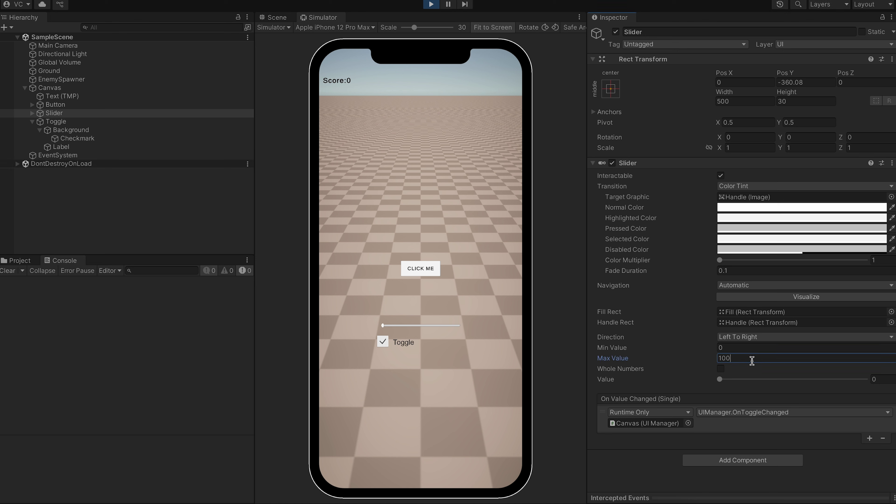
{"action": "left_click", "coordinate": [721, 369]}
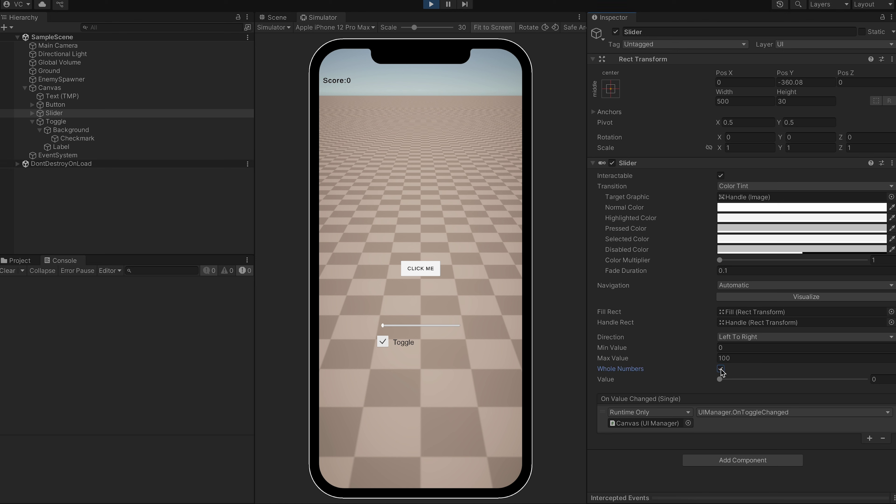
Step: Test the Slider's event by moving its value to 100 and back to 0, move its handle in the simulator, and stop play mode
{"action": "left_click_drag", "start_coordinate": [720, 380], "coordinate": [895, 369]}
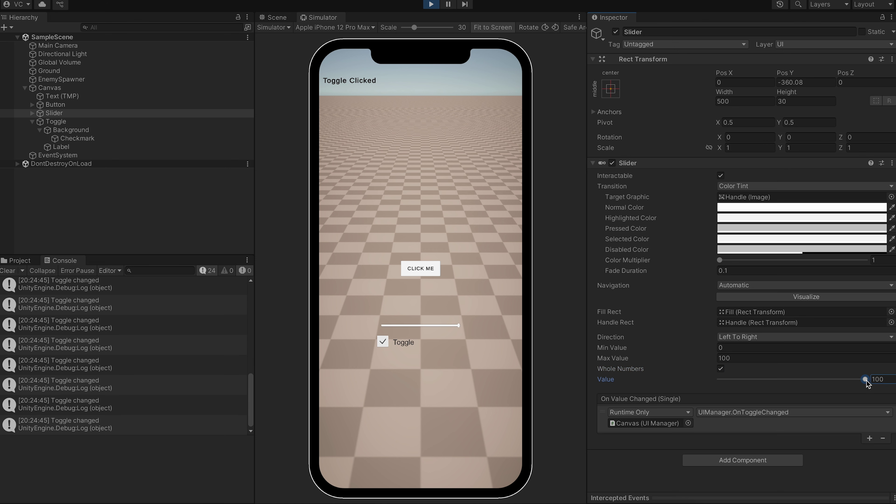
{"action": "left_click_drag", "start_coordinate": [867, 383], "coordinate": [703, 385]}
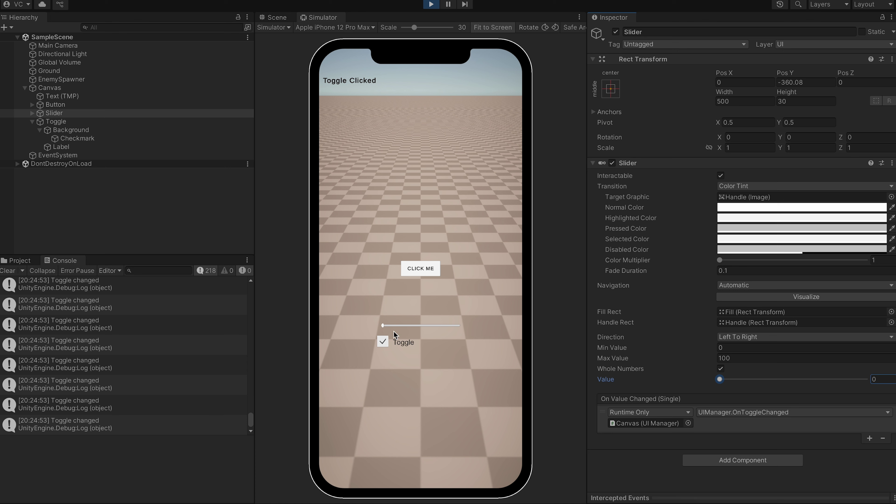
{"action": "left_click_drag", "start_coordinate": [382, 325], "coordinate": [306, 309]}
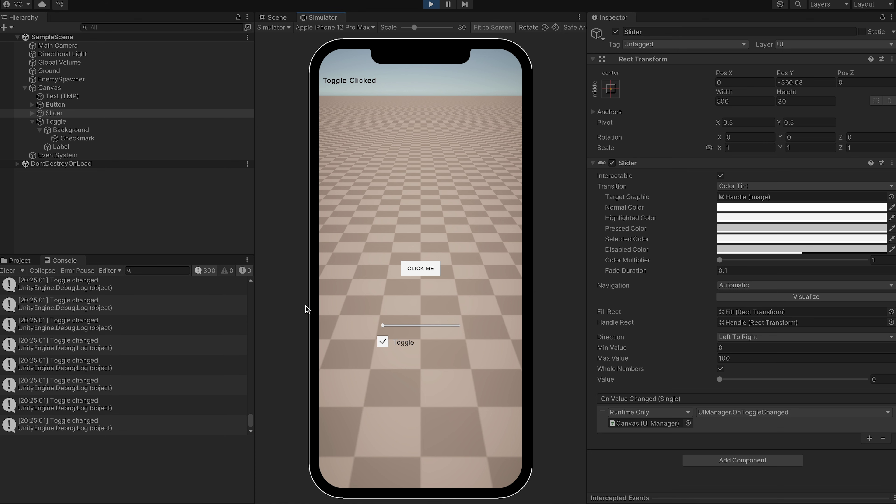
{"action": "left_click", "coordinate": [431, 4]}
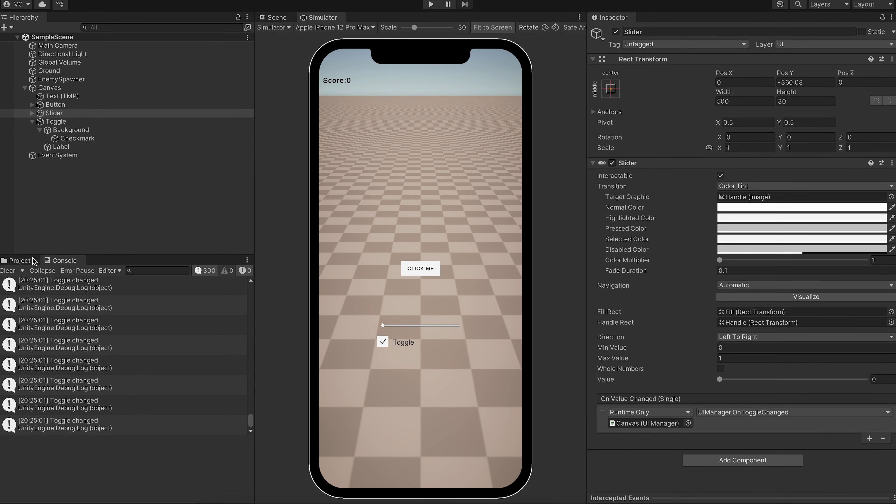
Step: Clear the Console, deselect the Slider, and collapse the Toggle's children in the scene hierarchy
{"action": "left_click", "coordinate": [13, 271]}
{"action": "left_click", "coordinate": [55, 199]}
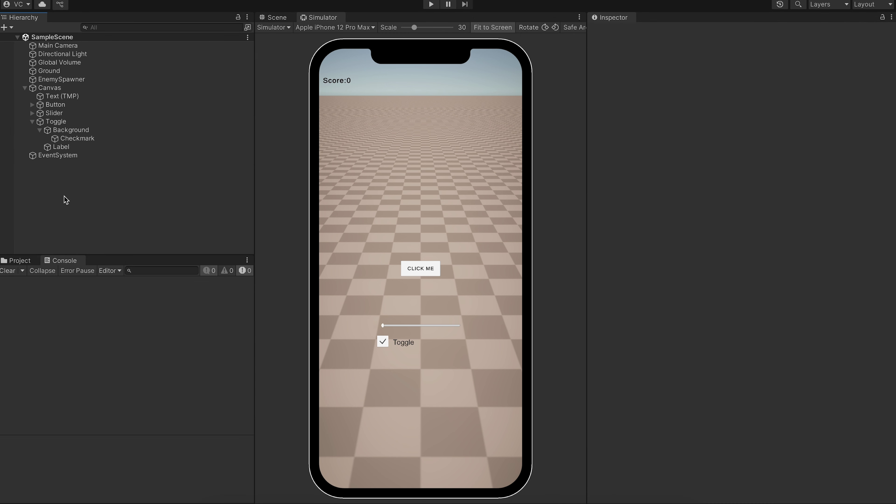
{"action": "left_click", "coordinate": [32, 122]}
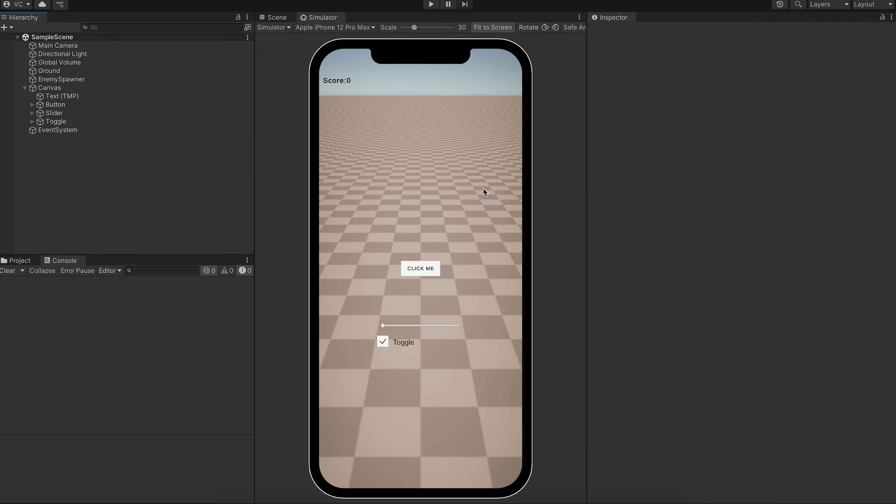